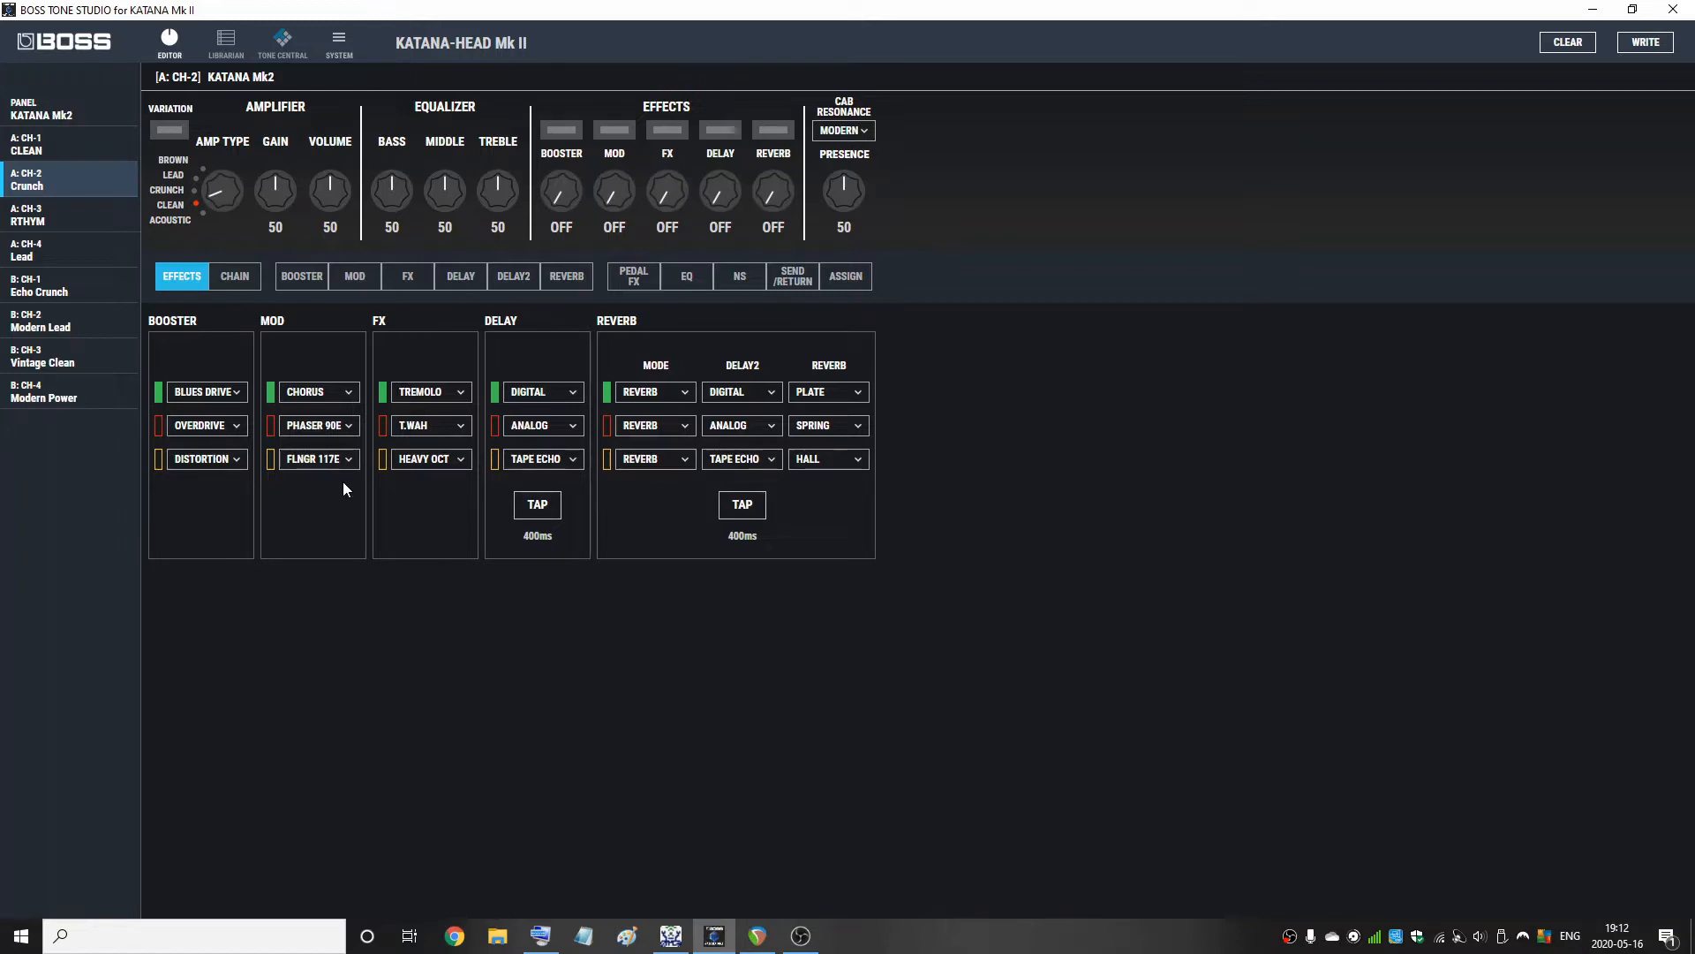
Set the amp type to CRUNCH and audition its variation on and off
{"action": "left_click", "coordinate": [194, 191]}
{"action": "left_click", "coordinate": [170, 131]}
{"action": "left_click", "coordinate": [172, 132]}
Set the EQ type to GE-10 and its position to AMP OUT
{"action": "left_click", "coordinate": [680, 276]}
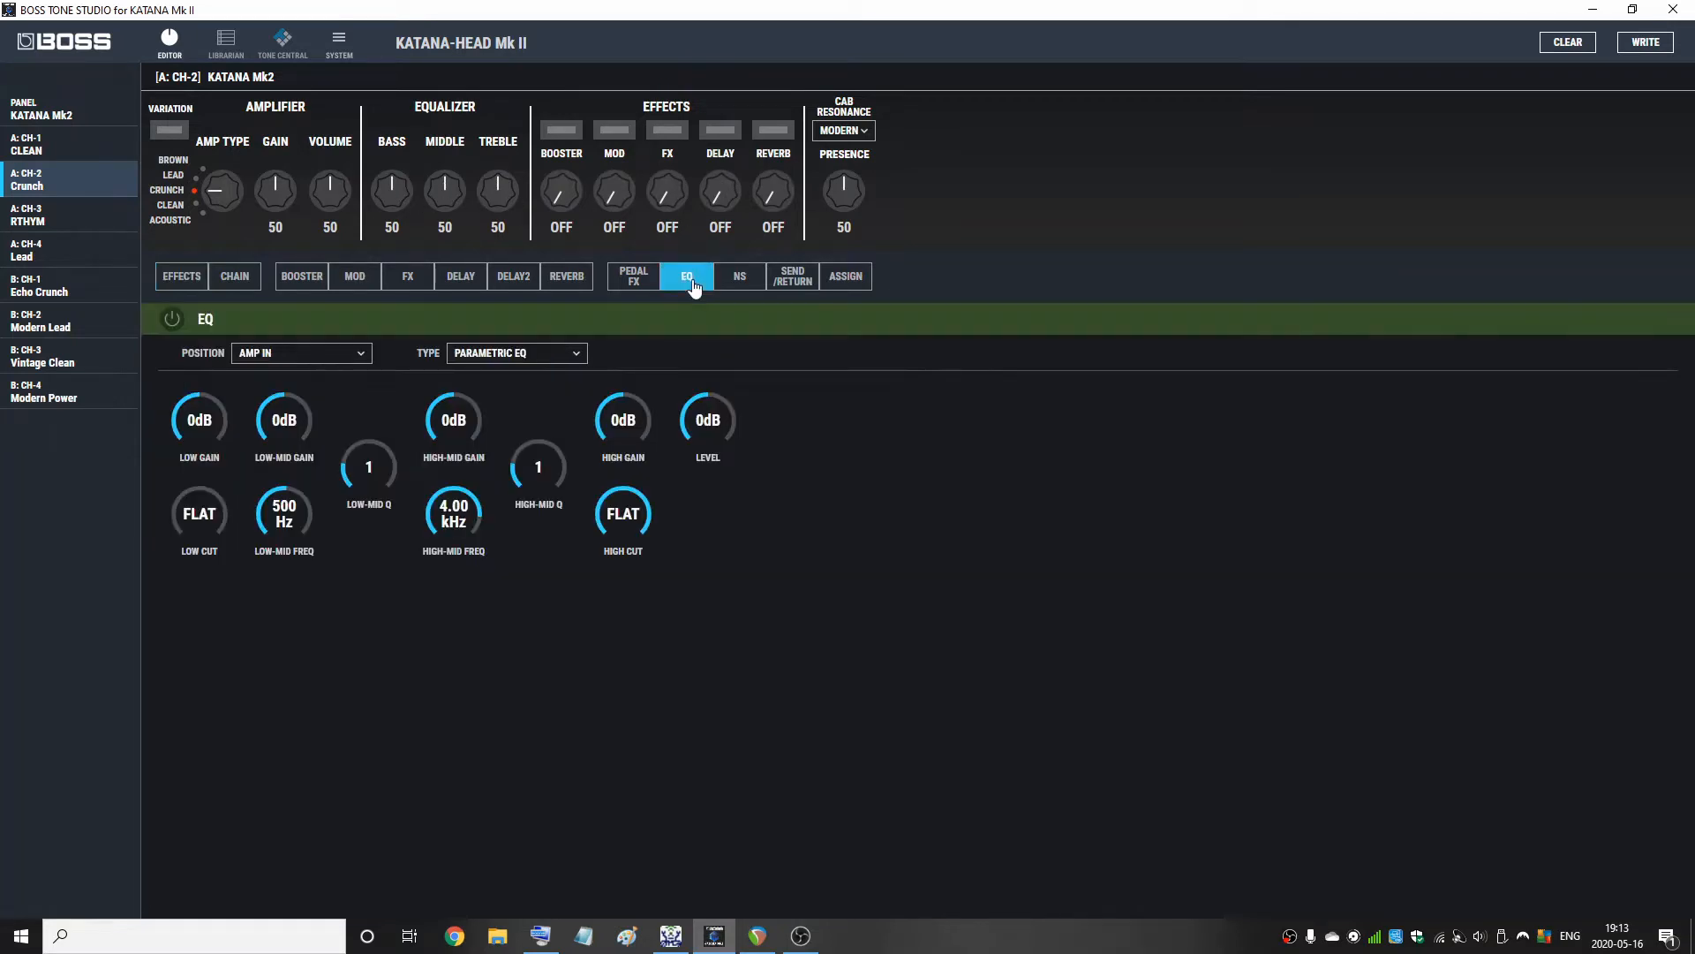
{"action": "left_click", "coordinate": [549, 352]}
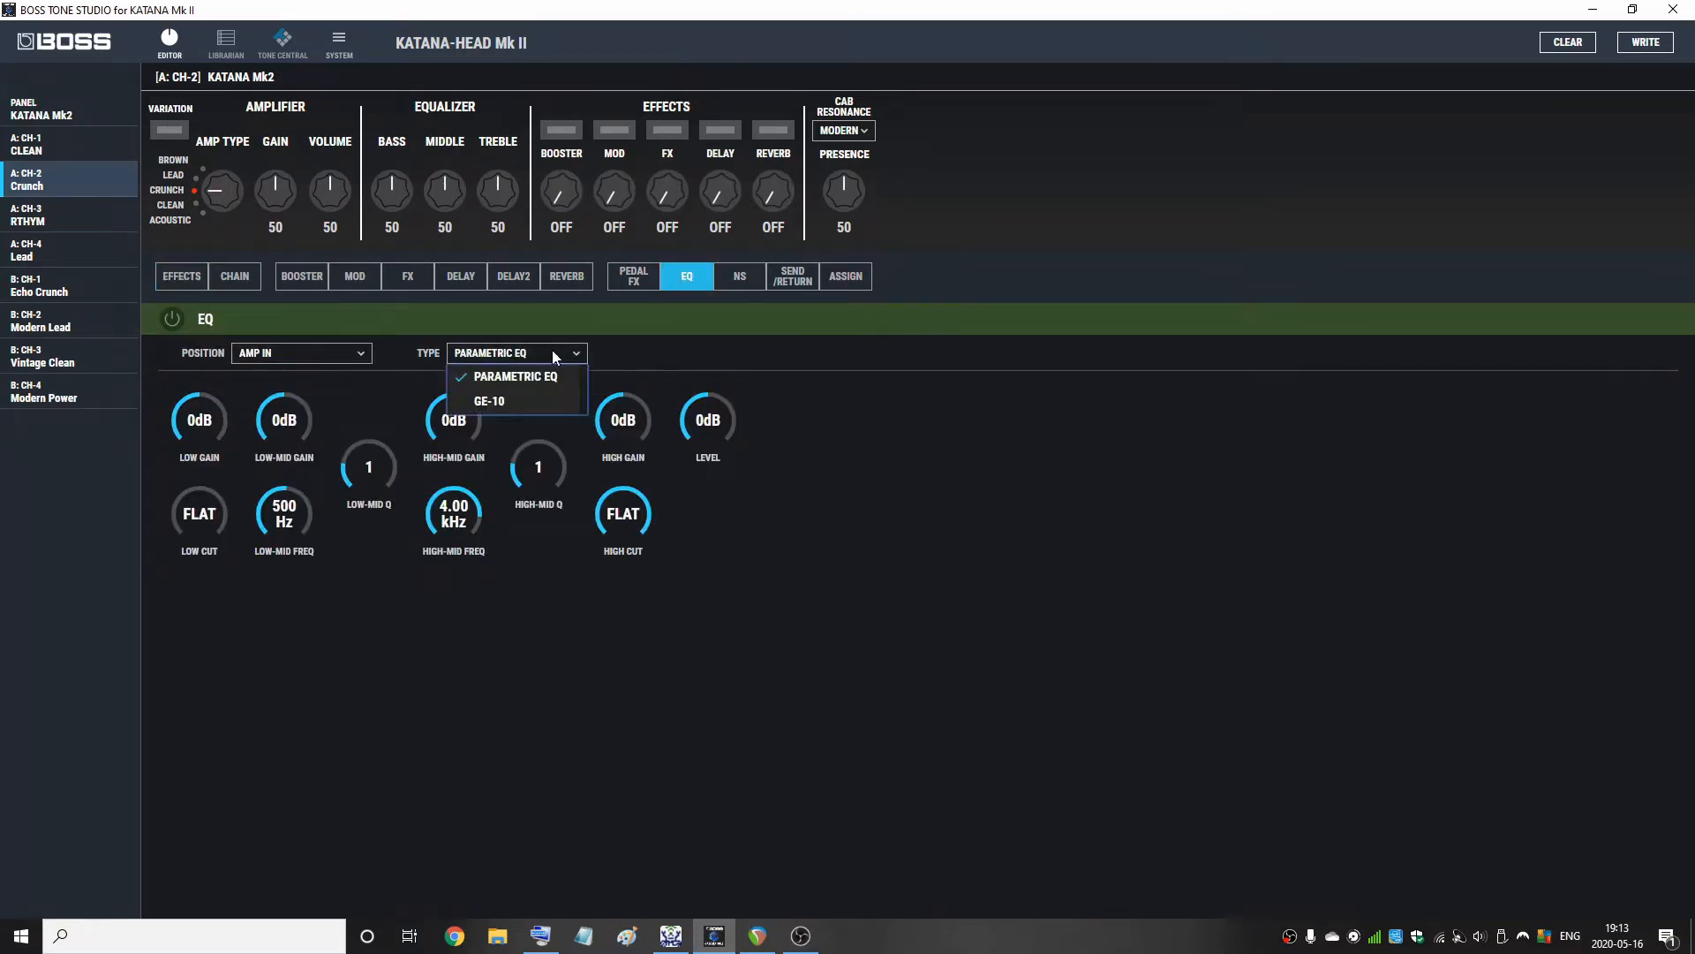
{"action": "left_click", "coordinate": [504, 405]}
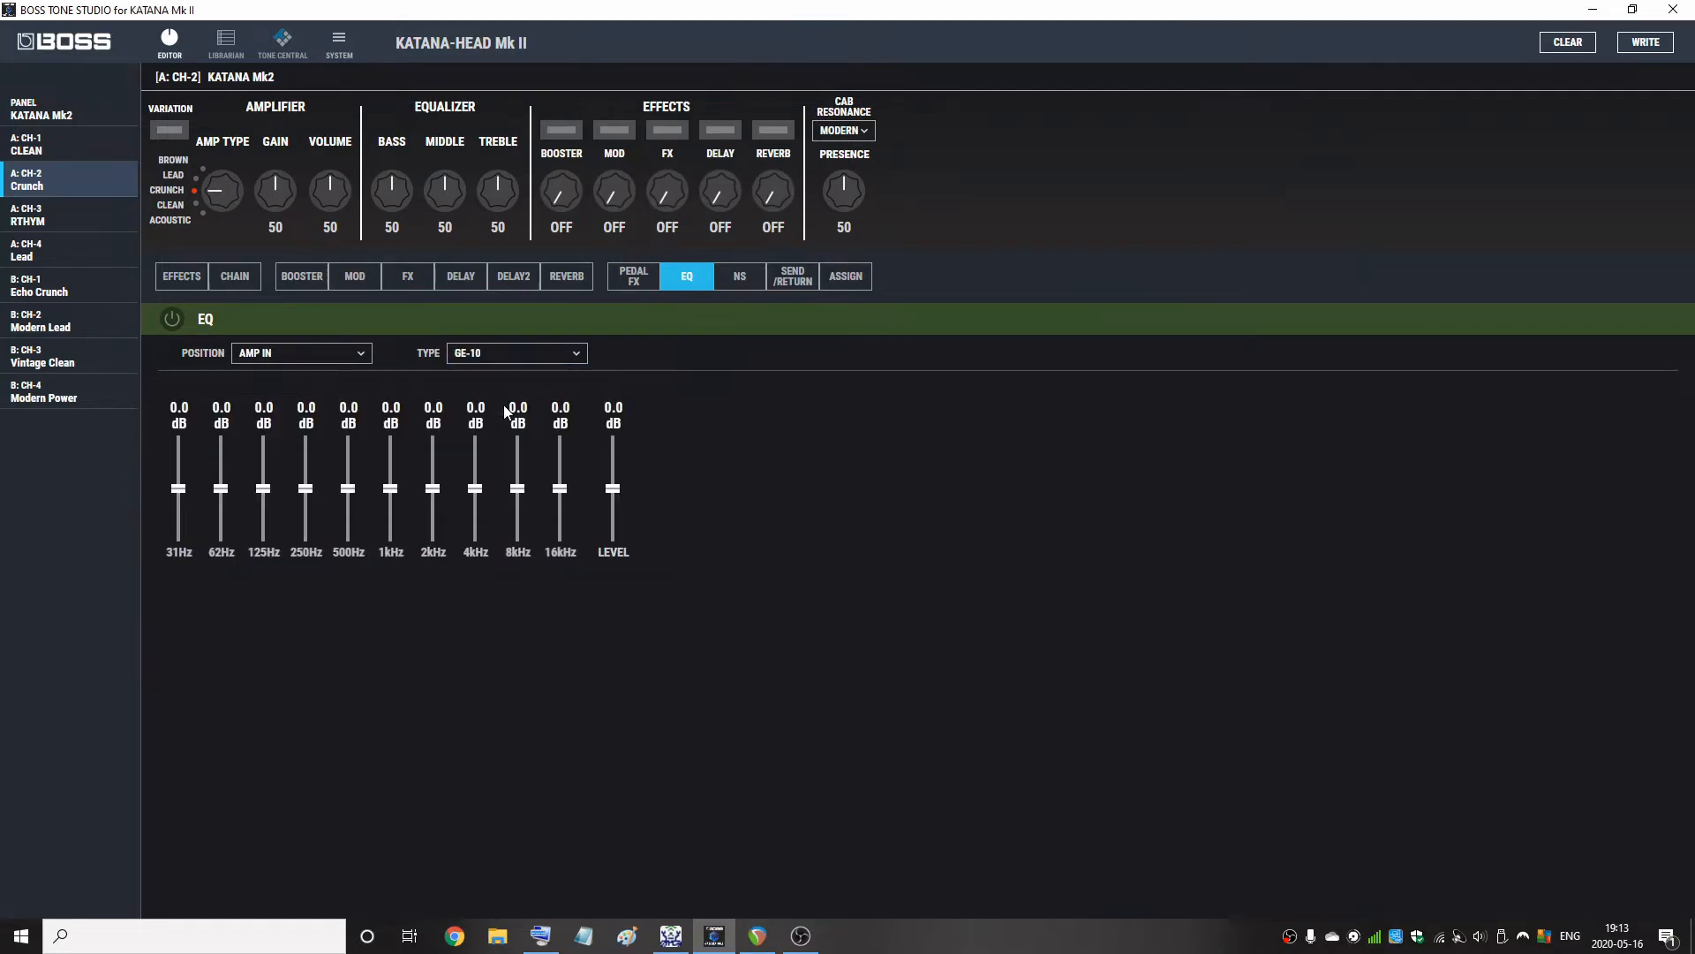
{"action": "left_click", "coordinate": [353, 358]}
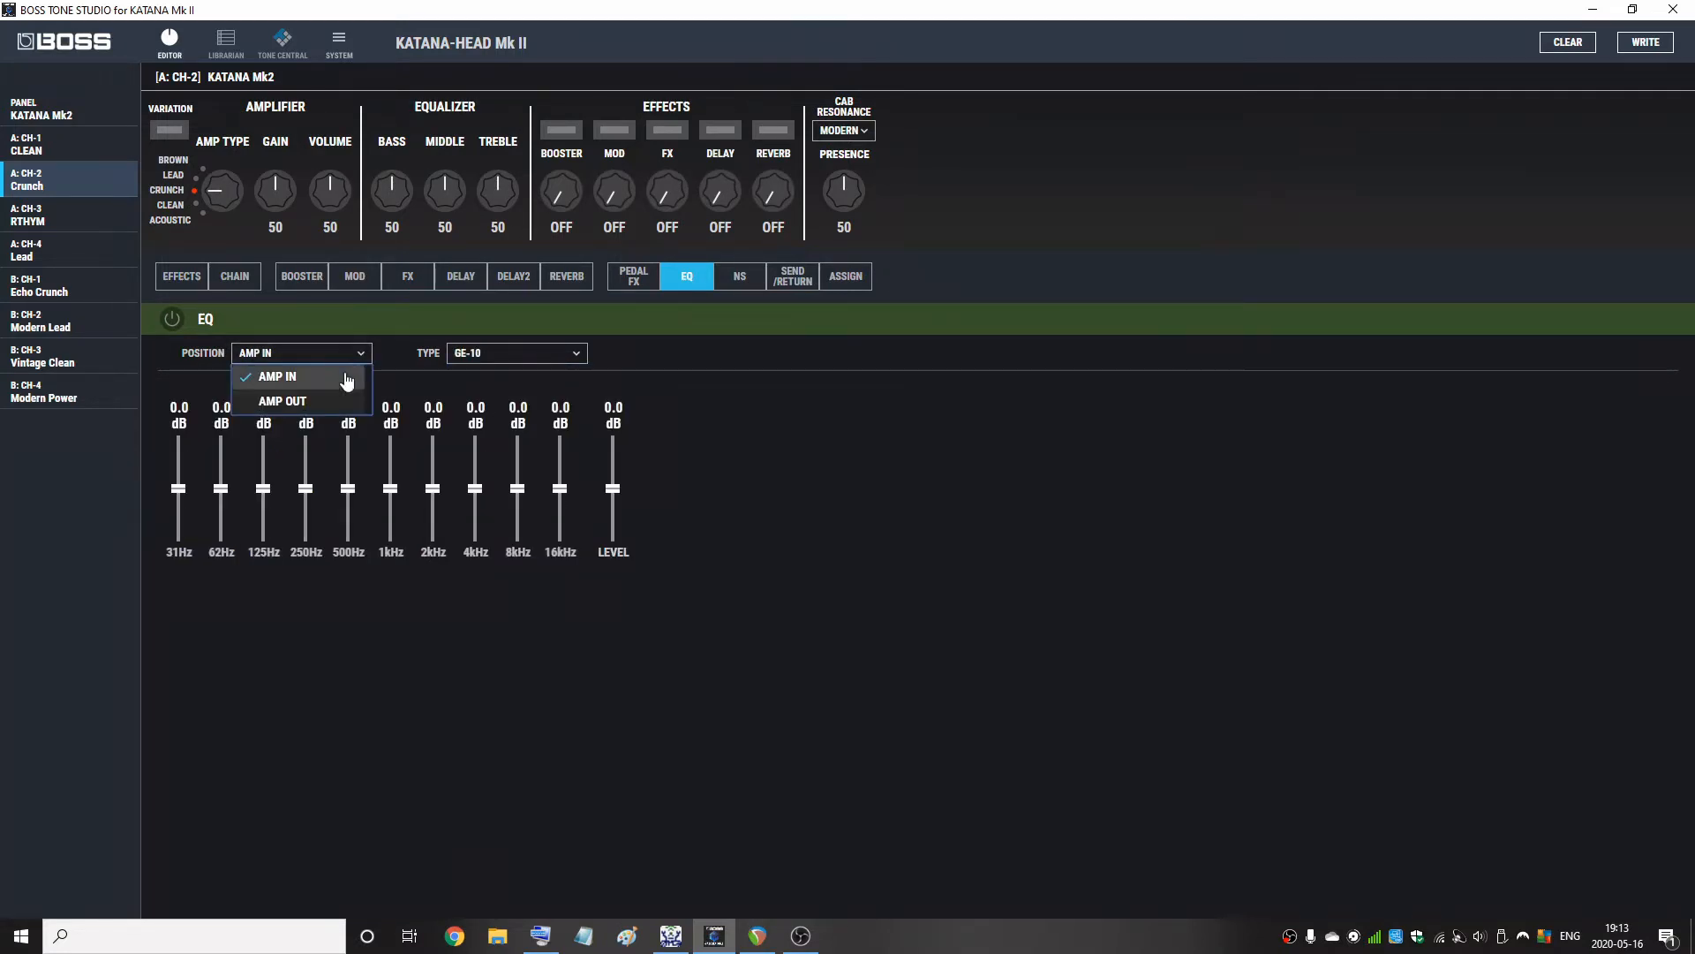
{"action": "left_click", "coordinate": [315, 409]}
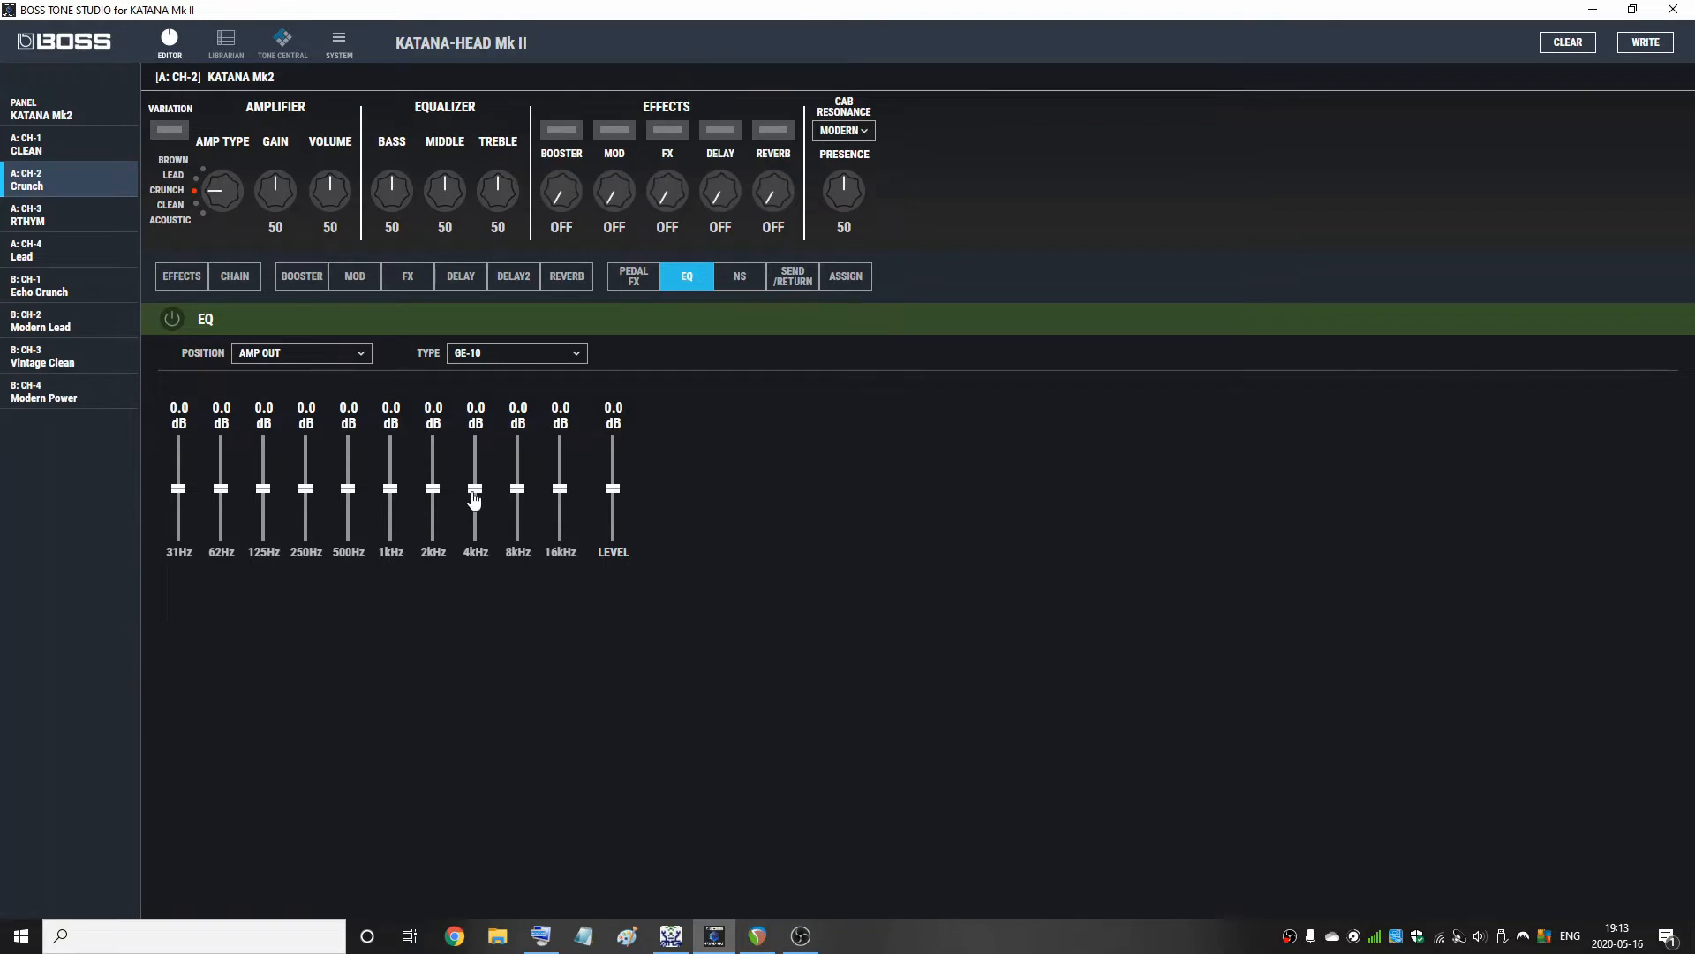
Turn on the EQ and sweep the 4 kHz band between its lowest and highest levels
{"action": "left_click_drag", "start_coordinate": [475, 494], "coordinate": [476, 562]}
{"action": "left_click_drag", "start_coordinate": [475, 558], "coordinate": [488, 427]}
{"action": "left_click", "coordinate": [171, 319]}
{"action": "left_click_drag", "start_coordinate": [478, 470], "coordinate": [479, 563]}
{"action": "left_click_drag", "start_coordinate": [477, 536], "coordinate": [480, 424]}
{"action": "left_click_drag", "start_coordinate": [476, 441], "coordinate": [473, 506]}
Raise the presence to 100 and set the 250 Hz and 4 kHz EQ bands to -2.0 dB
{"action": "mouse_move", "coordinate": [845, 231]}
{"action": "left_click_drag", "start_coordinate": [845, 201], "coordinate": [841, 134]}
{"action": "scroll", "coordinate": [305, 500], "scroll_direction": "down", "scroll_amount": 1}
{"action": "scroll", "coordinate": [305, 500], "scroll_direction": "down", "scroll_amount": 3}
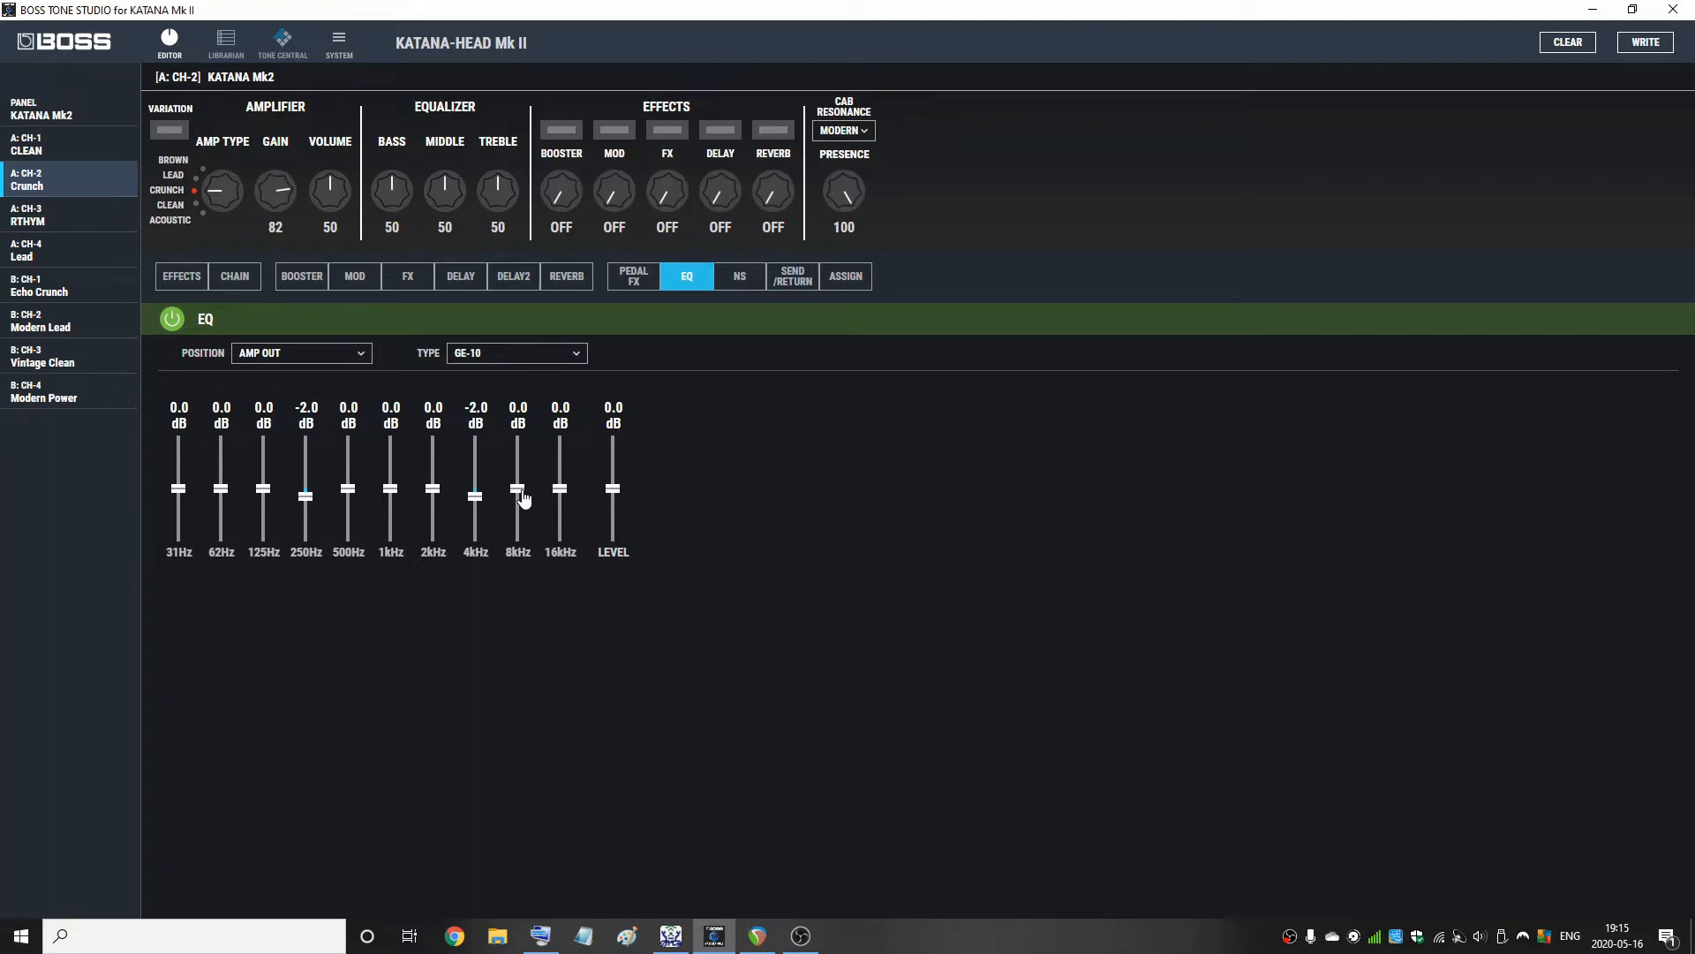
Set the 8 kHz band to -2.0 dB and the 16 kHz band to +4.0 dB, comparing against the bypassed EQ
{"action": "left_click_drag", "start_coordinate": [523, 497], "coordinate": [525, 507]}
{"action": "left_click_drag", "start_coordinate": [559, 486], "coordinate": [558, 477]}
{"action": "left_click", "coordinate": [172, 320]}
{"action": "left_click", "coordinate": [173, 320]}
Turn on the booster, raise it to 16 and set its type to OVERDRIVE
{"action": "left_click", "coordinate": [303, 281]}
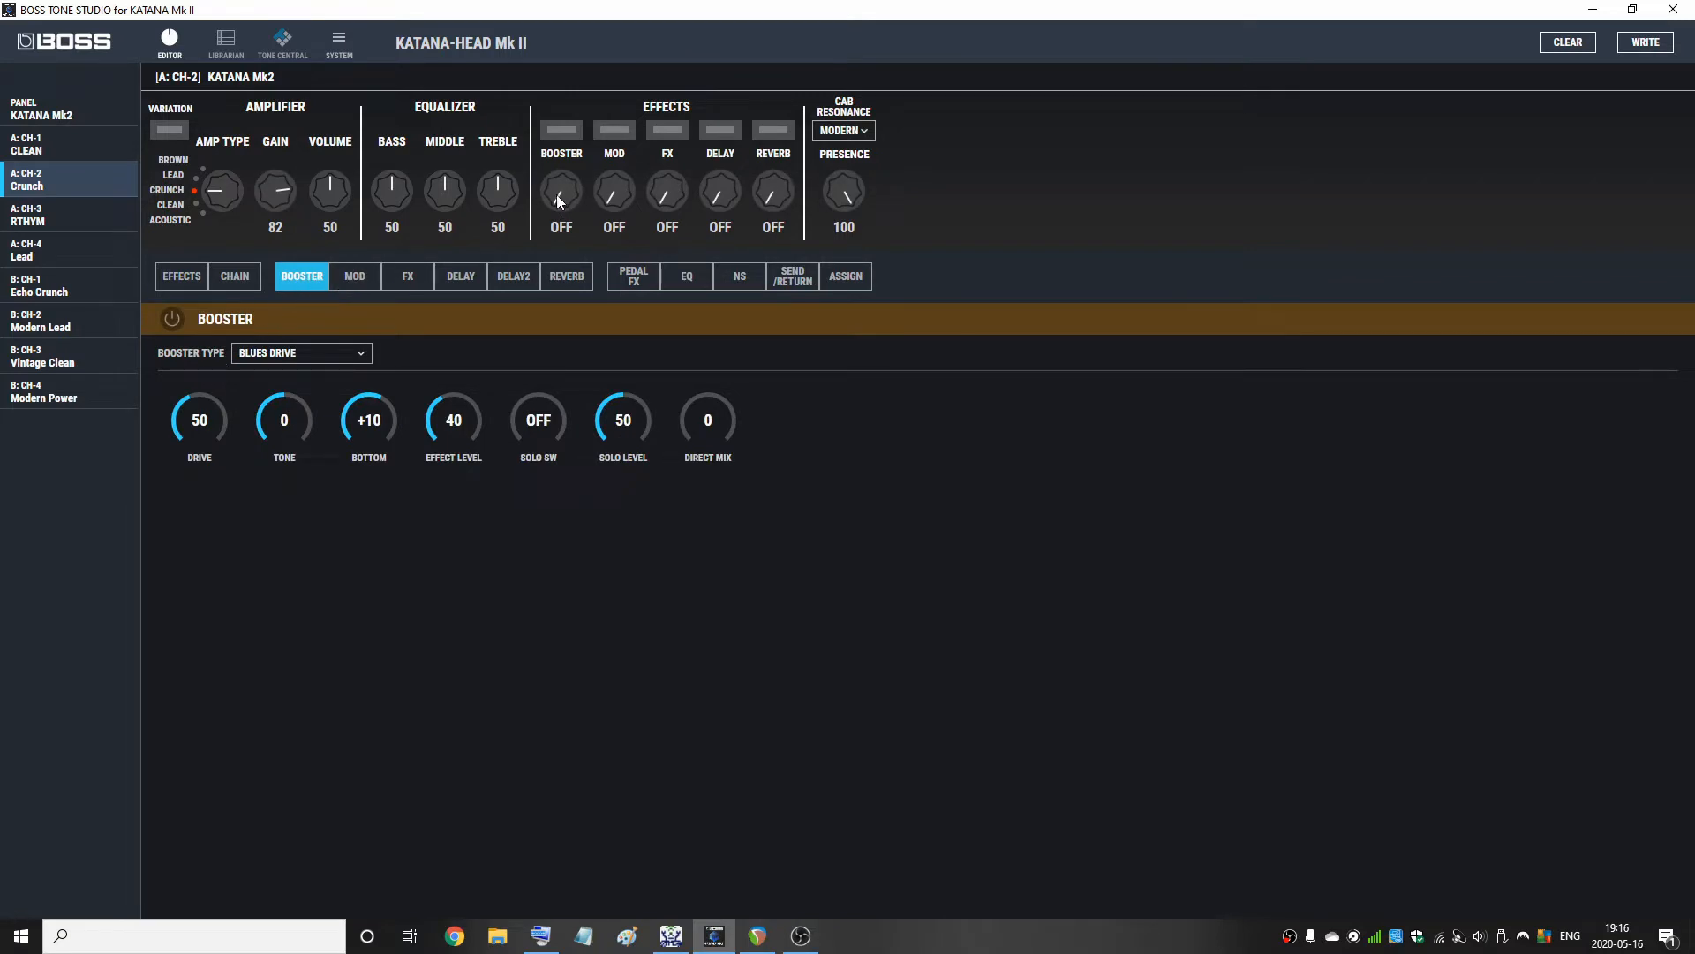
{"action": "left_click_drag", "start_coordinate": [559, 202], "coordinate": [559, 196]}
{"action": "left_click", "coordinate": [339, 352]}
{"action": "left_click", "coordinate": [311, 390]}
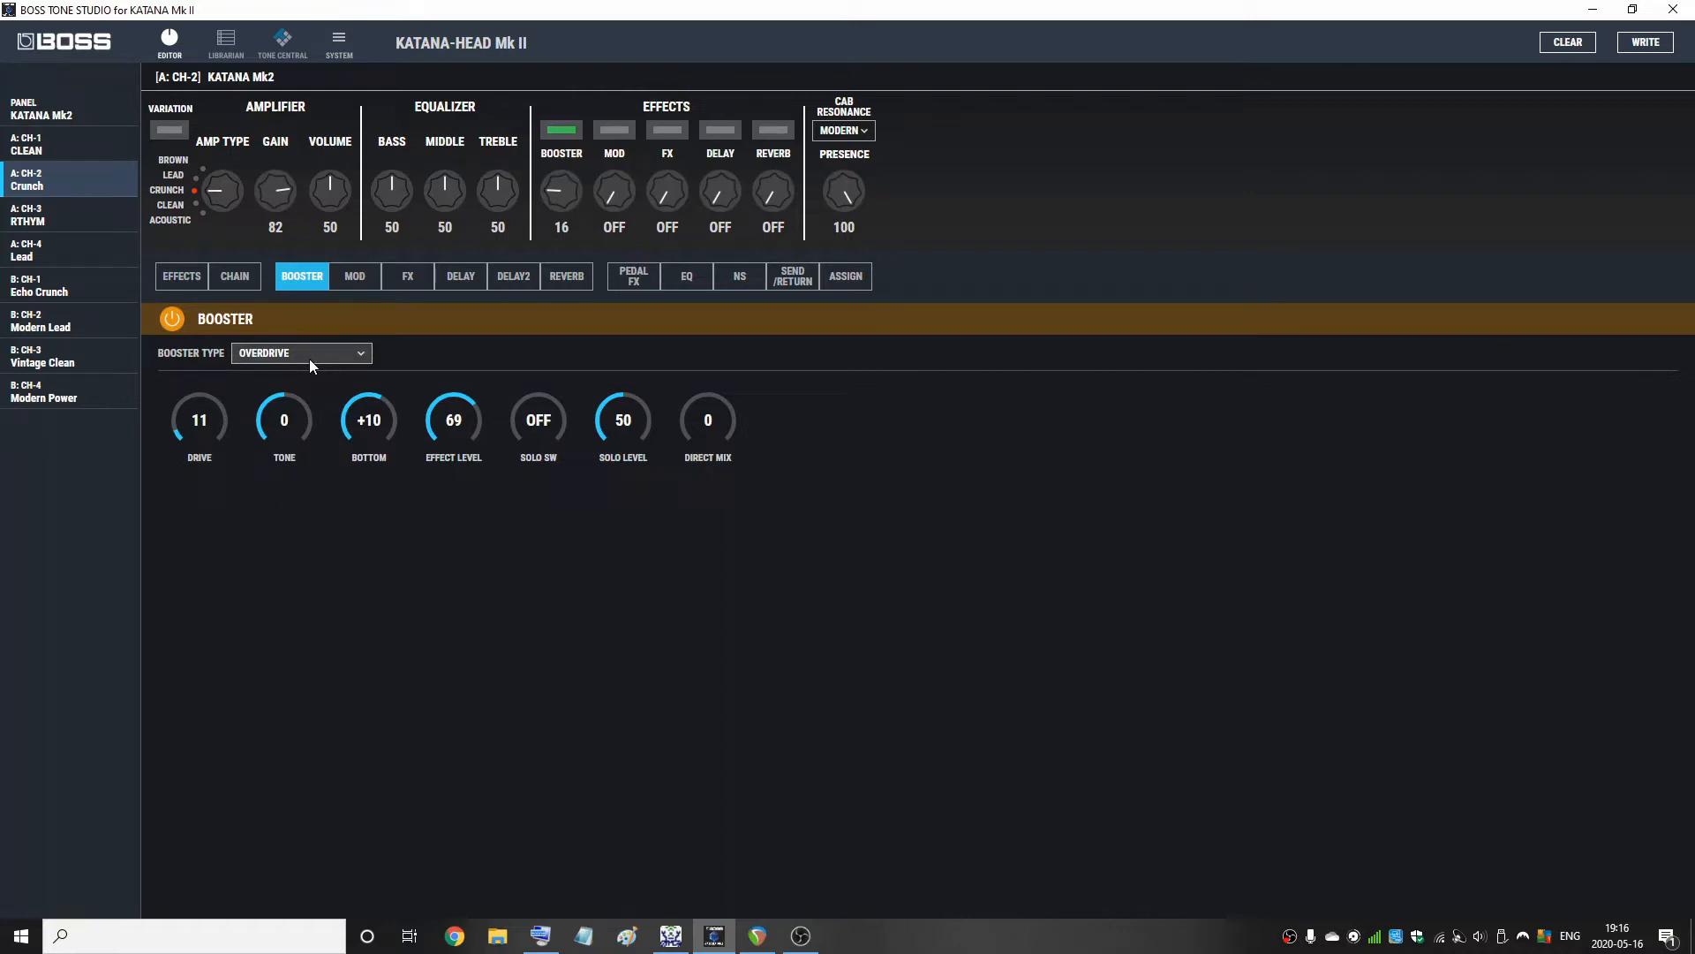
Try the NATURAL OD and WARM OD booster types, with drive lowered to 0 and effect level to 49
{"action": "left_click", "coordinate": [309, 359]}
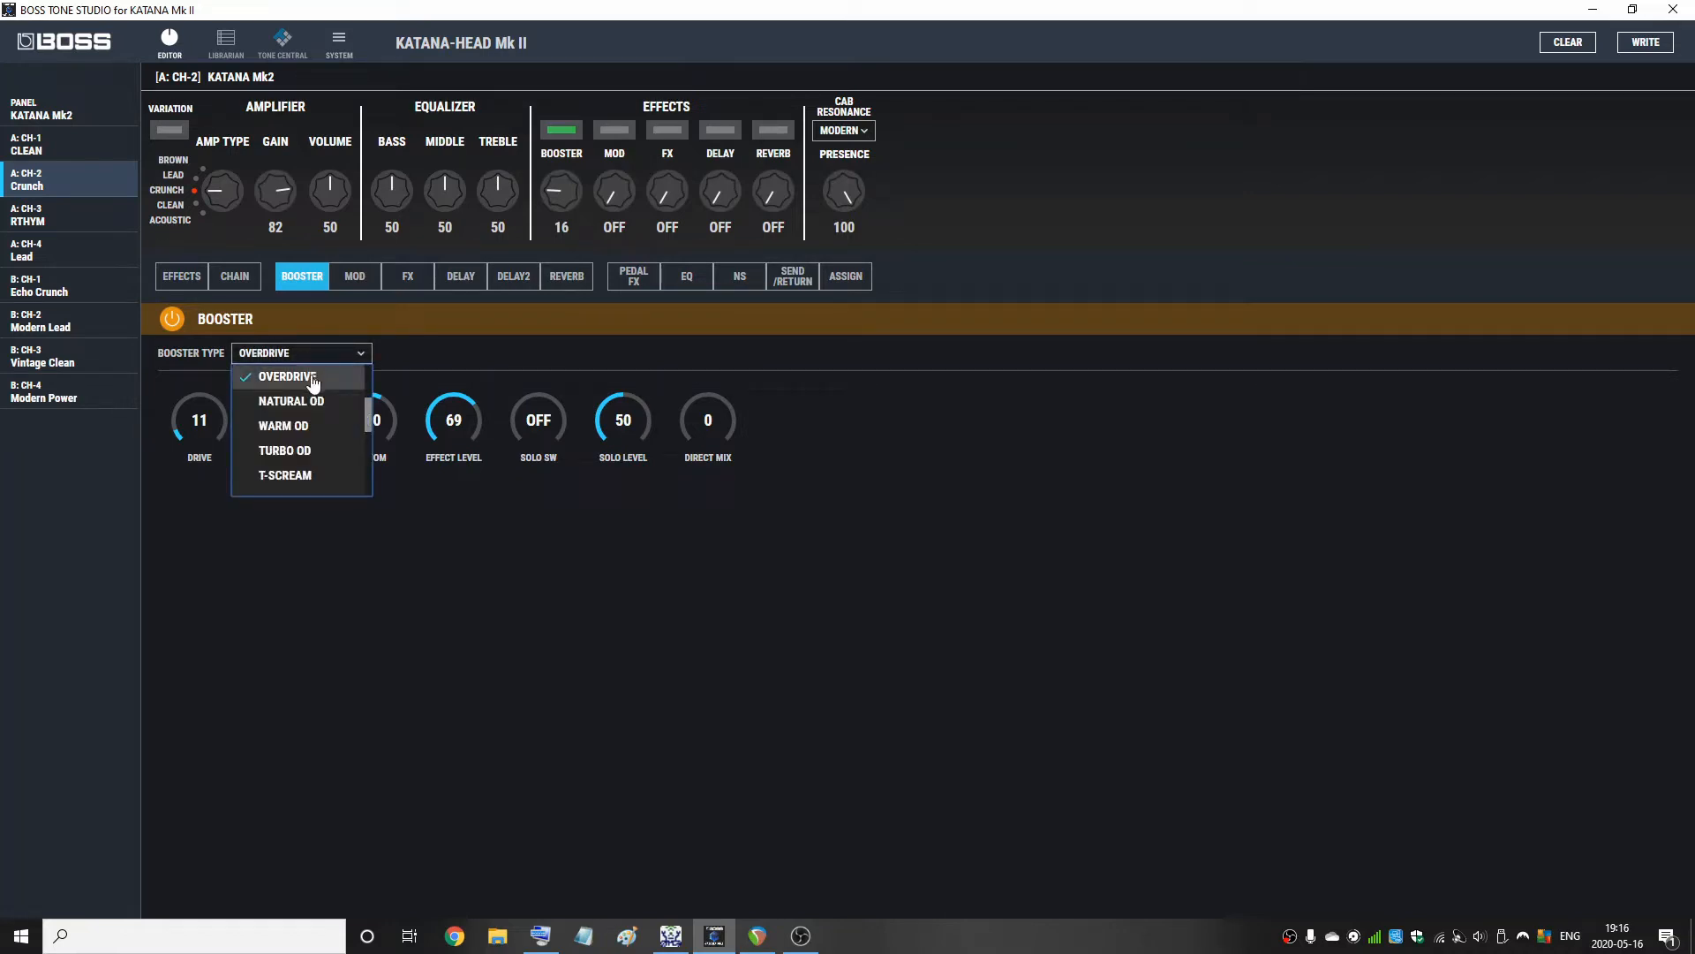
{"action": "left_click", "coordinate": [315, 401]}
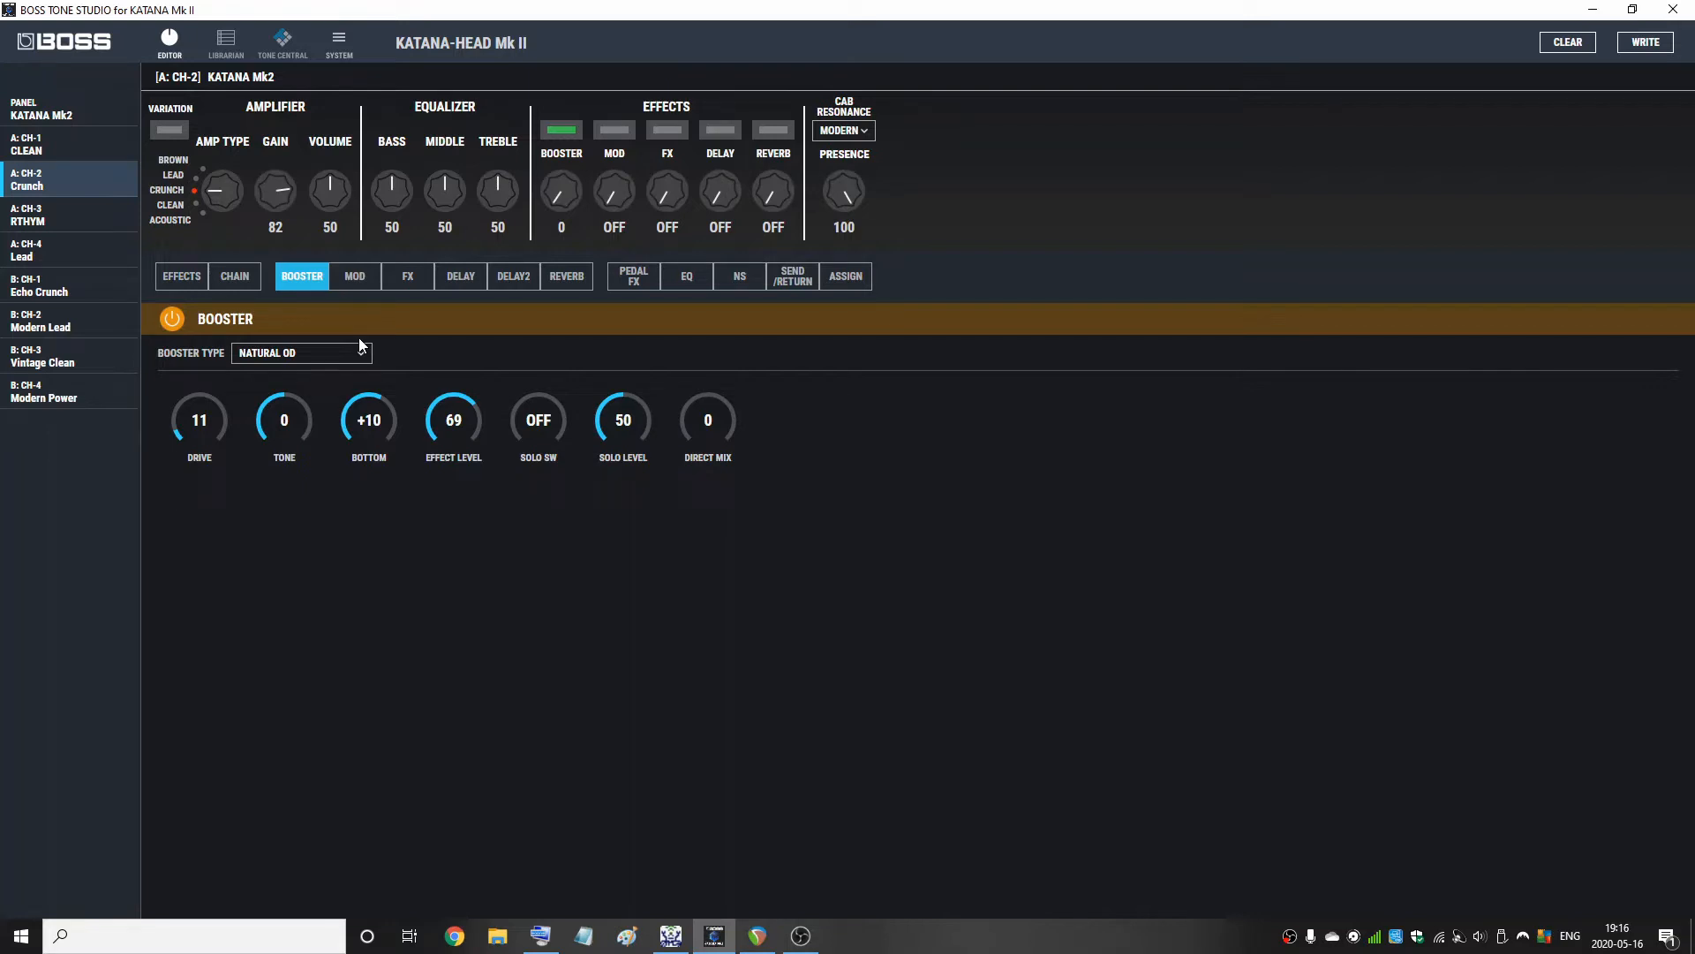
{"action": "left_click", "coordinate": [354, 353]}
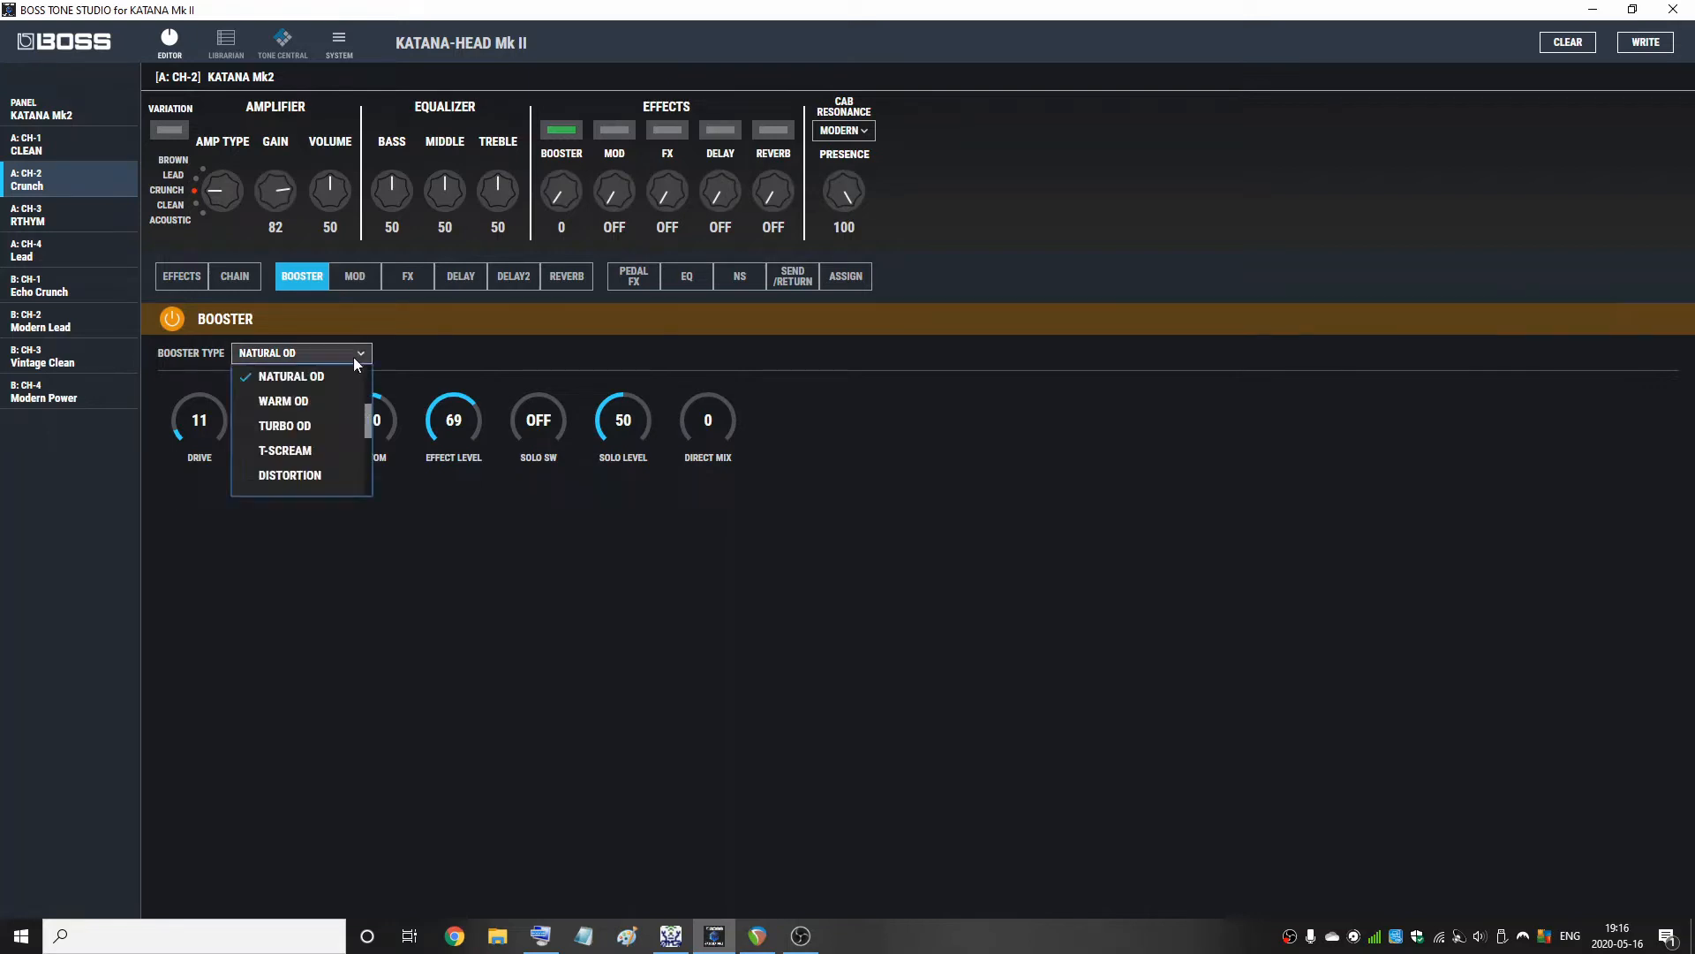
{"action": "left_click", "coordinate": [309, 403]}
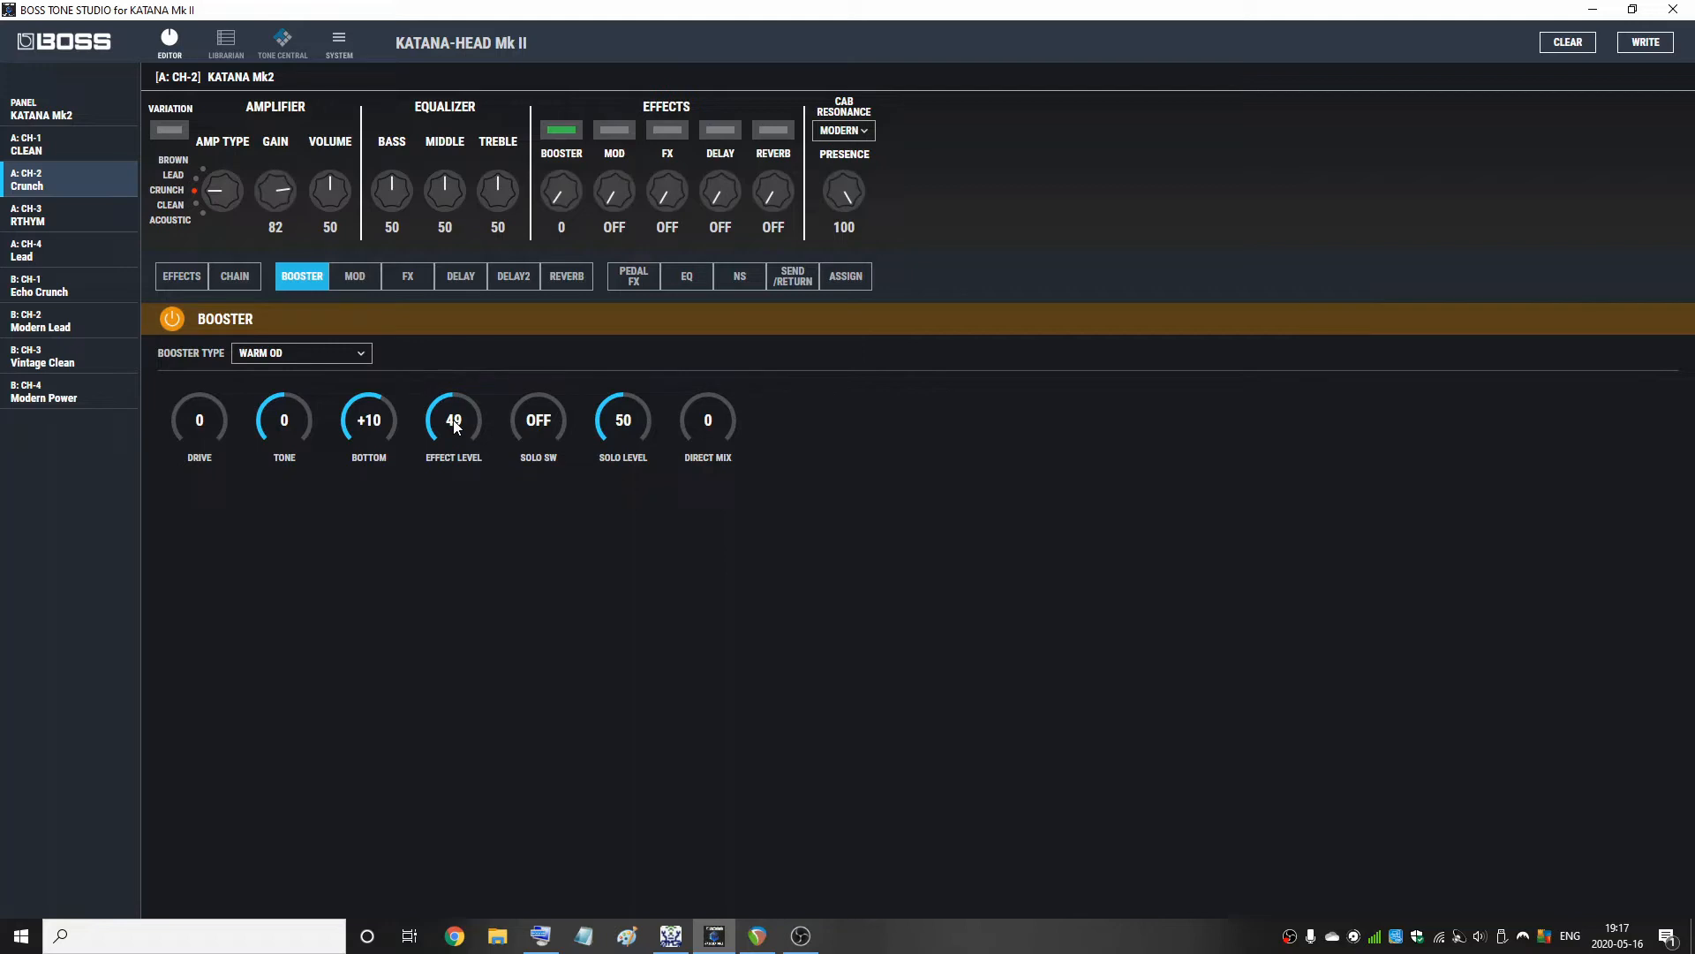
Set the booster type to TURBO OD and adjust its tone
{"action": "left_click", "coordinate": [343, 353]}
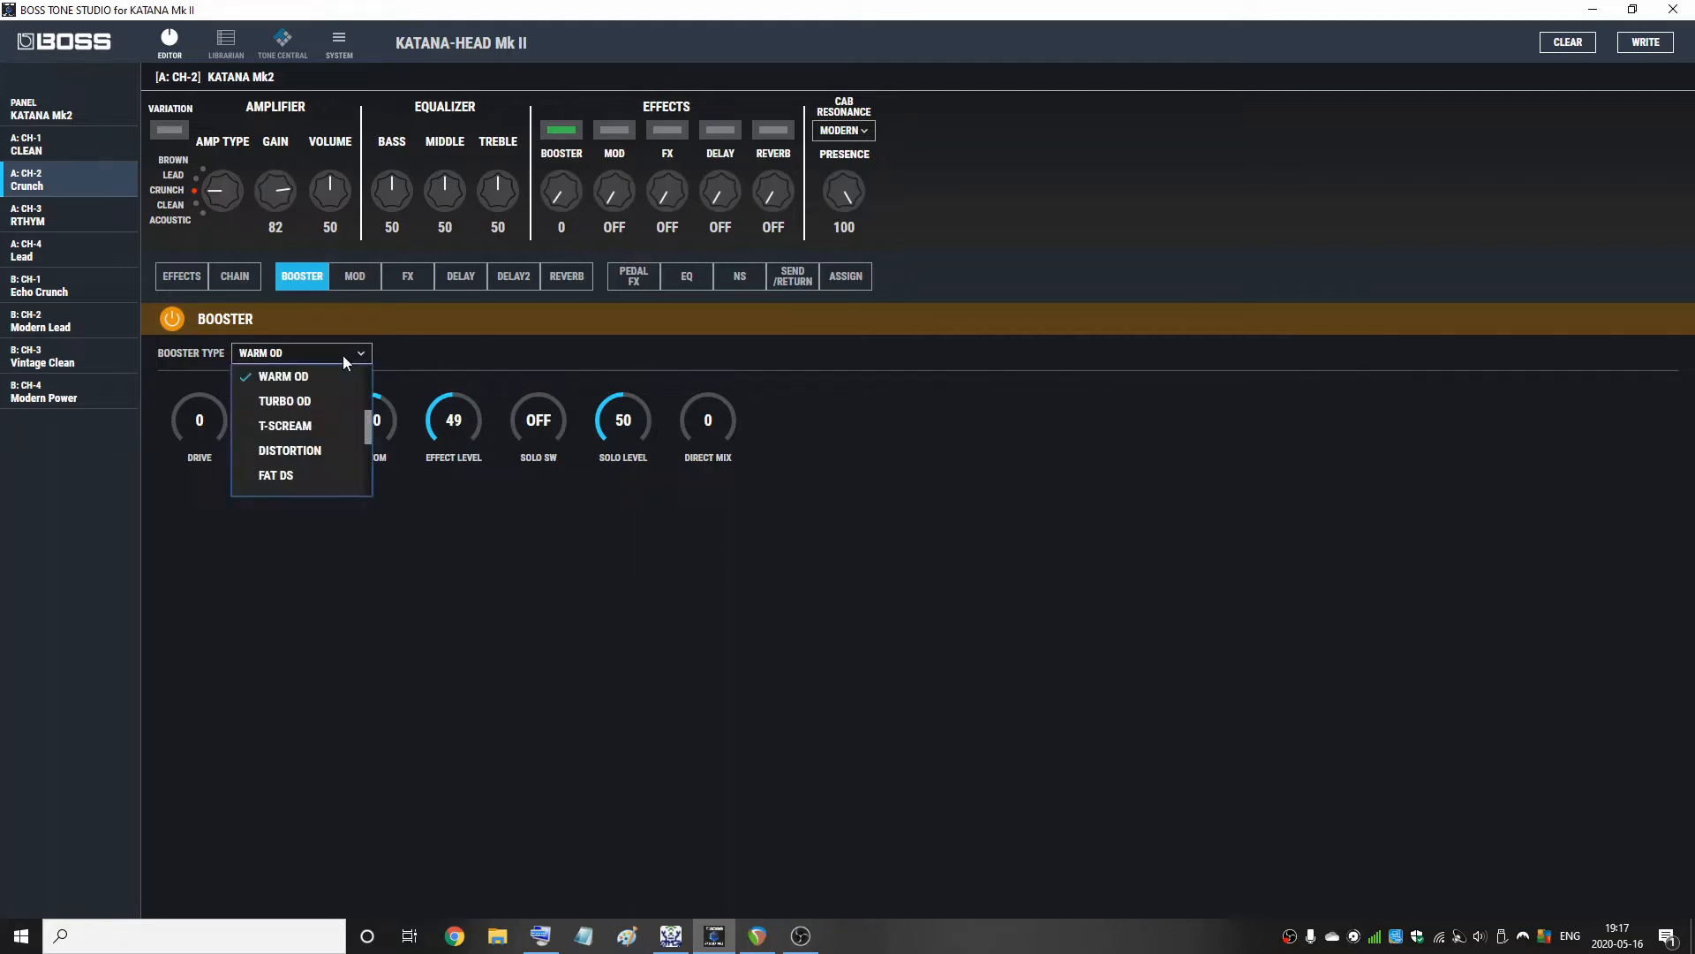
{"action": "left_click", "coordinate": [309, 403]}
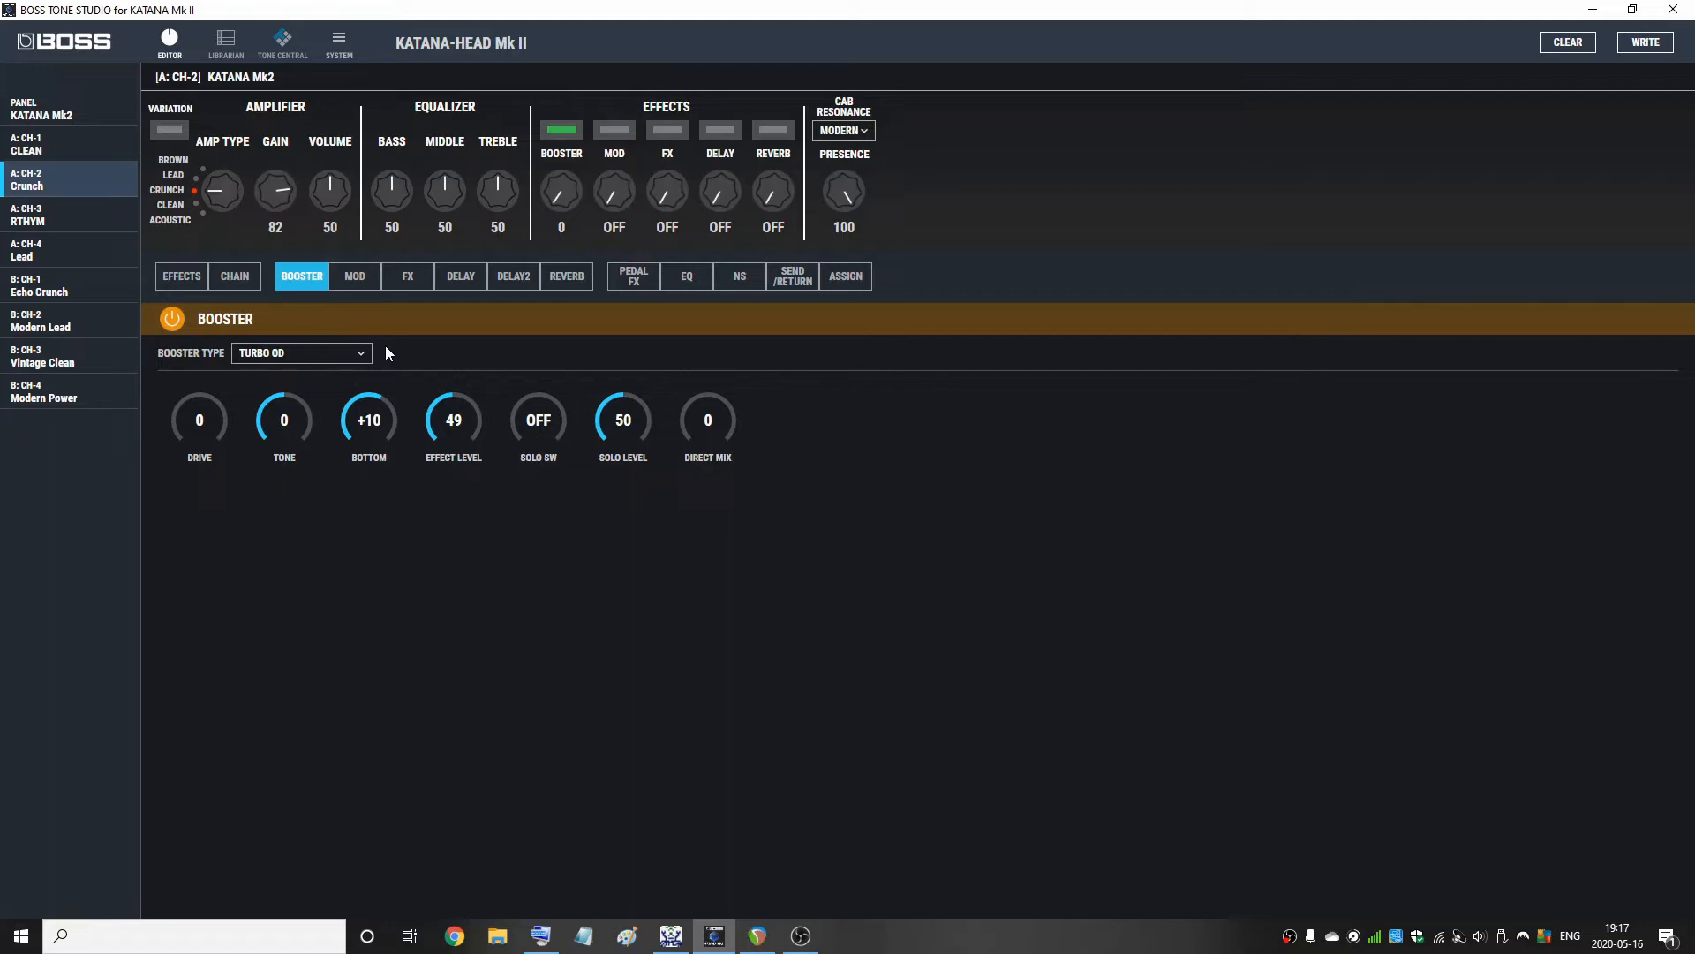
{"action": "left_click_drag", "start_coordinate": [293, 417], "coordinate": [287, 400]}
Return to the EQ settings and boost the 16 kHz band to +7.0 dB
{"action": "left_click", "coordinate": [667, 282]}
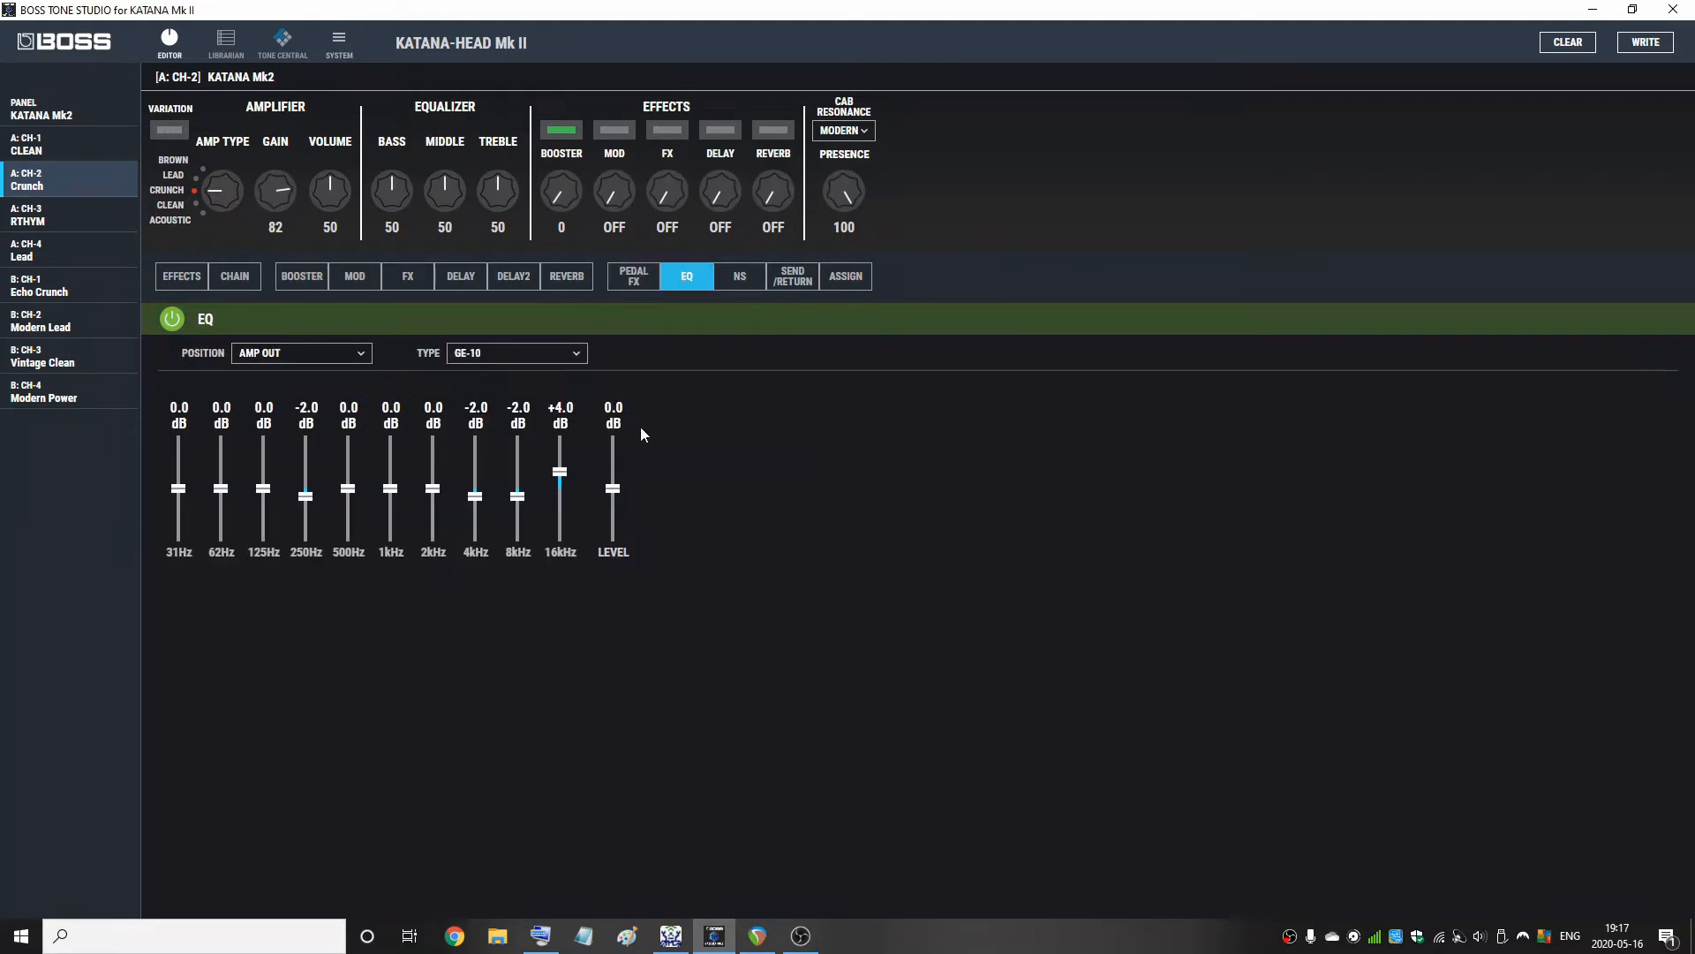
{"action": "left_click_drag", "start_coordinate": [560, 479], "coordinate": [560, 471]}
{"action": "mouse_move", "coordinate": [559, 470]}
{"action": "left_mouse_down"}
{"action": "mouse_move", "coordinate": [560, 540]}
{"action": "mouse_move", "coordinate": [562, 446]}
{"action": "mouse_move", "coordinate": [565, 468]}
{"action": "left_mouse_up"}
Sweep the 8 kHz EQ band up and down and settle it at -1.5 dB
{"action": "mouse_move", "coordinate": [514, 502]}
{"action": "left_mouse_down"}
{"action": "mouse_move", "coordinate": [518, 440]}
{"action": "mouse_move", "coordinate": [524, 482]}
{"action": "left_mouse_up"}
{"action": "left_click_drag", "start_coordinate": [518, 475], "coordinate": [520, 486]}
{"action": "scroll", "coordinate": [517, 479], "scroll_direction": "down", "scroll_amount": 2}
{"action": "left_click_drag", "start_coordinate": [518, 481], "coordinate": [519, 522]}
{"action": "left_click_drag", "start_coordinate": [517, 522], "coordinate": [518, 503]}
Set the treble to 61 and the 62 Hz band to +2.5 dB, comparing against the bypassed EQ
{"action": "scroll", "coordinate": [503, 198], "scroll_direction": "up", "scroll_amount": 11}
{"action": "left_click_drag", "start_coordinate": [228, 500], "coordinate": [228, 488]}
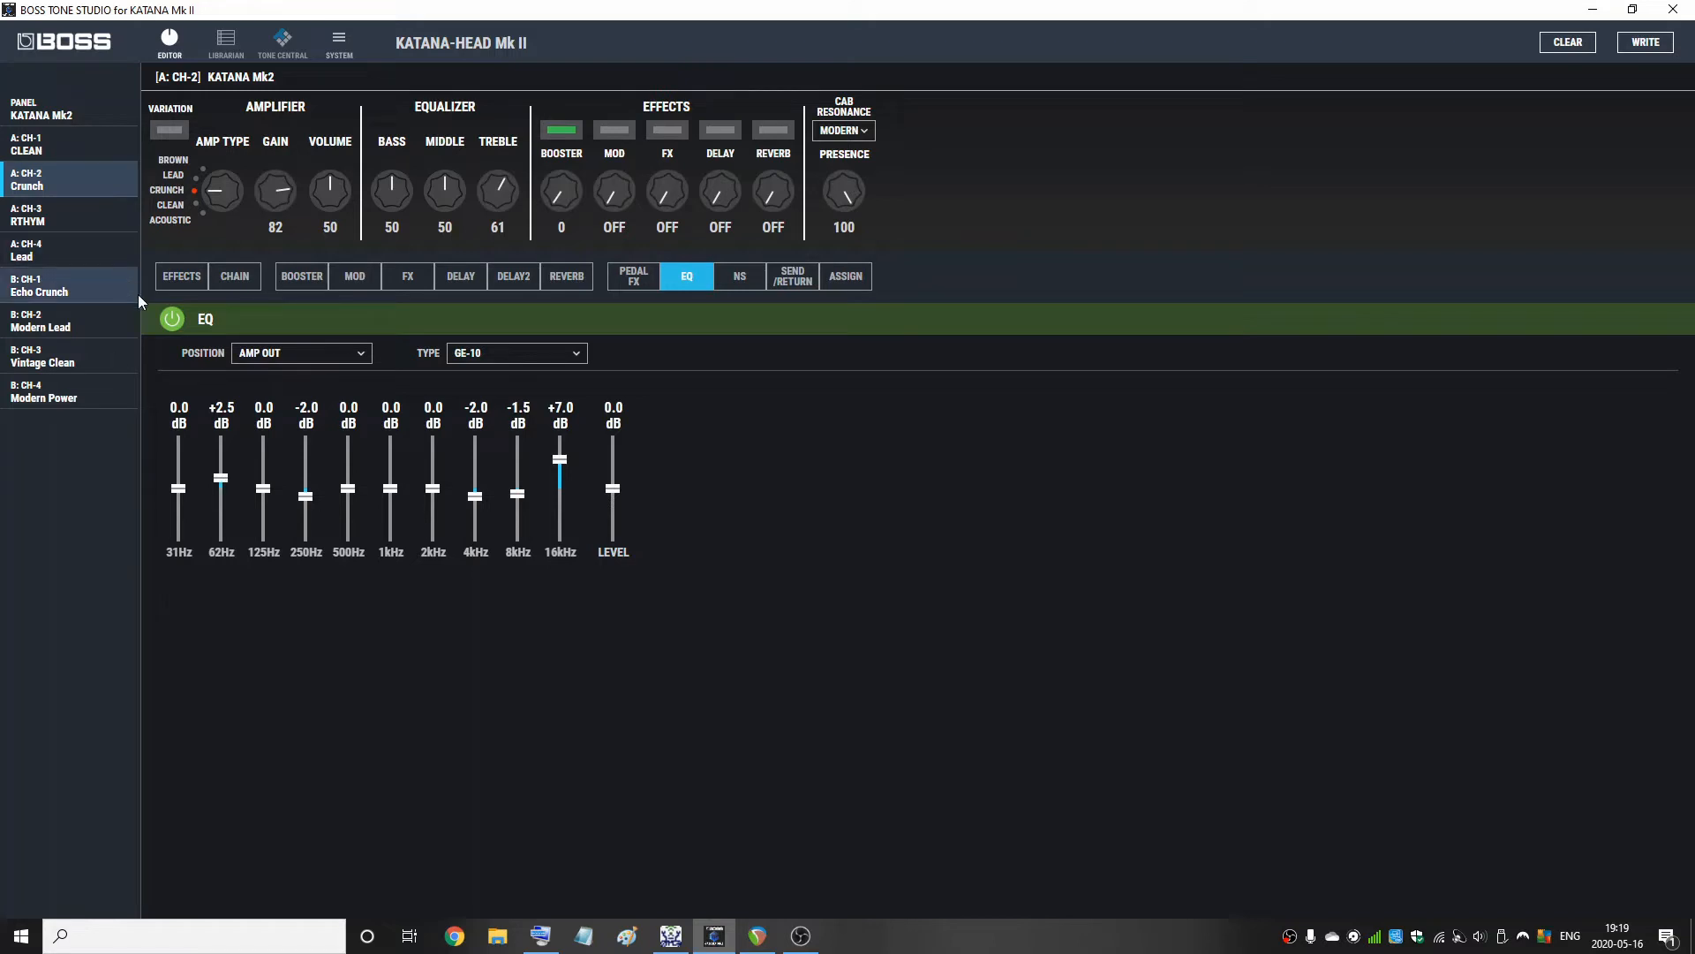
{"action": "left_click", "coordinate": [173, 320]}
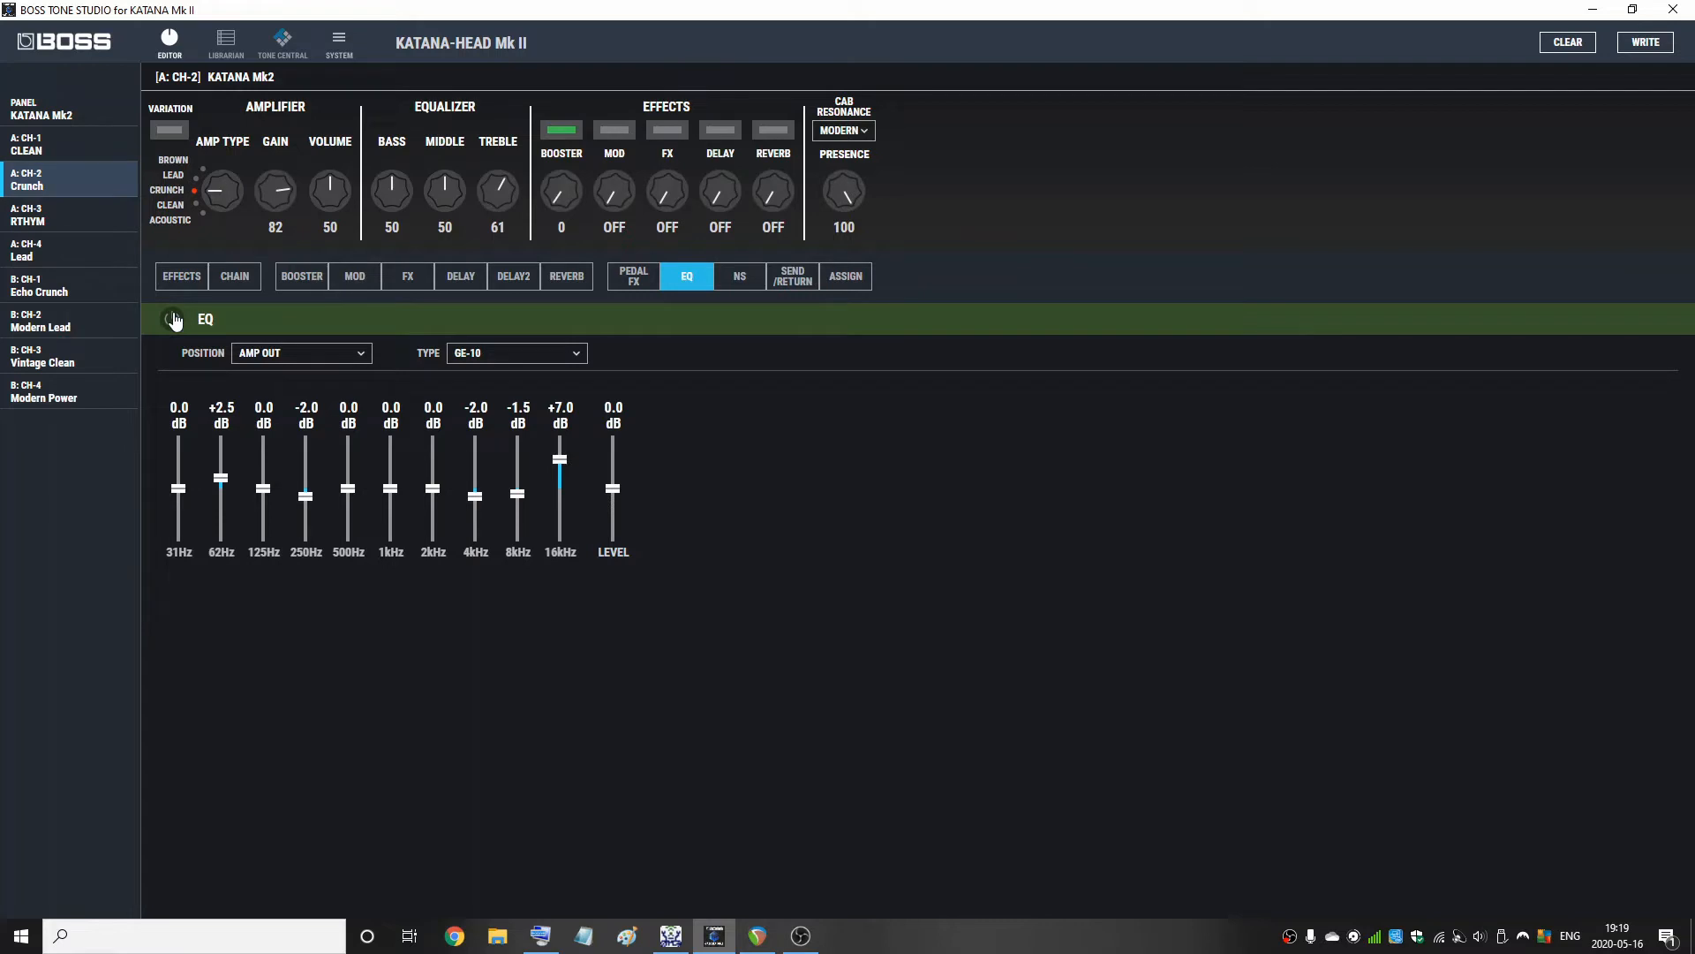
{"action": "left_click", "coordinate": [173, 319]}
Raise the booster to 11 and reduce the amp gain to 37
{"action": "left_click_drag", "start_coordinate": [555, 199], "coordinate": [555, 191]}
{"action": "left_click_drag", "start_coordinate": [284, 195], "coordinate": [277, 205]}
{"action": "left_click_drag", "start_coordinate": [273, 185], "coordinate": [278, 199]}
Turn on the noise suppressor and adjust its threshold
{"action": "left_click", "coordinate": [748, 285]}
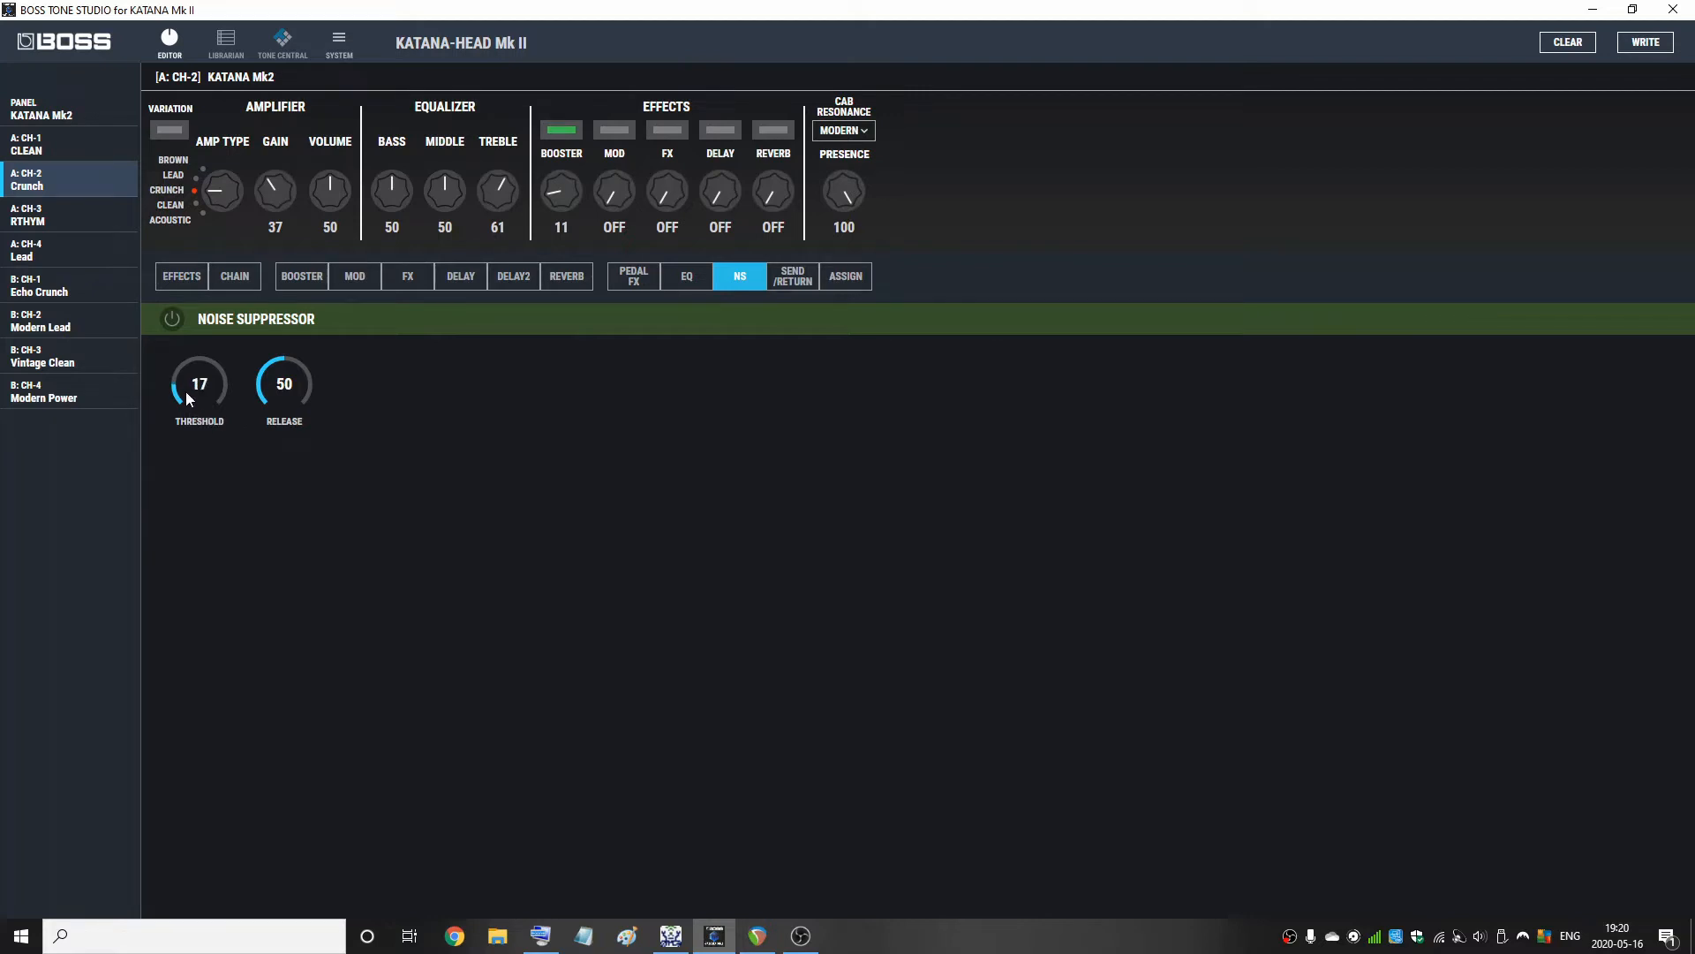
{"action": "left_click", "coordinate": [172, 320]}
{"action": "left_click_drag", "start_coordinate": [187, 421], "coordinate": [178, 396]}
Set the delay type to ANALOG and turn the delay on
{"action": "left_click", "coordinate": [460, 275]}
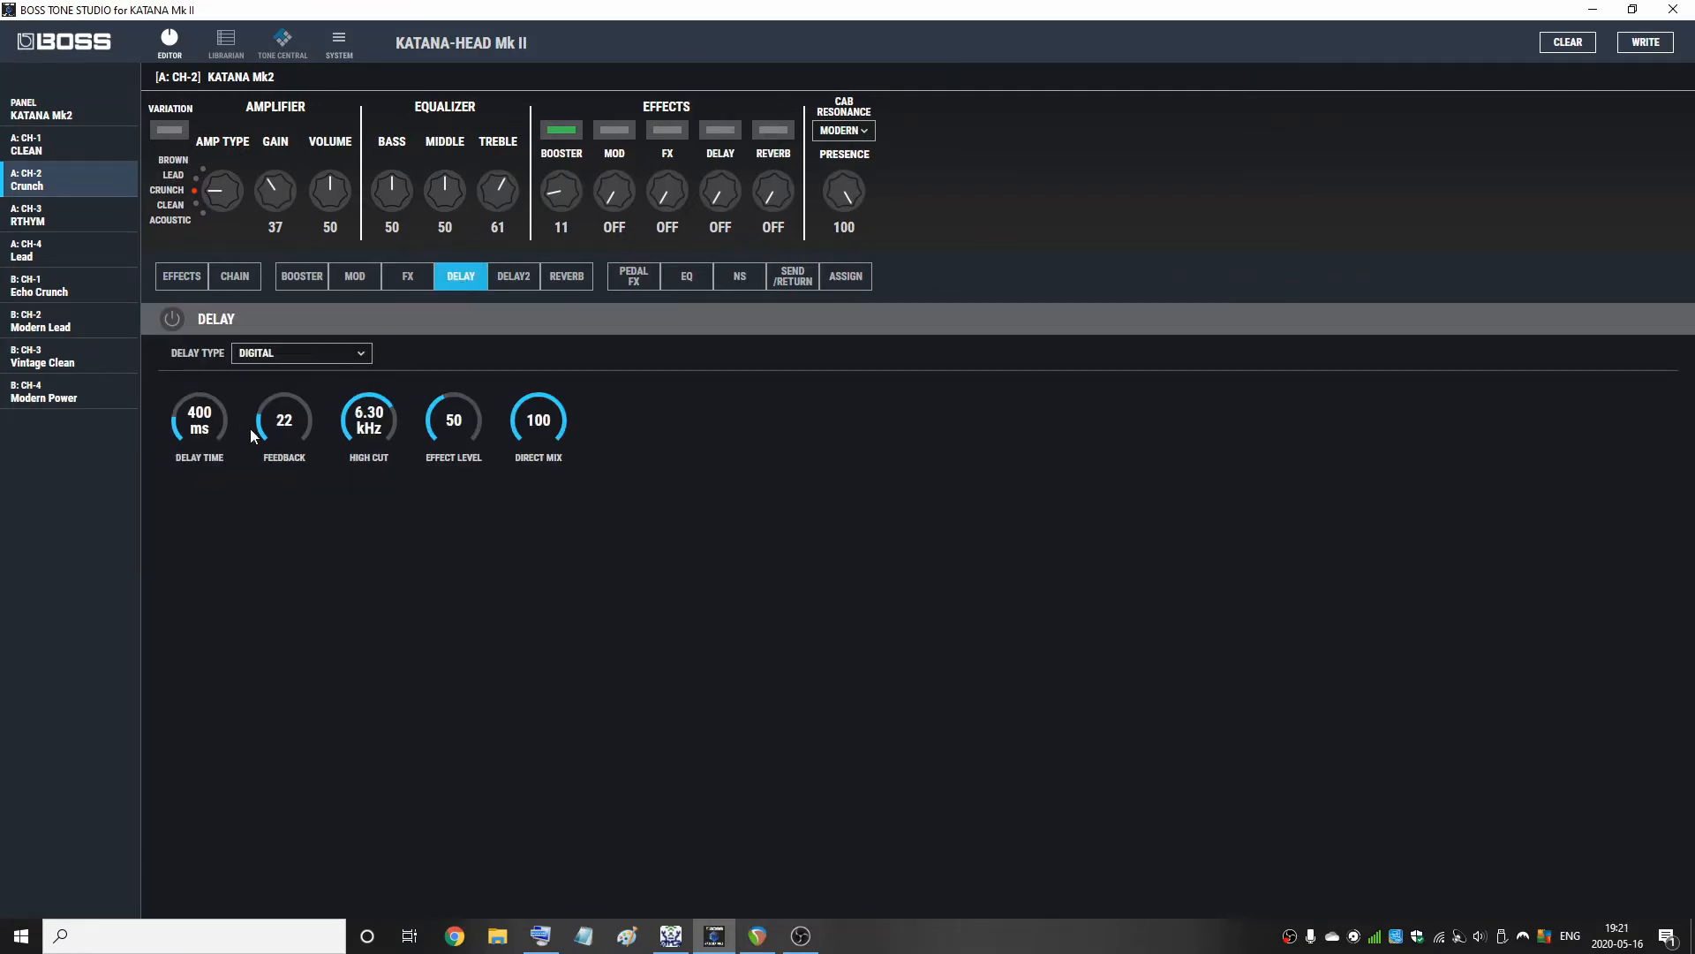
{"action": "left_click", "coordinate": [354, 353]}
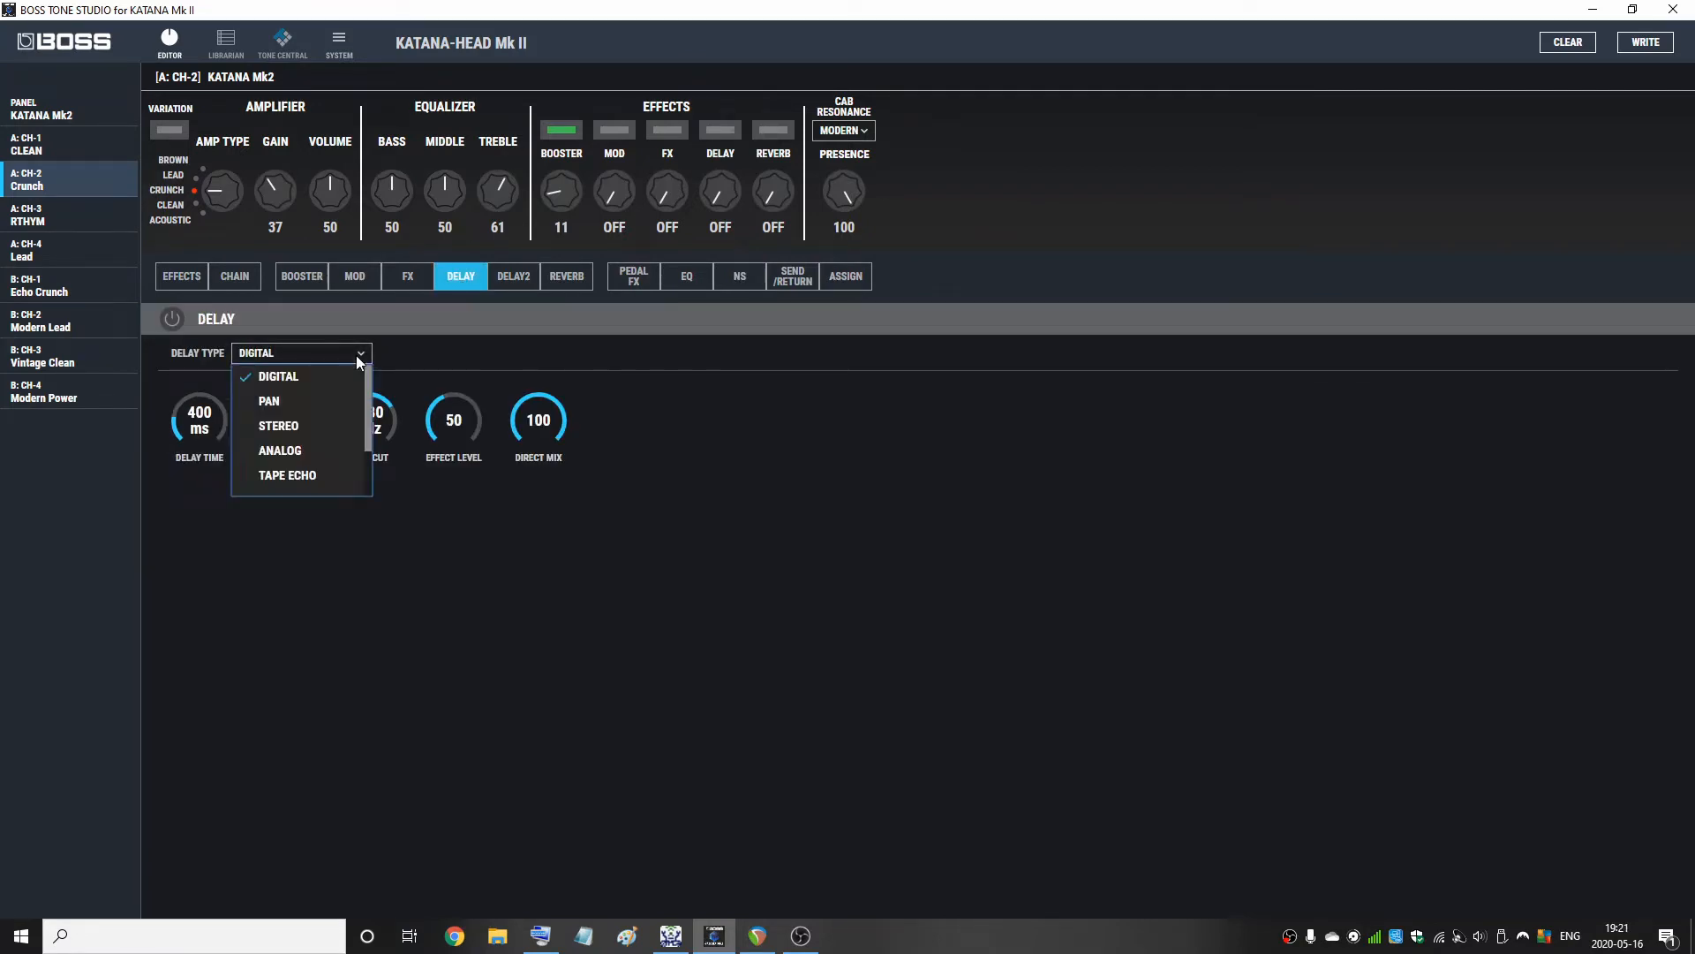
{"action": "left_click", "coordinate": [281, 451]}
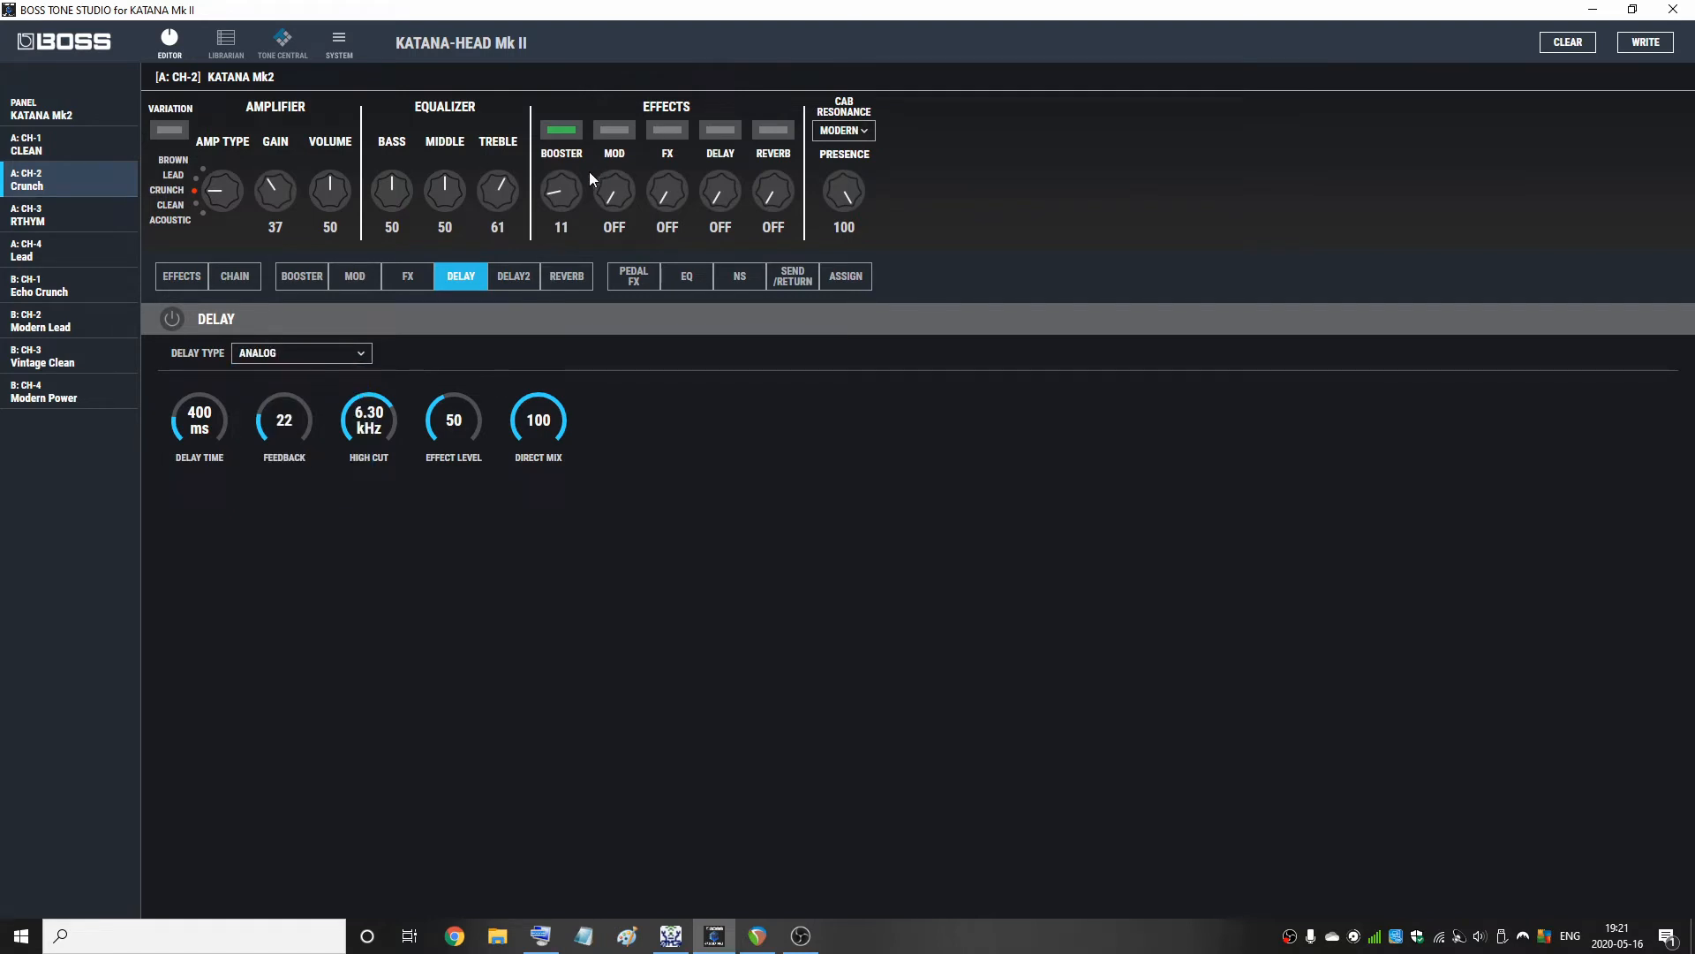
{"action": "left_click", "coordinate": [171, 319]}
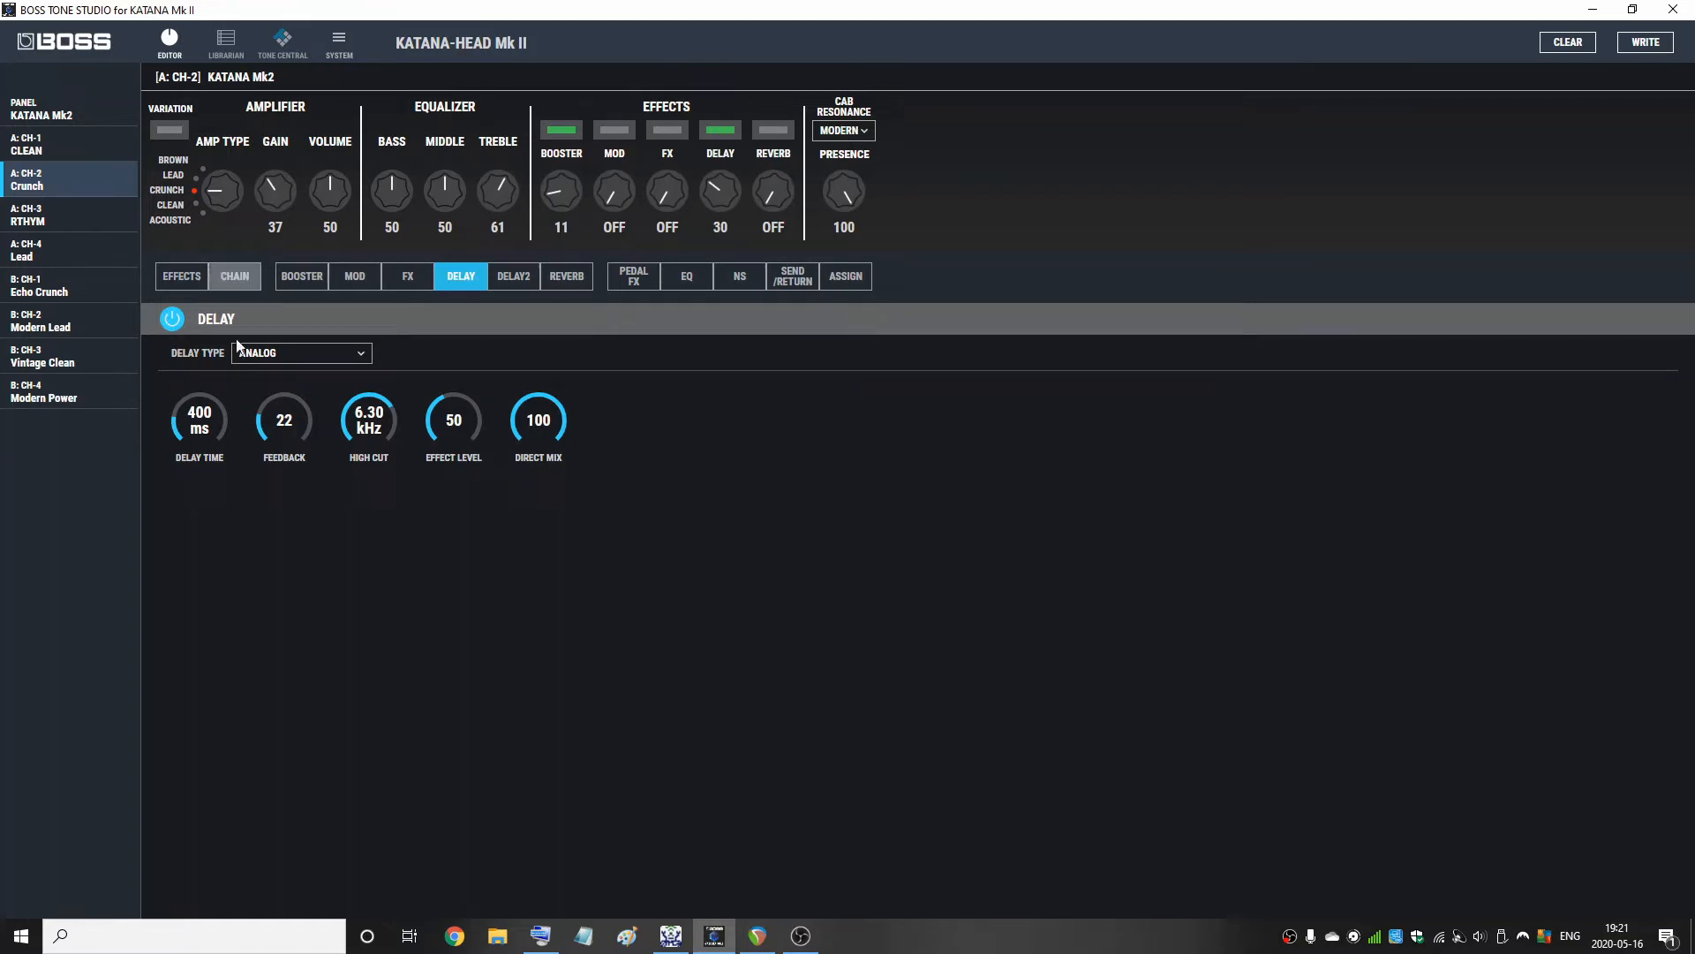
Set the delay time to exactly 500 ms
{"action": "double_click", "coordinate": [199, 425]}
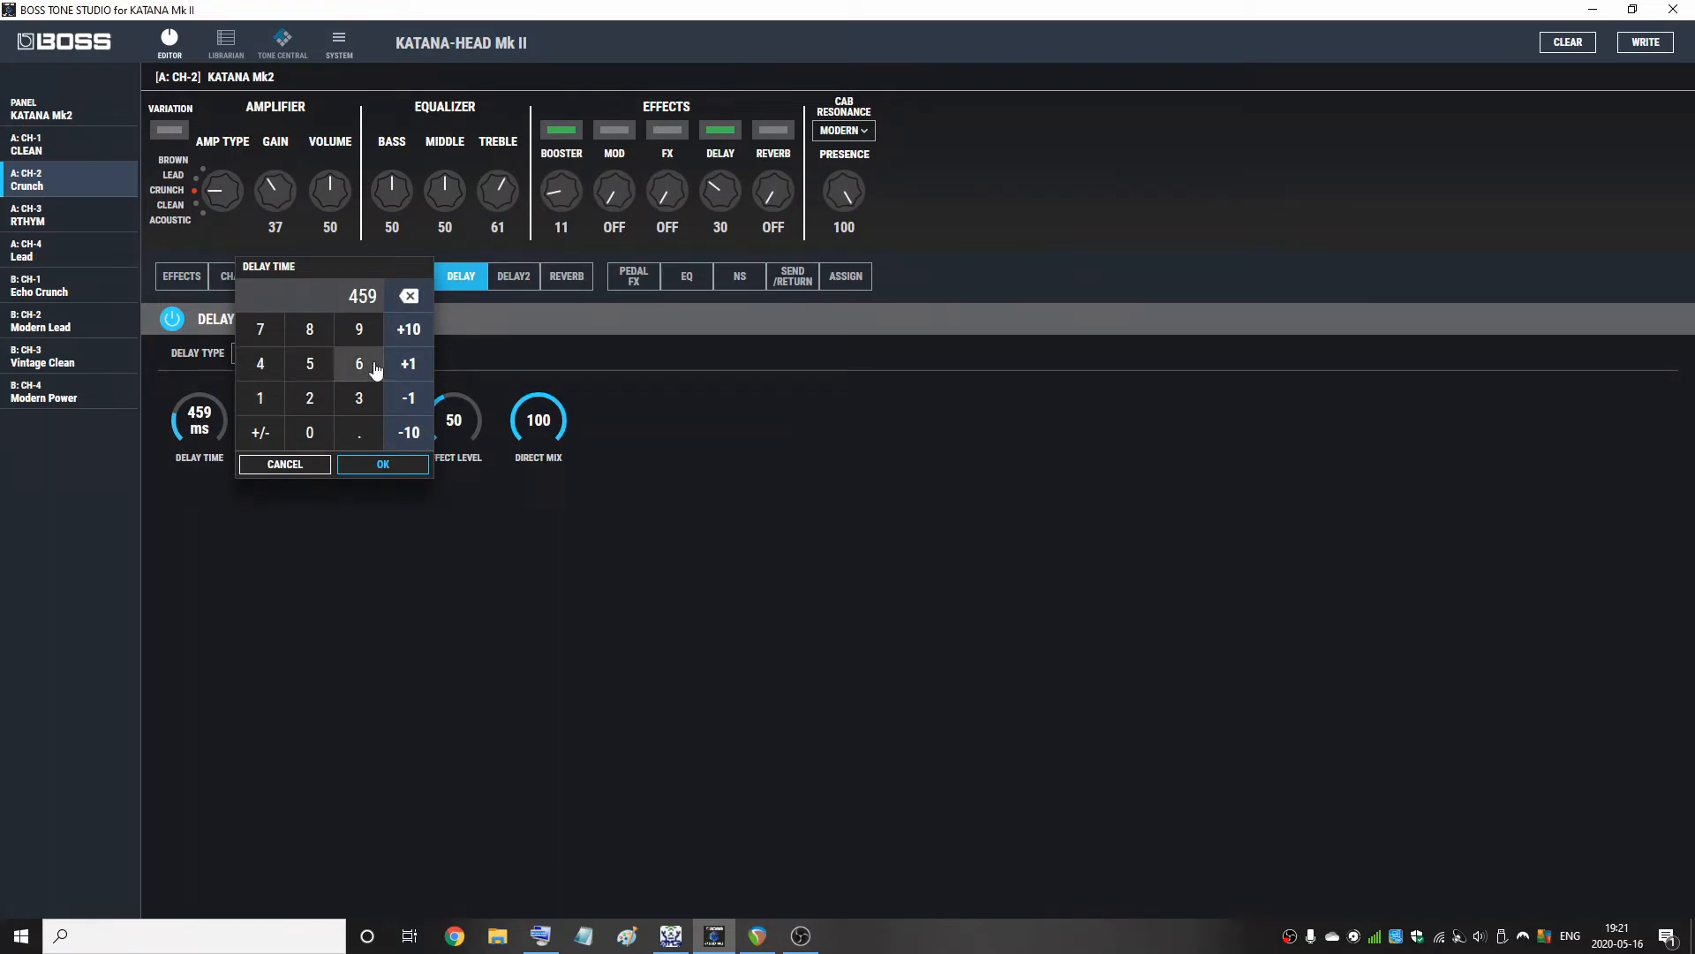
{"action": "left_click", "coordinate": [407, 304]}
{"action": "left_click", "coordinate": [407, 304]}
{"action": "left_click", "coordinate": [407, 303]}
{"action": "left_click", "coordinate": [309, 363]}
{"action": "left_click", "coordinate": [307, 433]}
{"action": "left_click", "coordinate": [306, 433]}
{"action": "left_click", "coordinate": [363, 466]}
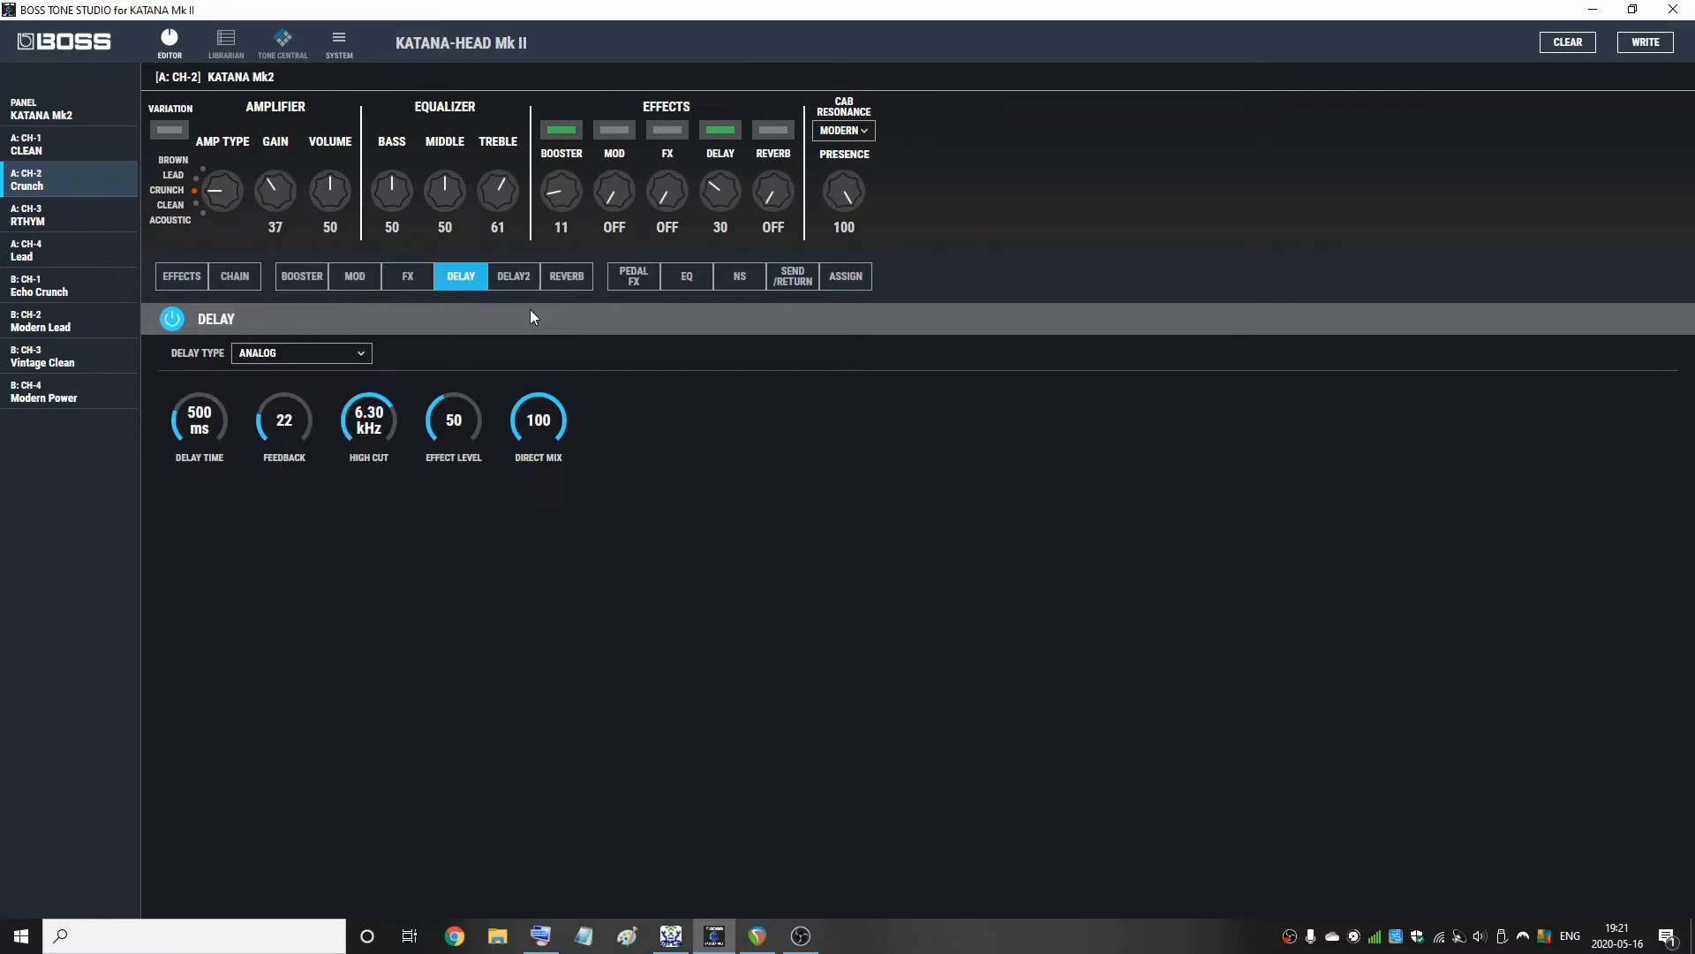
Lower the delay's high cut to 1.25 kHz and set its effect level to 55
{"action": "left_click_drag", "start_coordinate": [372, 420], "coordinate": [372, 442]}
{"action": "scroll", "coordinate": [477, 427], "scroll_direction": "up", "scroll_amount": 4}
{"action": "scroll", "coordinate": [395, 416], "scroll_direction": "down", "scroll_amount": 4}
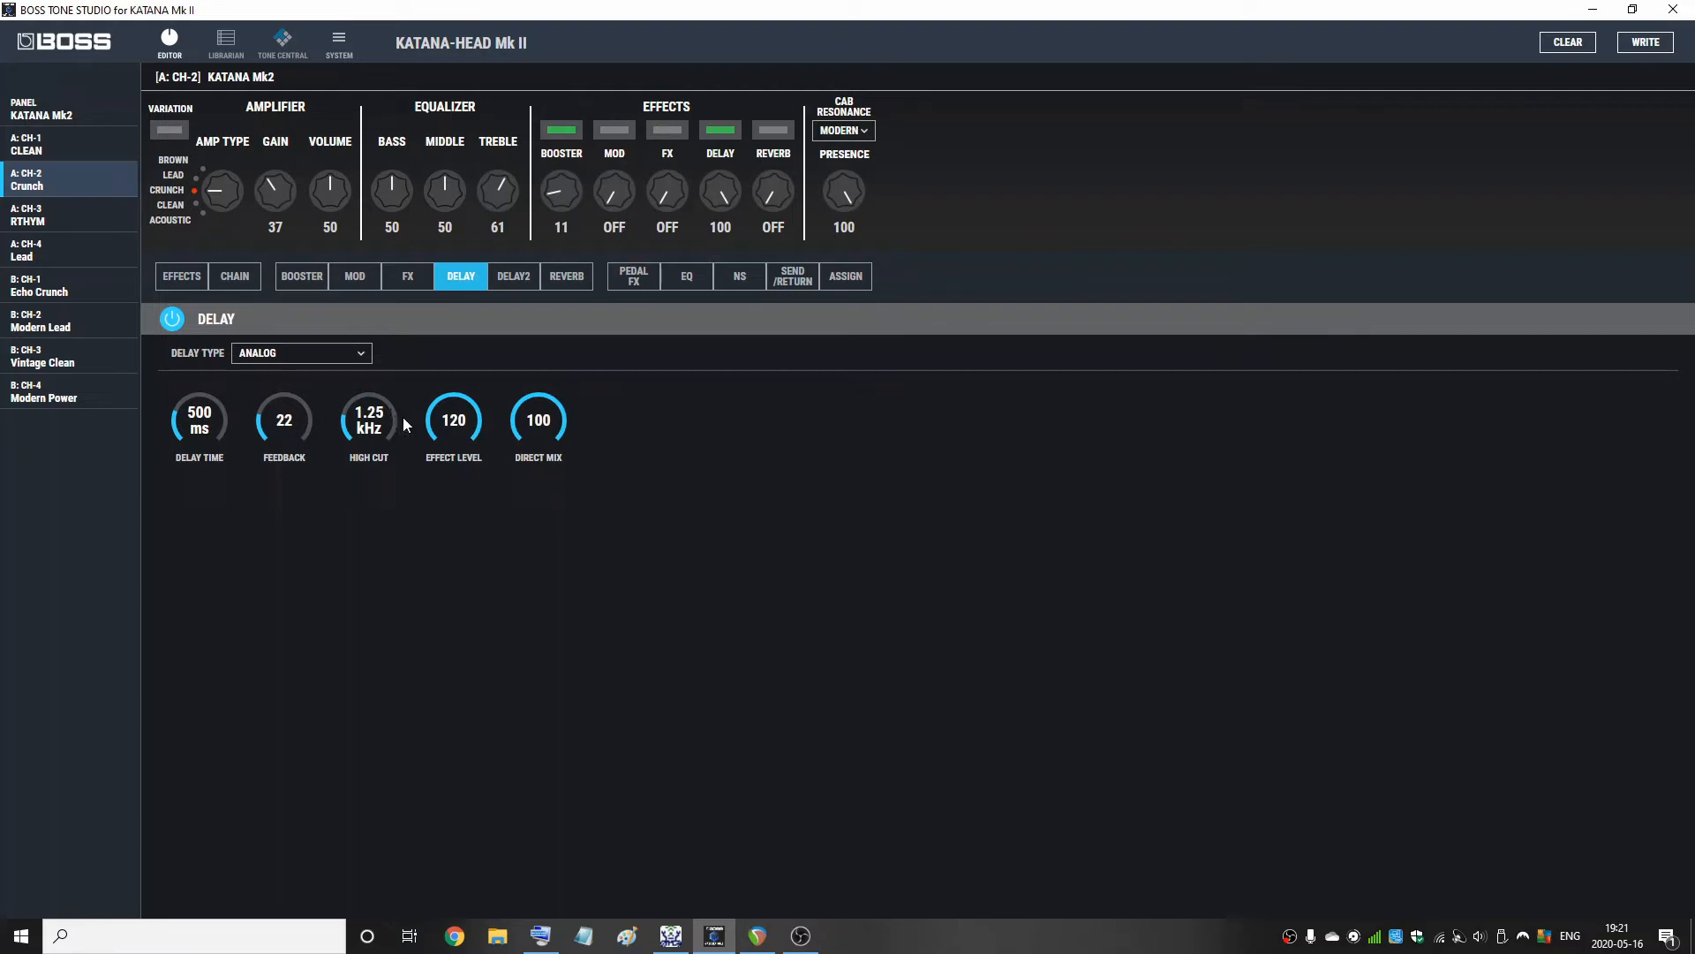
{"action": "scroll", "coordinate": [460, 421], "scroll_direction": "down", "scroll_amount": 2}
{"action": "left_click_drag", "start_coordinate": [478, 420], "coordinate": [479, 430]}
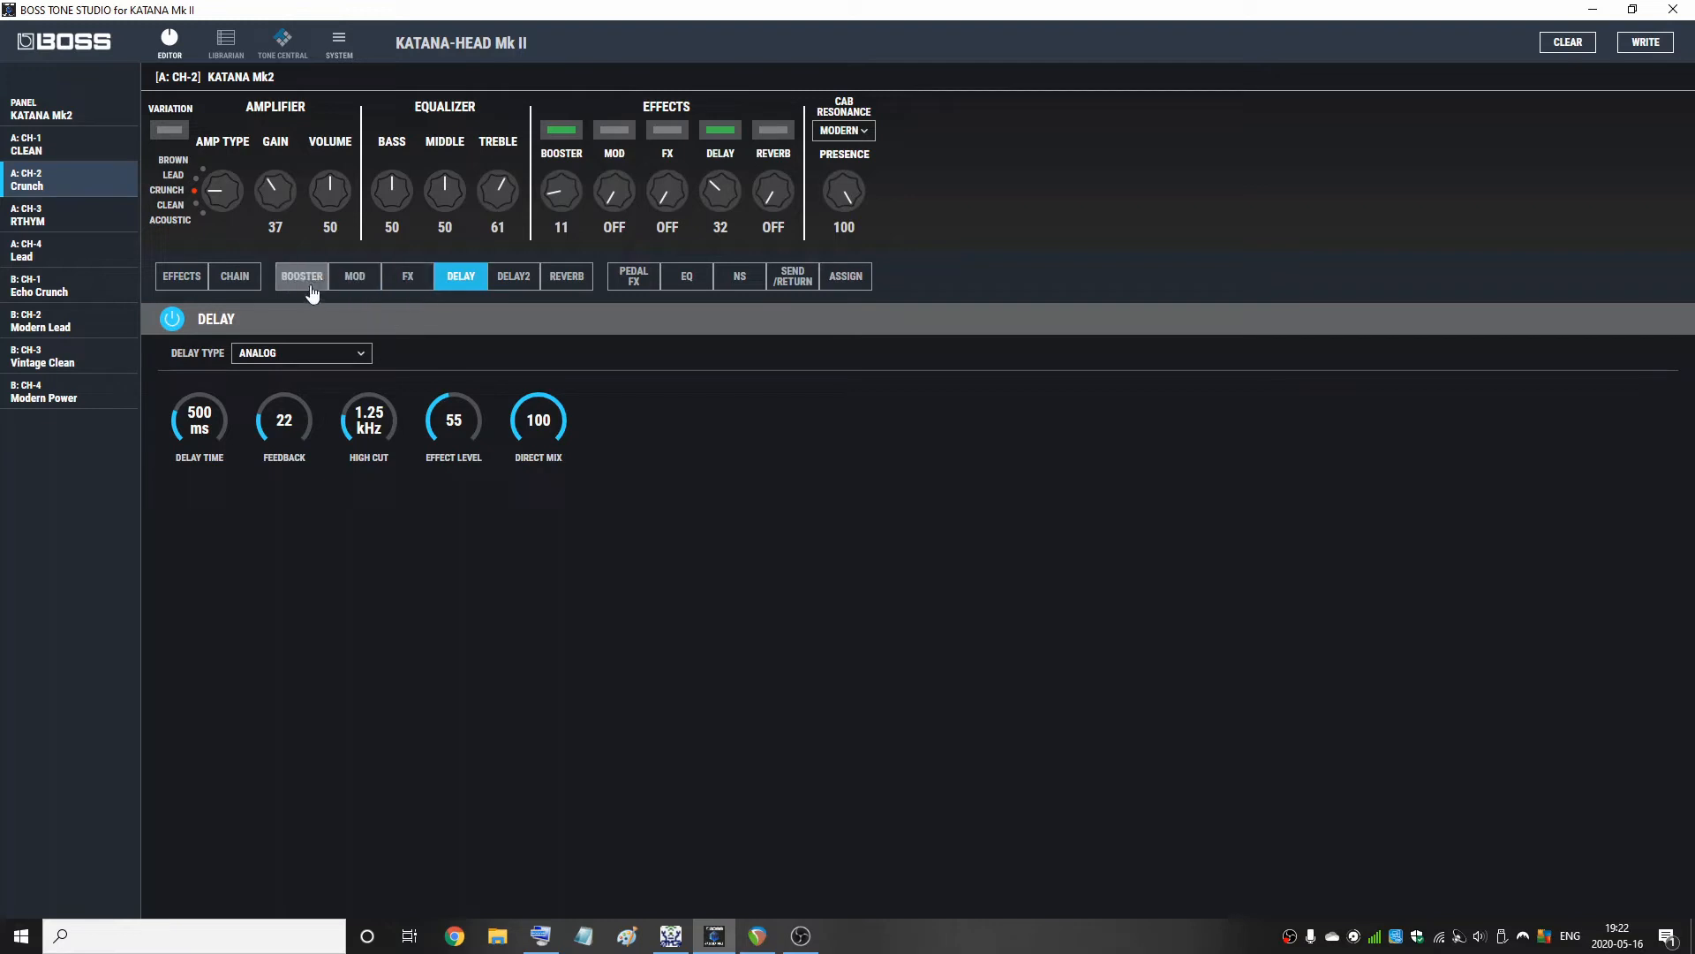
Turn on the MOD effect, try the FLANGER type and settle on FLANGER 117E
{"action": "left_click", "coordinate": [362, 281]}
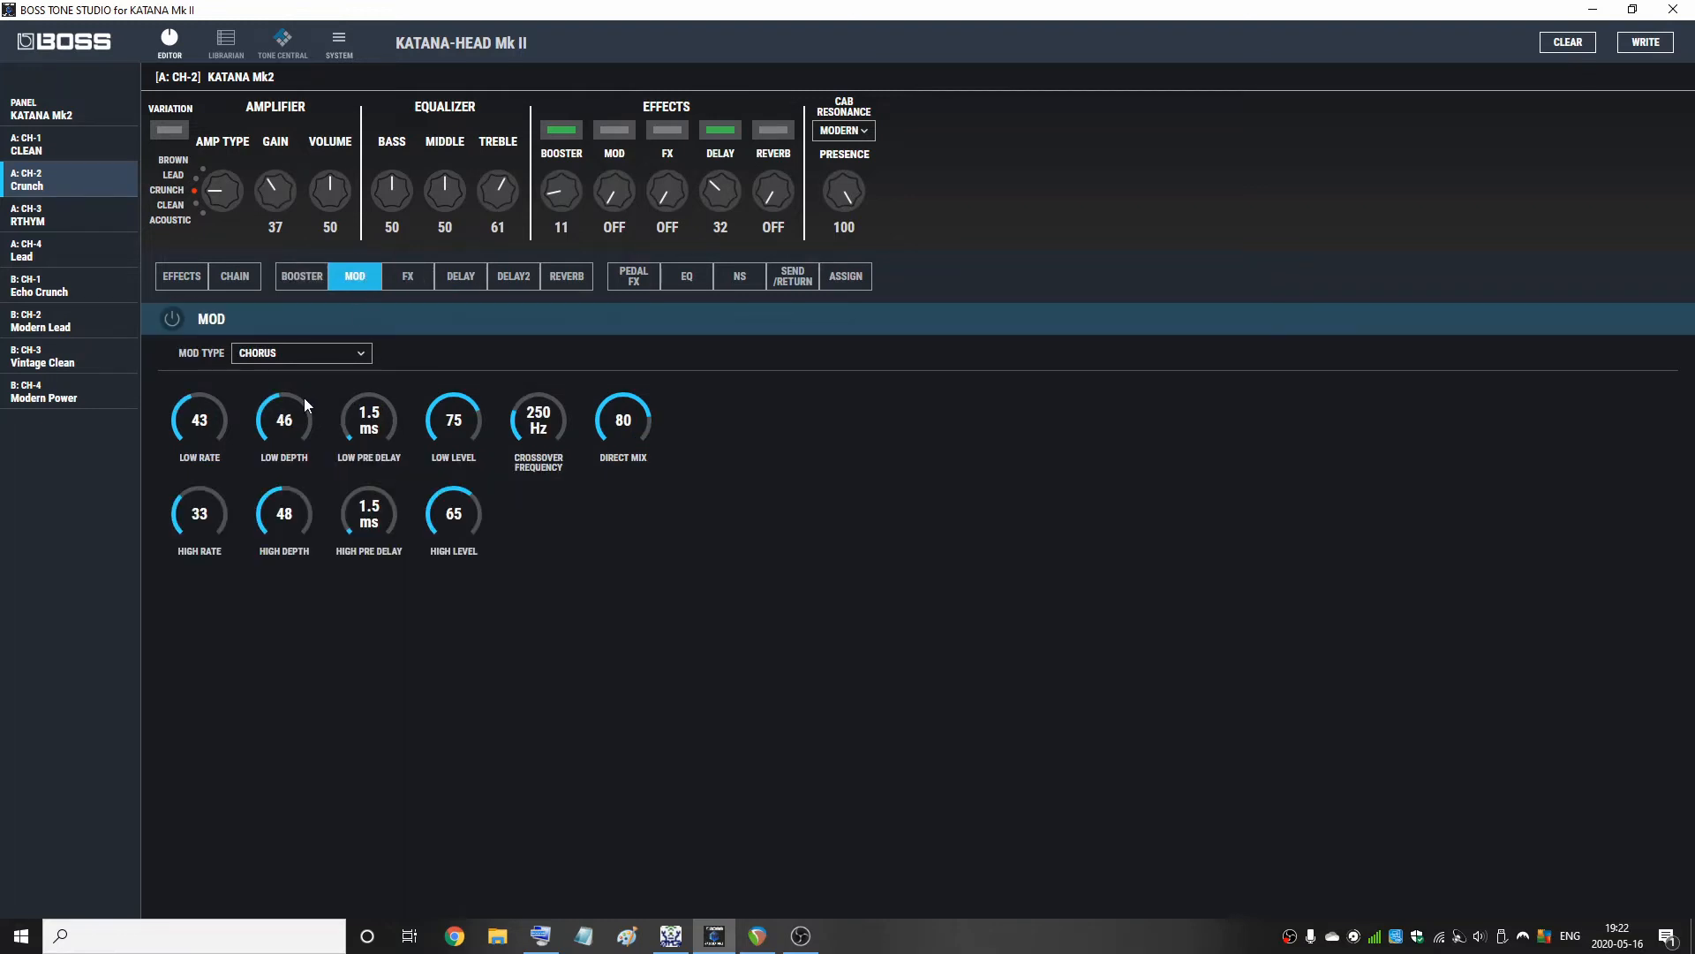
{"action": "left_click", "coordinate": [172, 321]}
{"action": "left_click", "coordinate": [319, 351]}
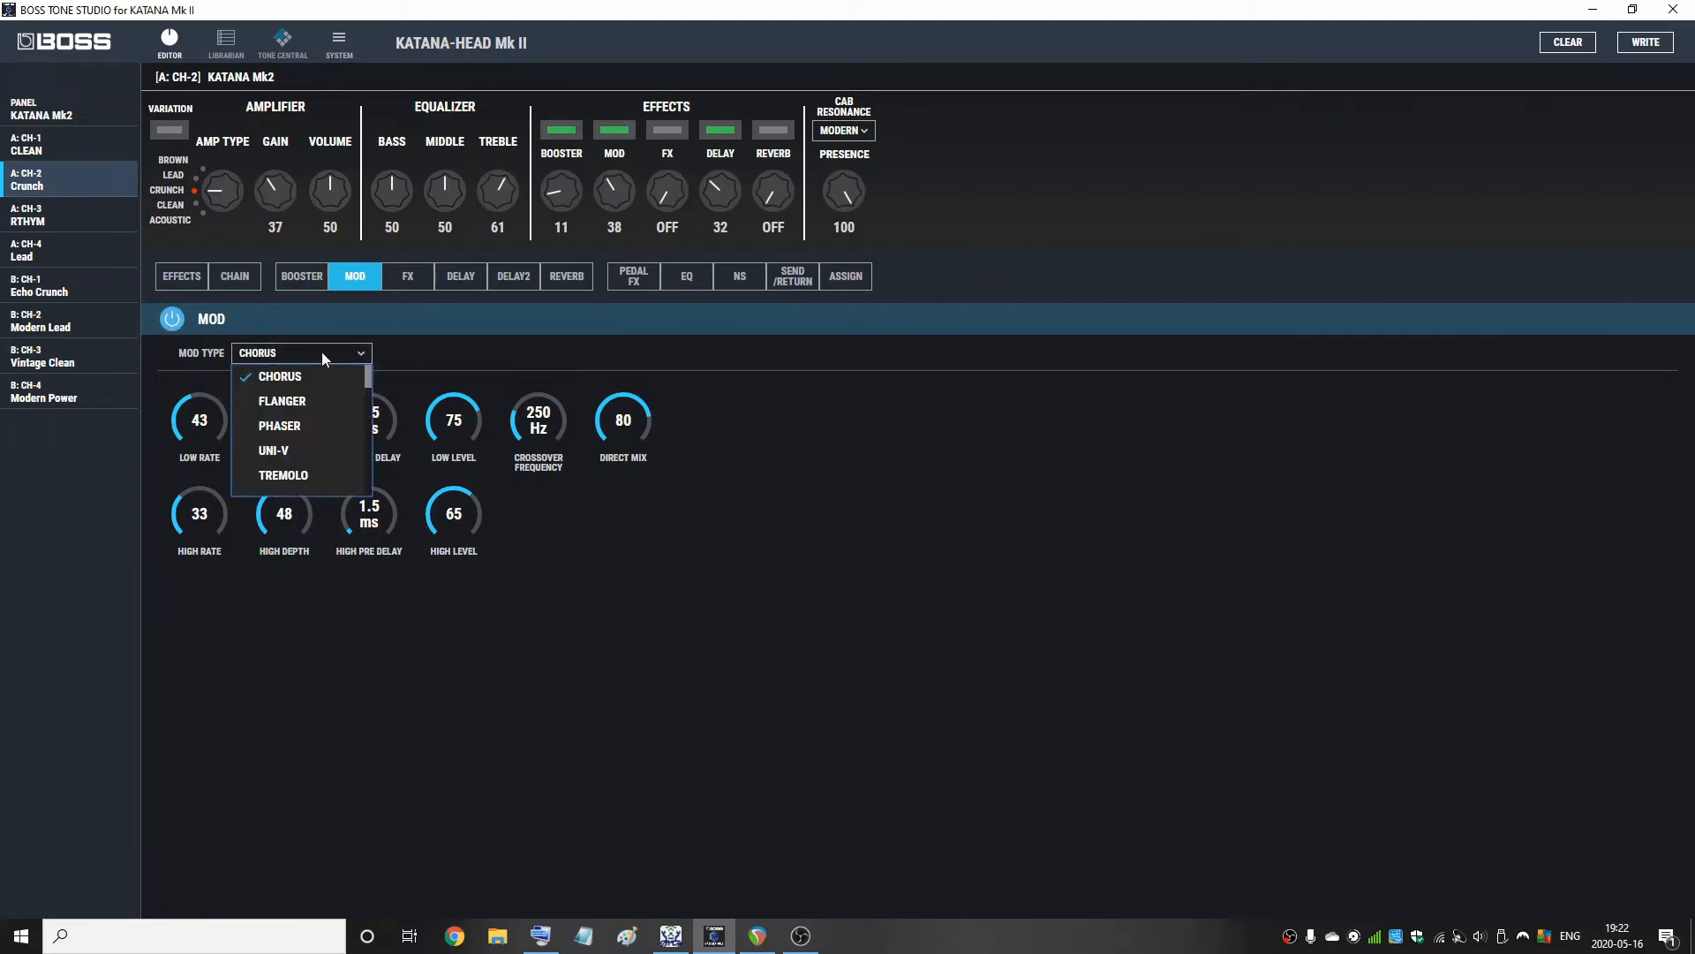
{"action": "left_click", "coordinate": [294, 401]}
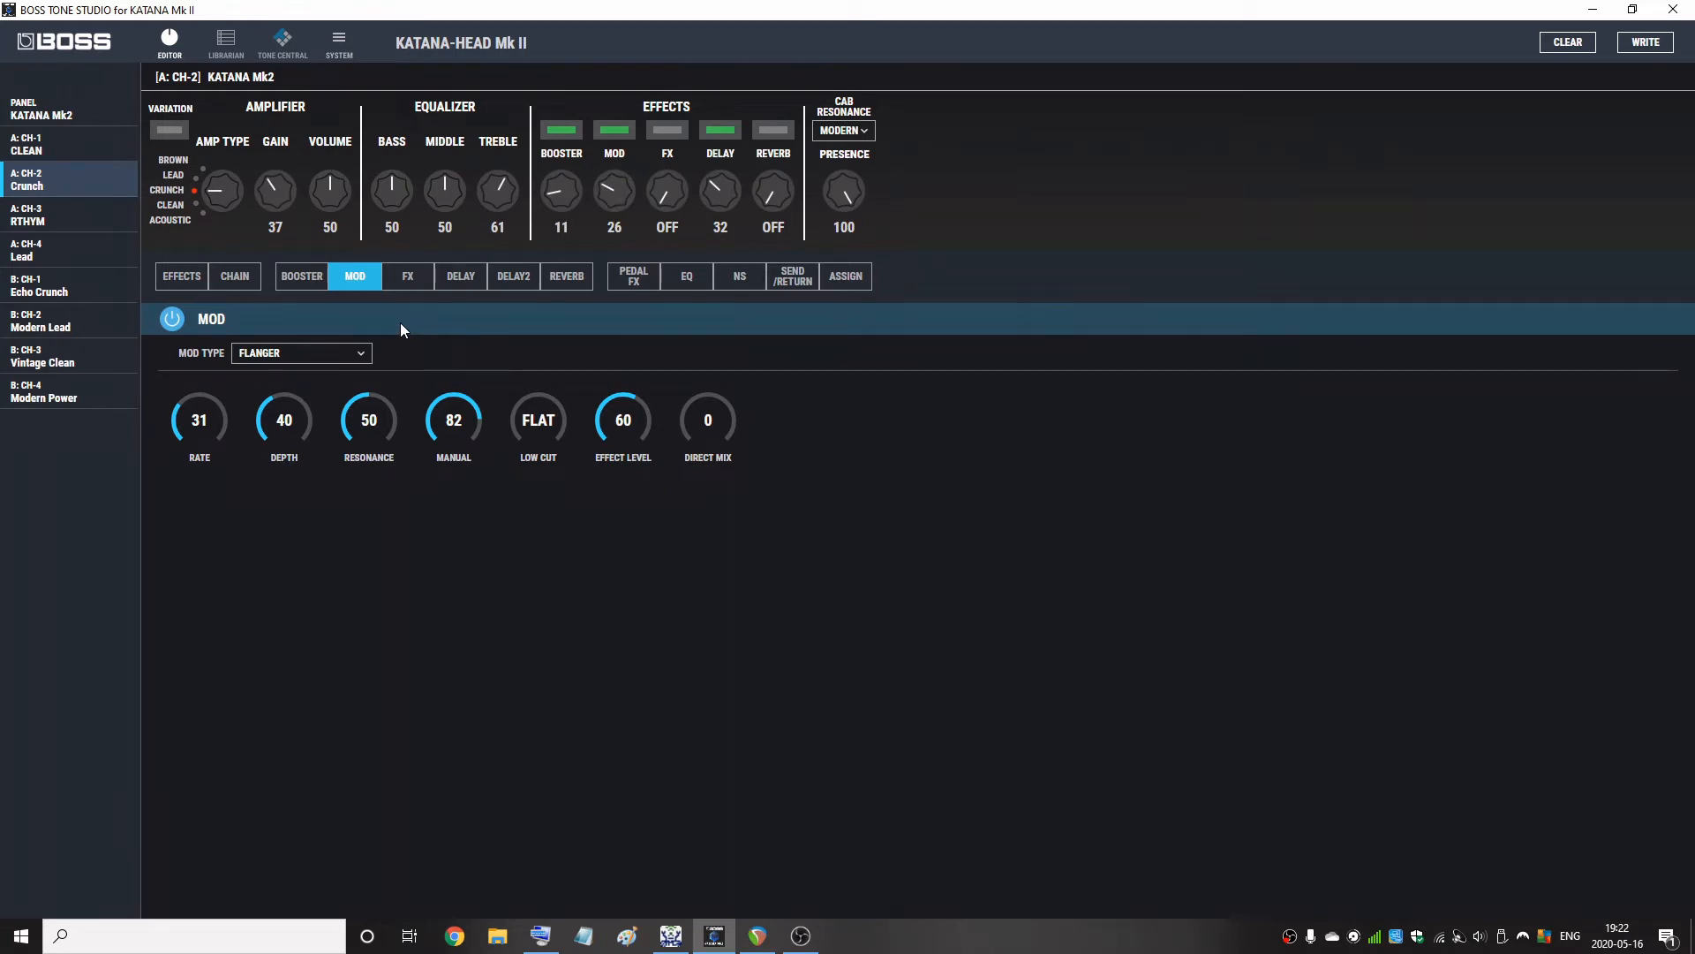
{"action": "left_click", "coordinate": [326, 354]}
{"action": "scroll", "coordinate": [320, 389], "scroll_direction": "down", "scroll_amount": 5}
{"action": "left_click", "coordinate": [299, 433]}
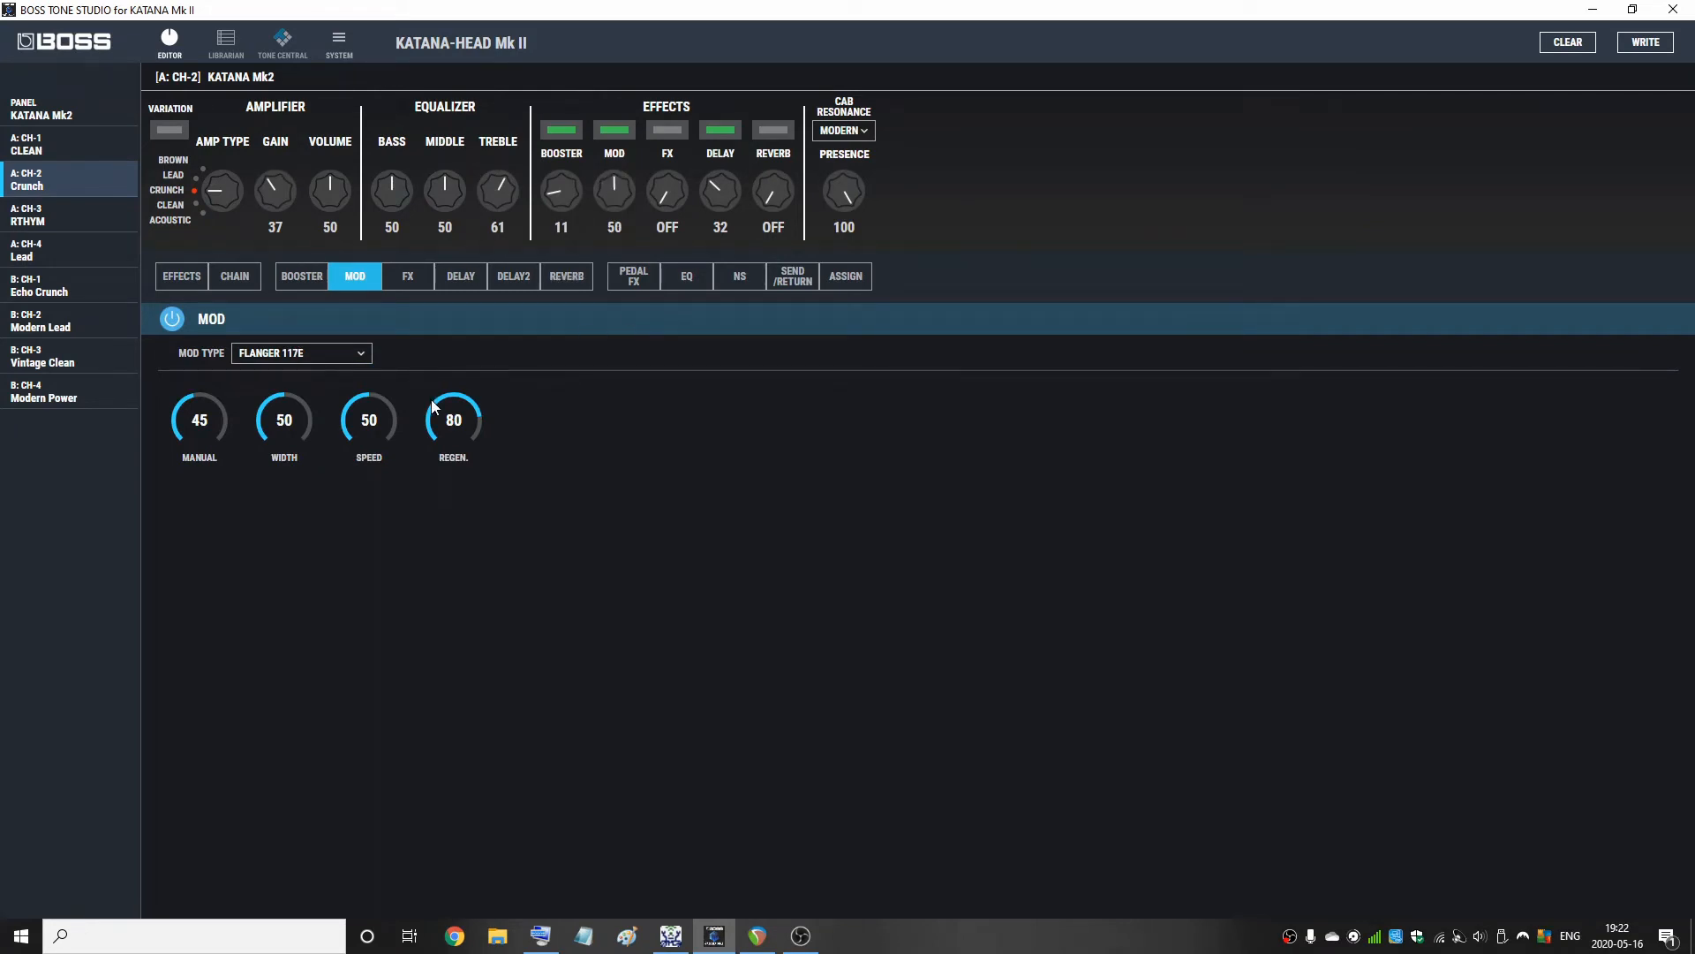
Set the FLANGER 117E regen and manual to 50 each
{"action": "scroll", "coordinate": [443, 405], "scroll_direction": "down", "scroll_amount": 19}
{"action": "scroll", "coordinate": [446, 412], "scroll_direction": "down", "scroll_amount": 9}
{"action": "scroll", "coordinate": [446, 413], "scroll_direction": "down", "scroll_amount": 2}
{"action": "scroll", "coordinate": [196, 419], "scroll_direction": "down", "scroll_amount": 11}
{"action": "left_click_drag", "start_coordinate": [175, 409], "coordinate": [175, 454]}
{"action": "left_click_drag", "start_coordinate": [176, 416], "coordinate": [177, 403]}
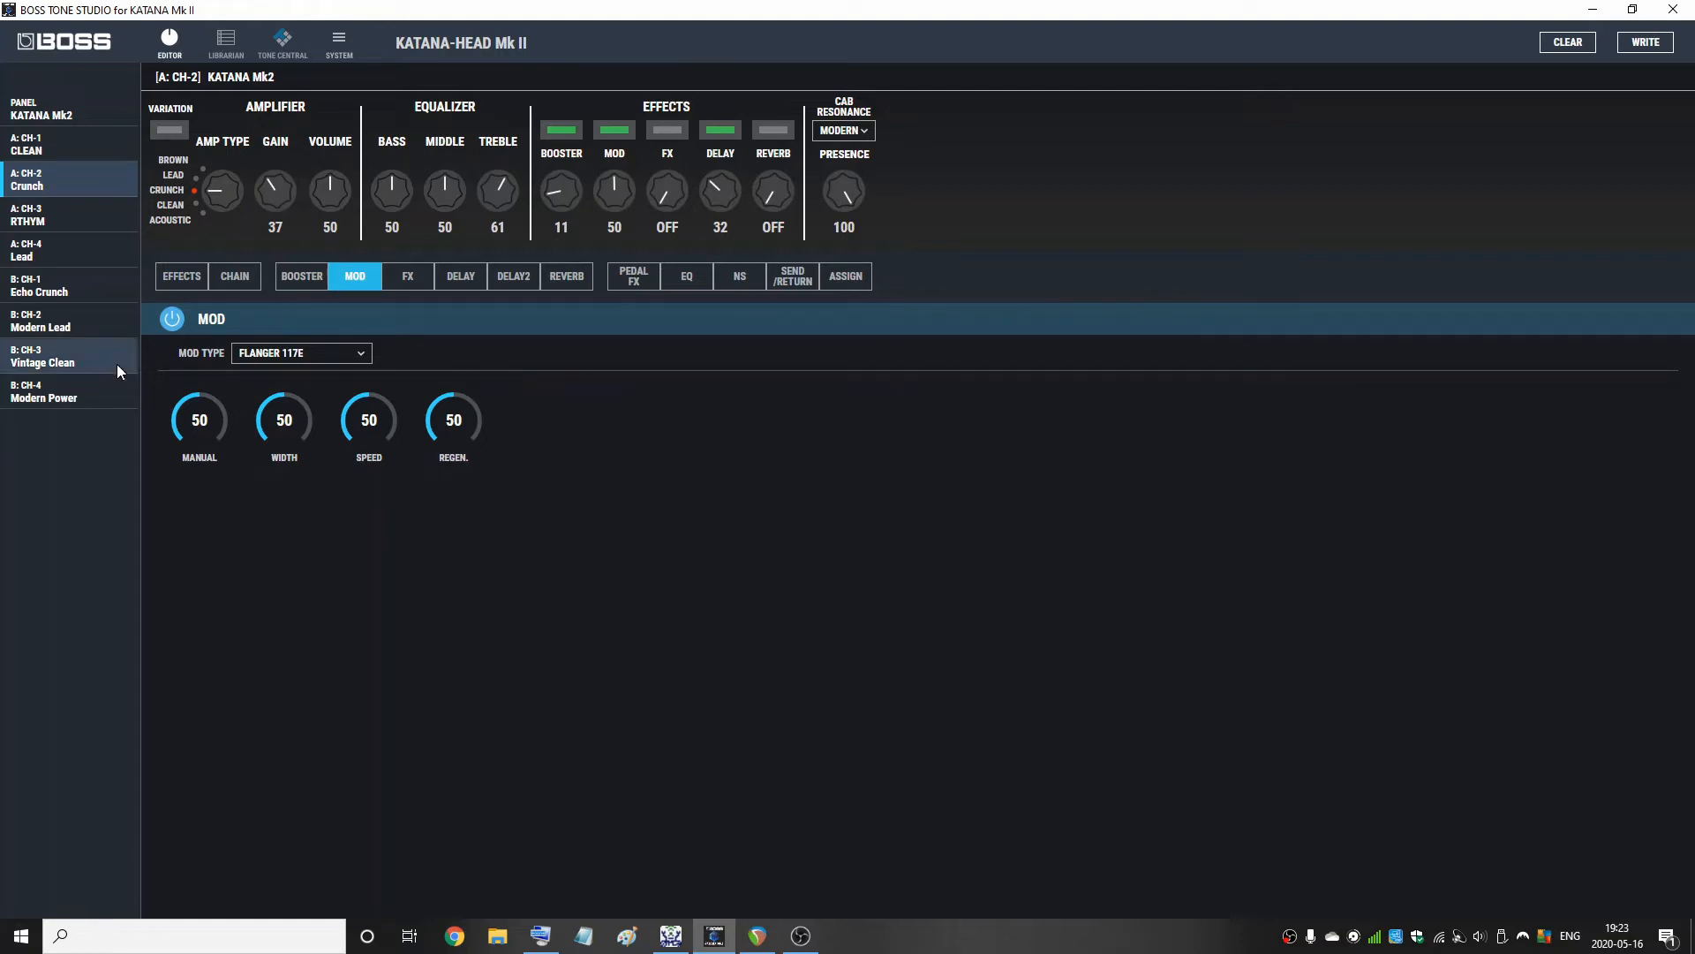
Reduce the FLANGER 117E width to 36 and keep adjusting it by ear
{"action": "left_click_drag", "start_coordinate": [266, 414], "coordinate": [266, 416]}
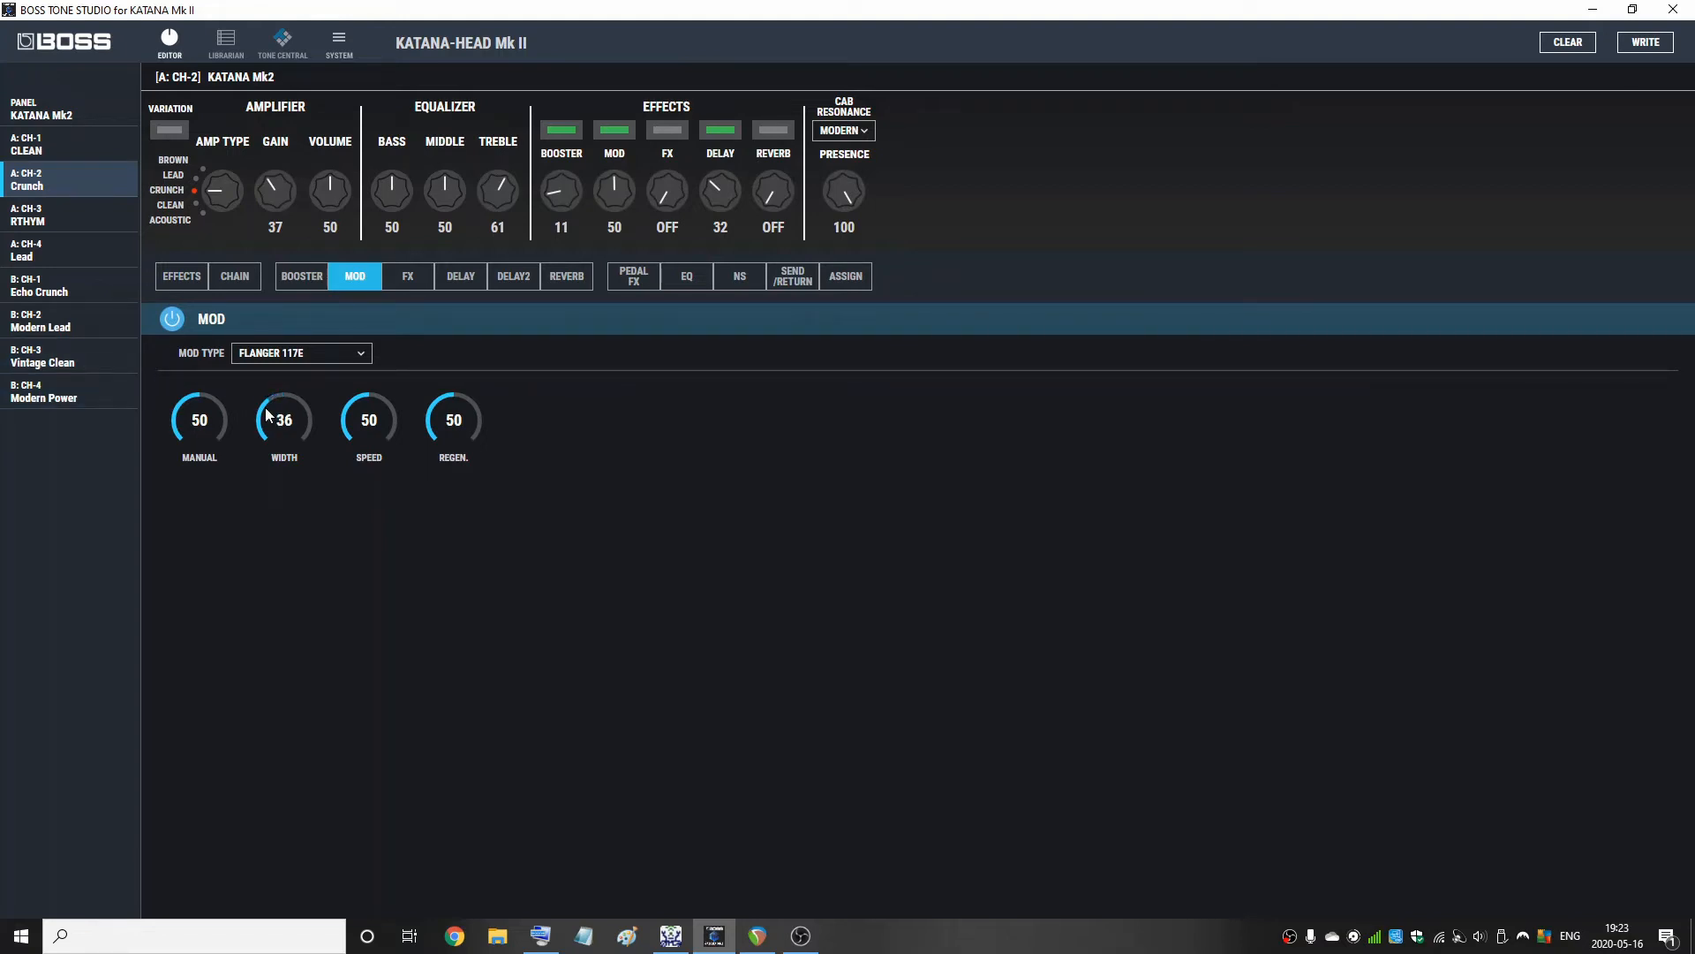
{"action": "scroll", "coordinate": [265, 406], "scroll_direction": "down", "scroll_amount": 6}
{"action": "scroll", "coordinate": [282, 419], "scroll_direction": "up", "scroll_amount": 1}
{"action": "left_click_drag", "start_coordinate": [272, 396], "coordinate": [267, 417]}
Fine-tune the FLANGER 117E manual, speed and width
{"action": "left_click_drag", "start_coordinate": [202, 399], "coordinate": [216, 356]}
{"action": "left_click_drag", "start_coordinate": [204, 402], "coordinate": [206, 418]}
{"action": "scroll", "coordinate": [375, 403], "scroll_direction": "up", "scroll_amount": 8}
{"action": "left_click_drag", "start_coordinate": [368, 395], "coordinate": [388, 365]}
{"action": "left_click_drag", "start_coordinate": [391, 386], "coordinate": [391, 398]}
{"action": "left_click_drag", "start_coordinate": [263, 424], "coordinate": [265, 416]}
Turn on the TREMOLO FX and raise its level to 100 and its depth to 96
{"action": "left_click", "coordinate": [420, 281]}
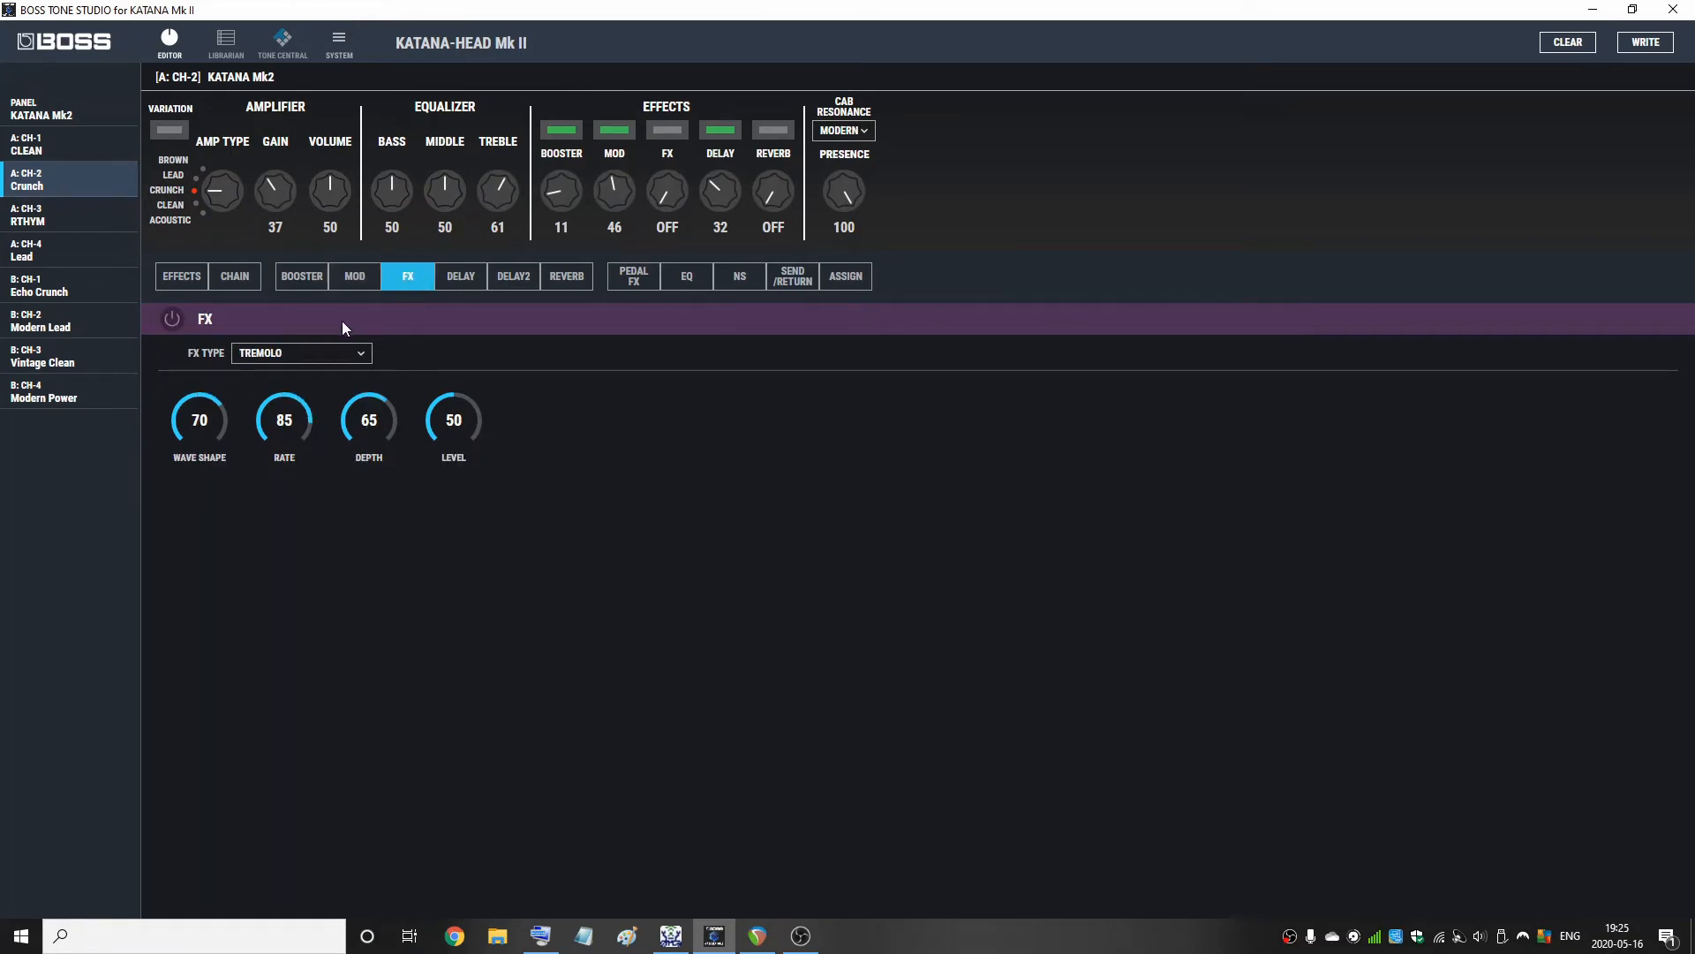
{"action": "left_click", "coordinate": [342, 353]}
{"action": "left_click", "coordinate": [341, 353]}
{"action": "left_click", "coordinate": [172, 319]}
{"action": "left_click_drag", "start_coordinate": [452, 420], "coordinate": [492, 350]}
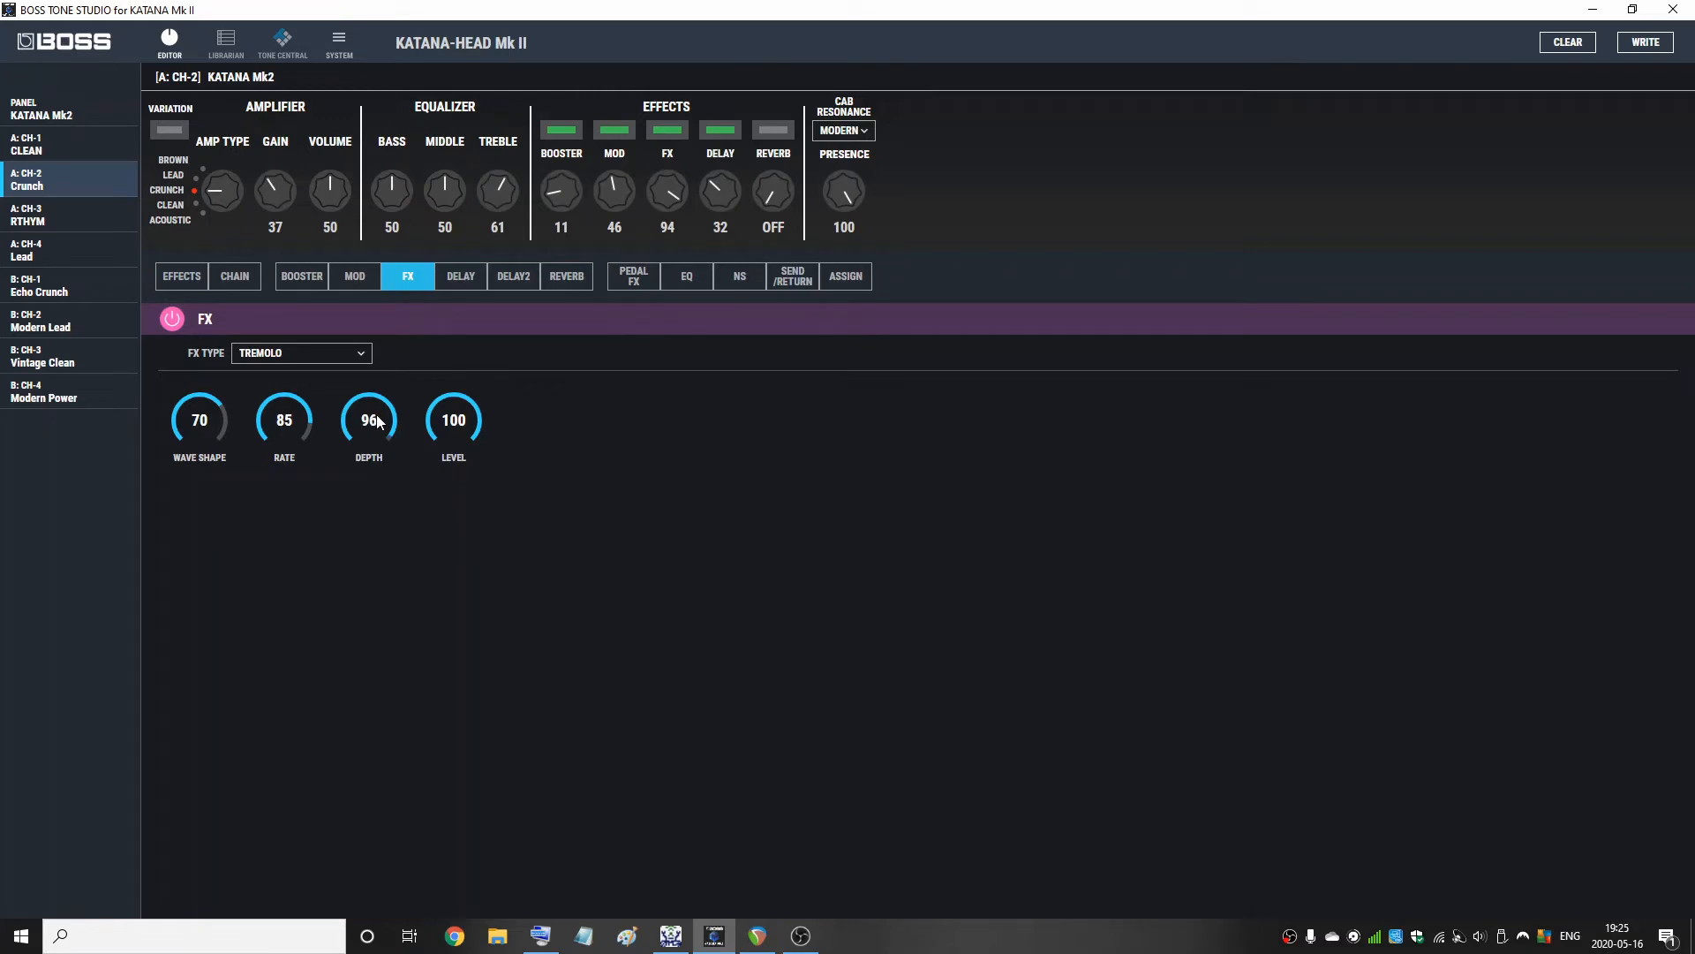
Change the FX type to PHASER, lower its rate to 38 and set its type to 12STAGE
{"action": "left_click", "coordinate": [361, 353]}
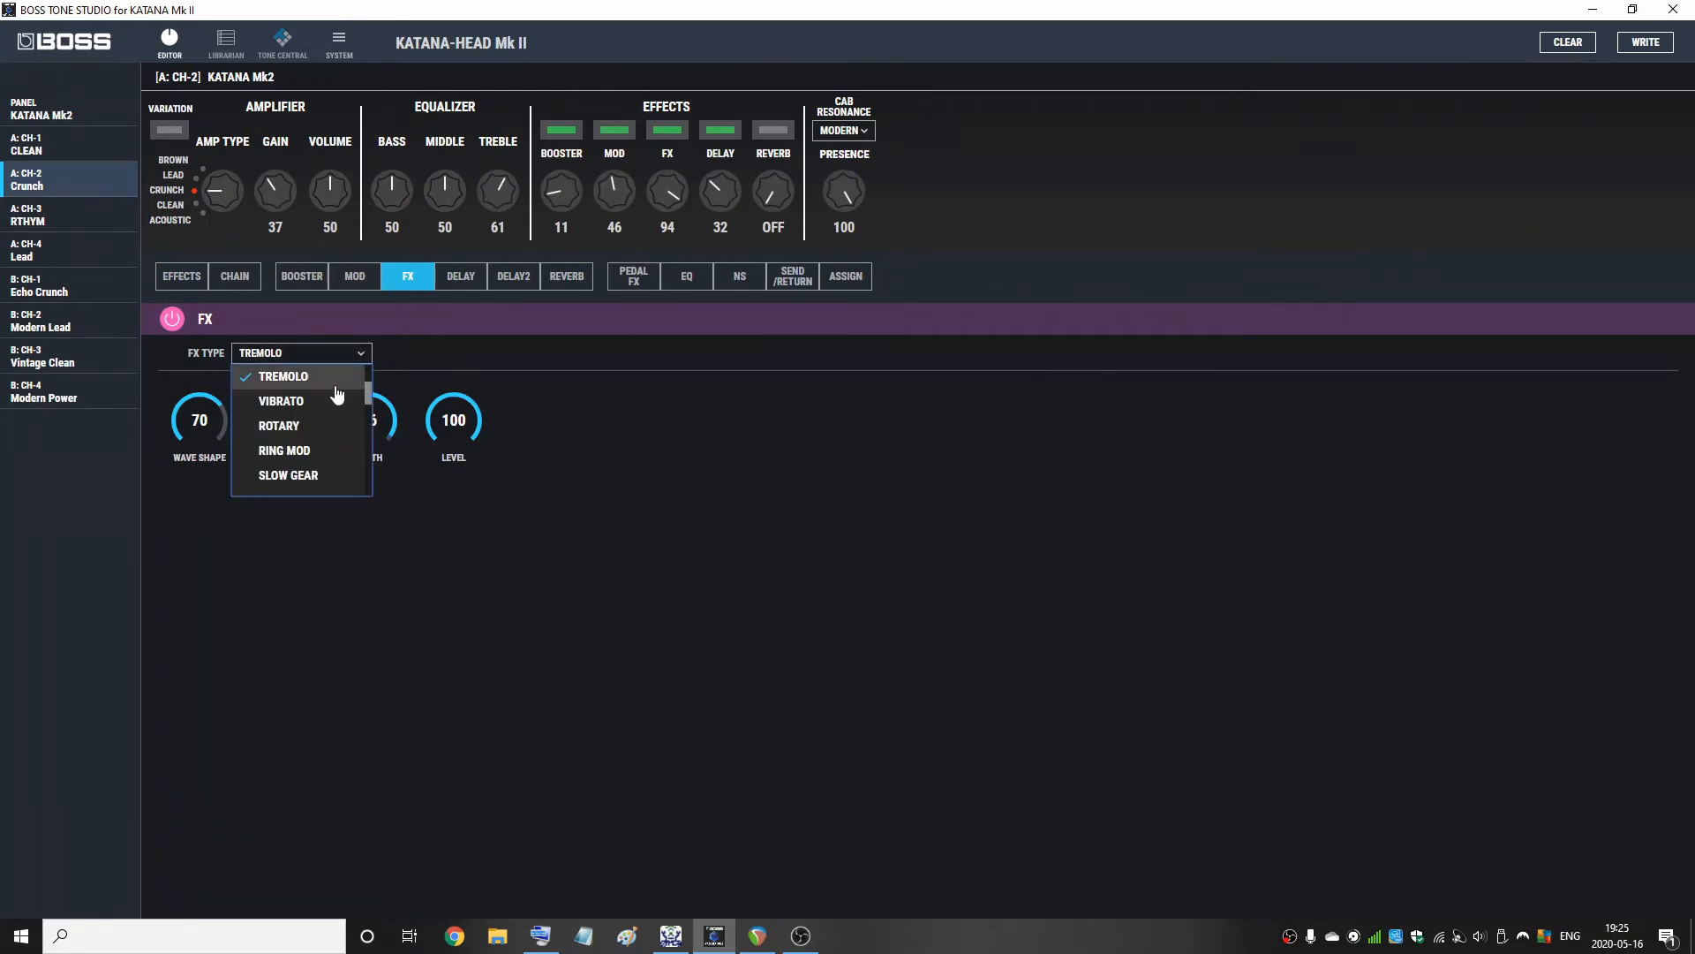
{"action": "scroll", "coordinate": [336, 394], "scroll_direction": "up", "scroll_amount": 2}
{"action": "left_click", "coordinate": [318, 425]}
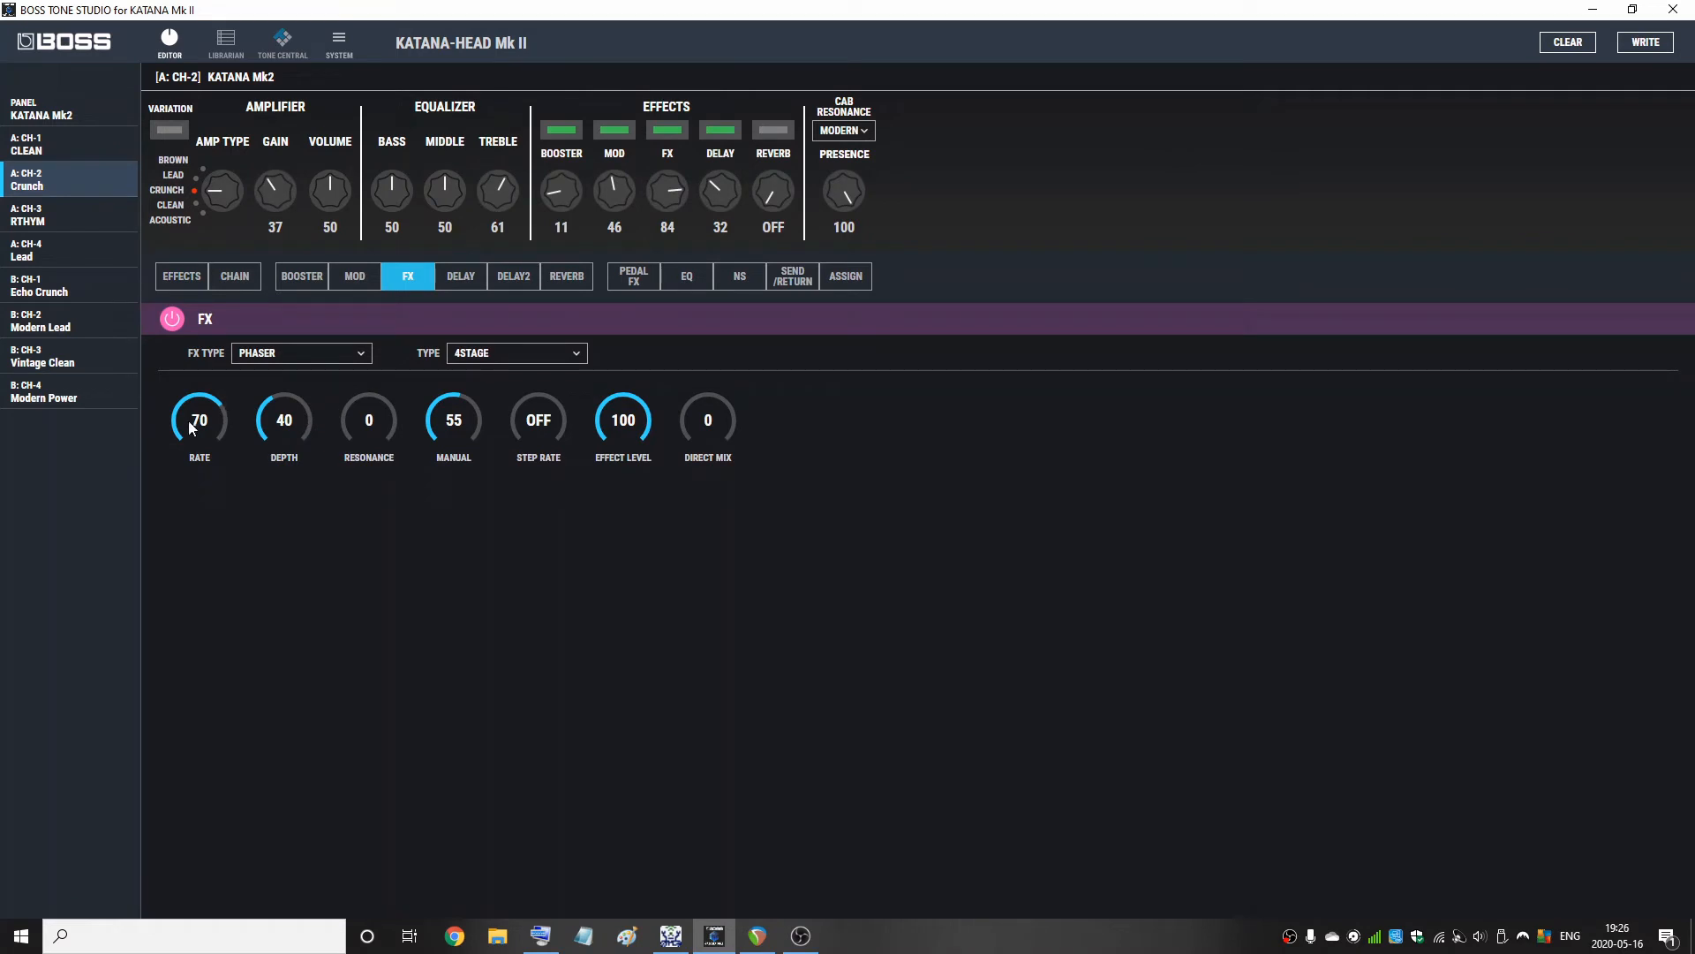
{"action": "scroll", "coordinate": [188, 413], "scroll_direction": "down", "scroll_amount": 14}
{"action": "left_click", "coordinate": [512, 353]}
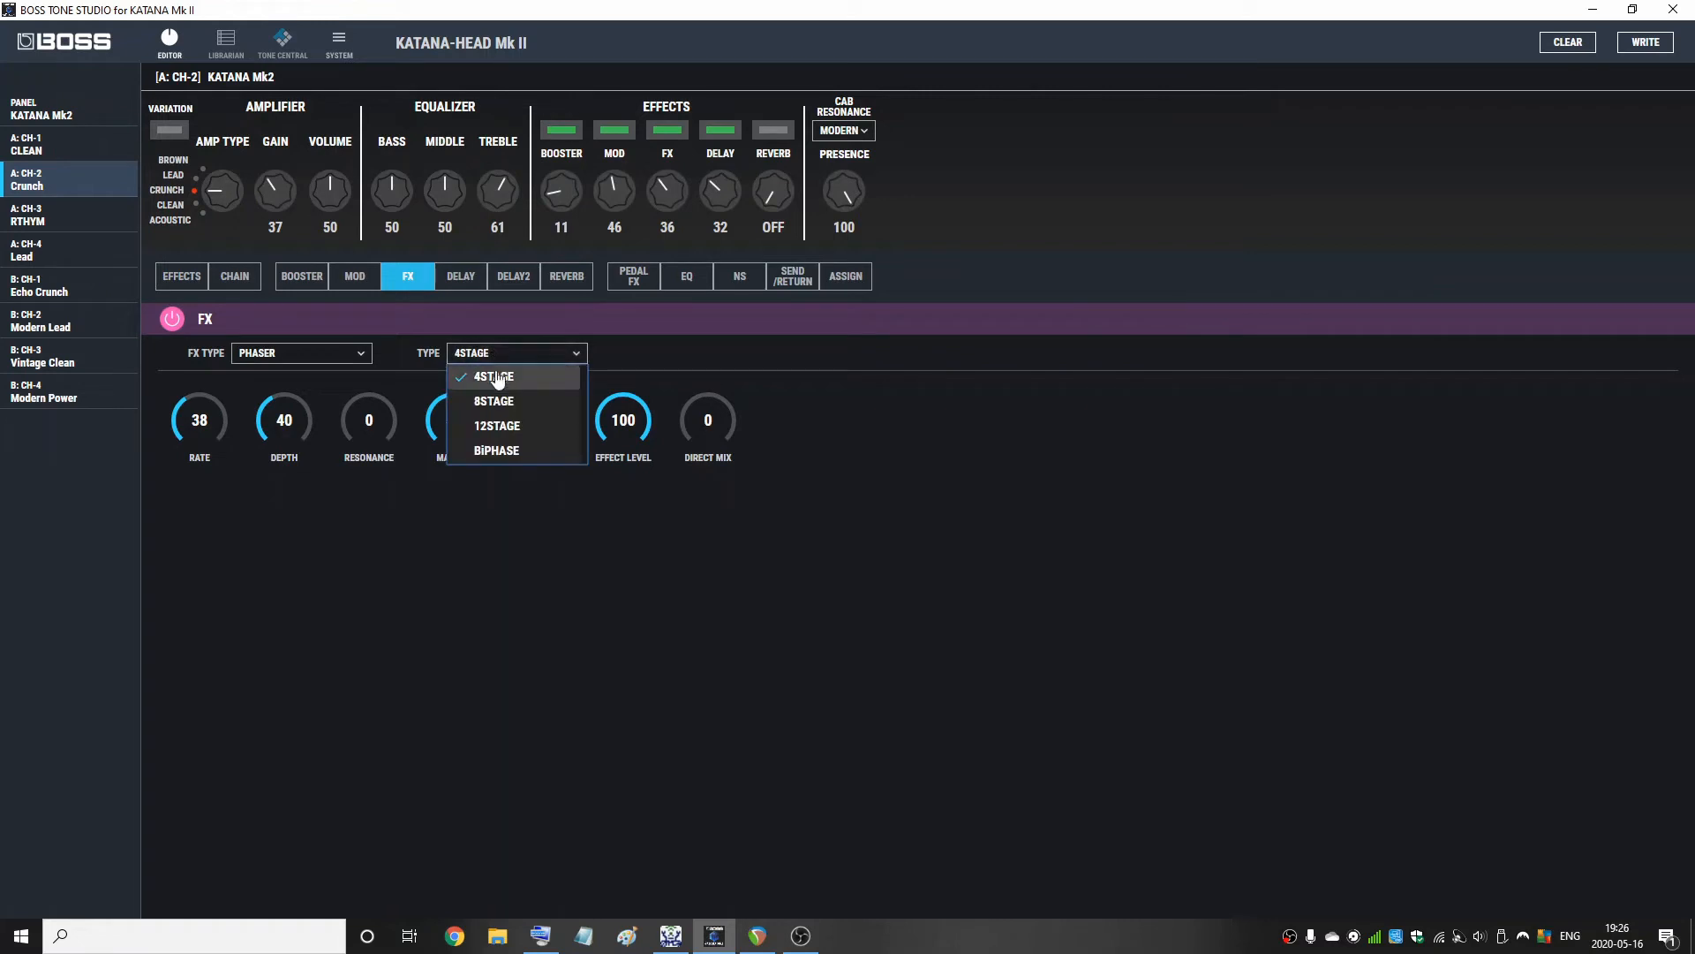
{"action": "left_click", "coordinate": [496, 426]}
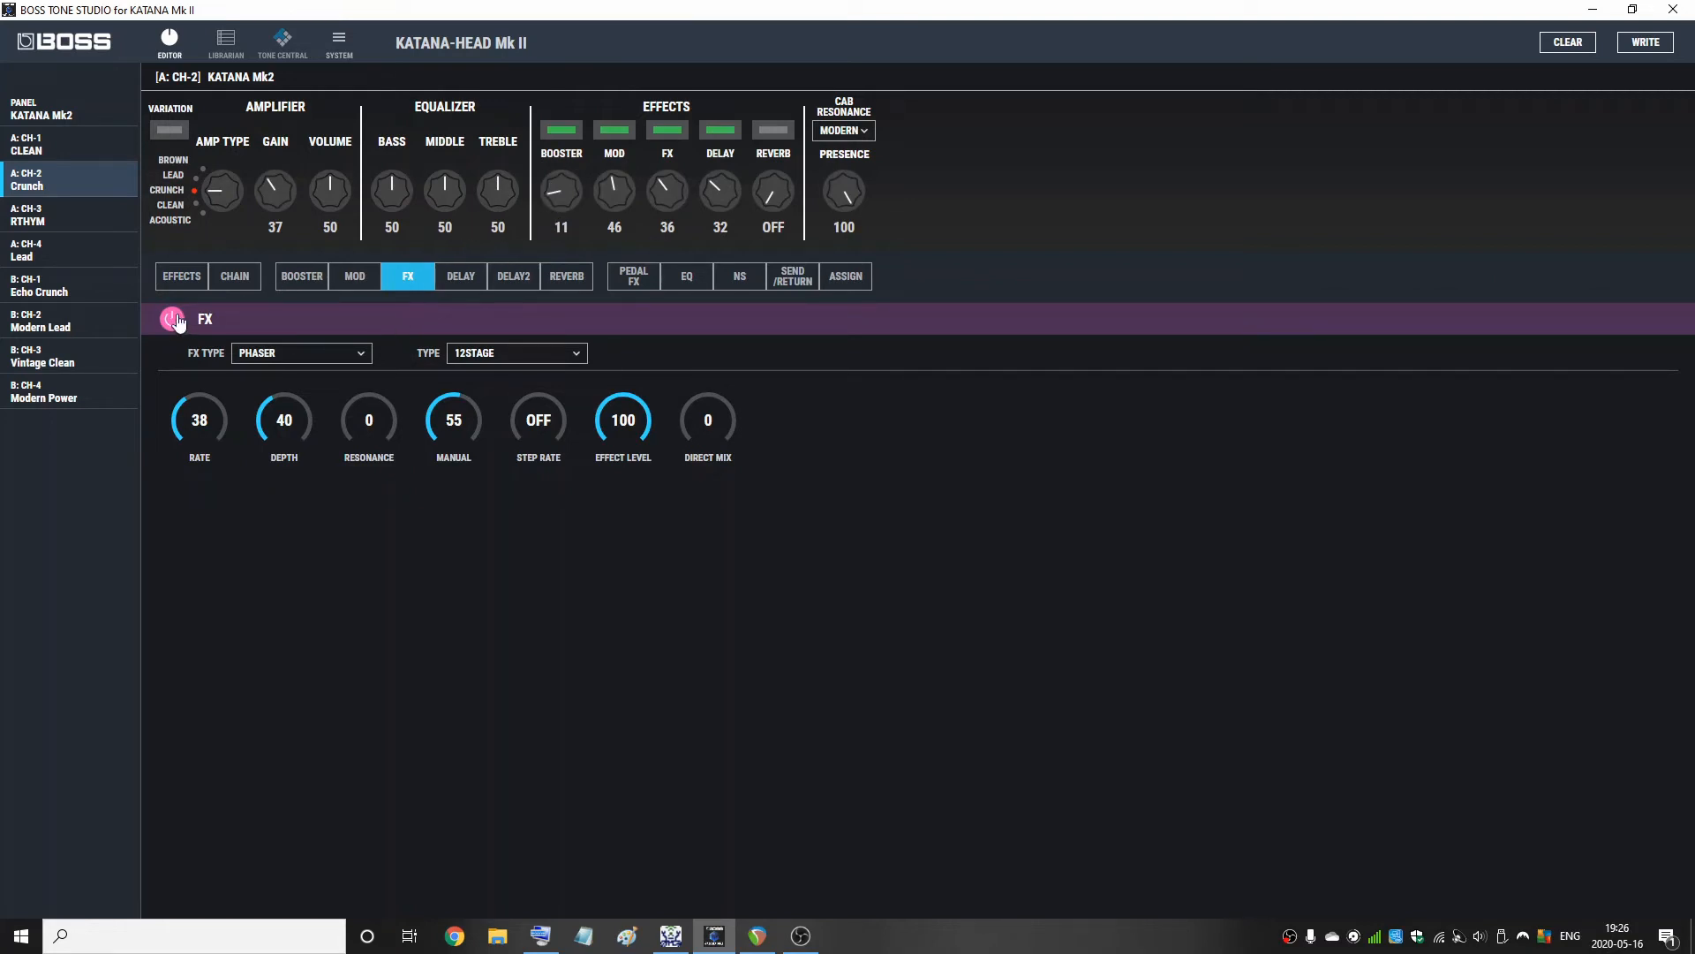
Turn off the FX and MOD effects and set the reverb type to HALL
{"action": "left_click", "coordinate": [354, 274]}
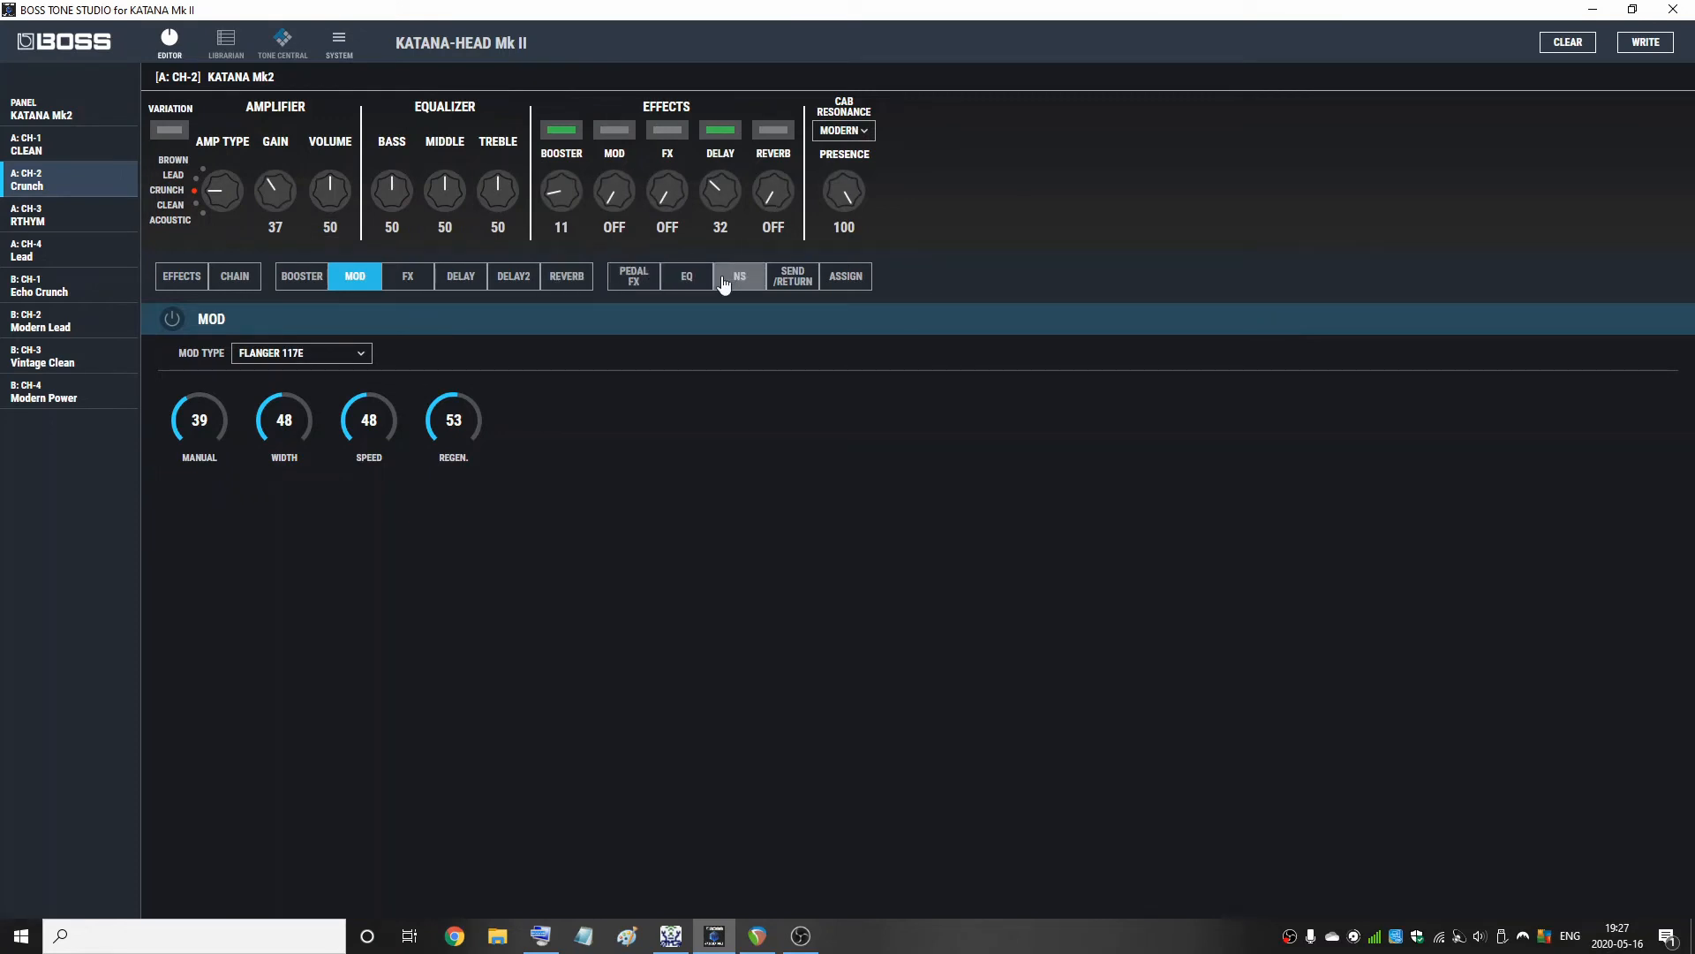
{"action": "left_click", "coordinate": [568, 277]}
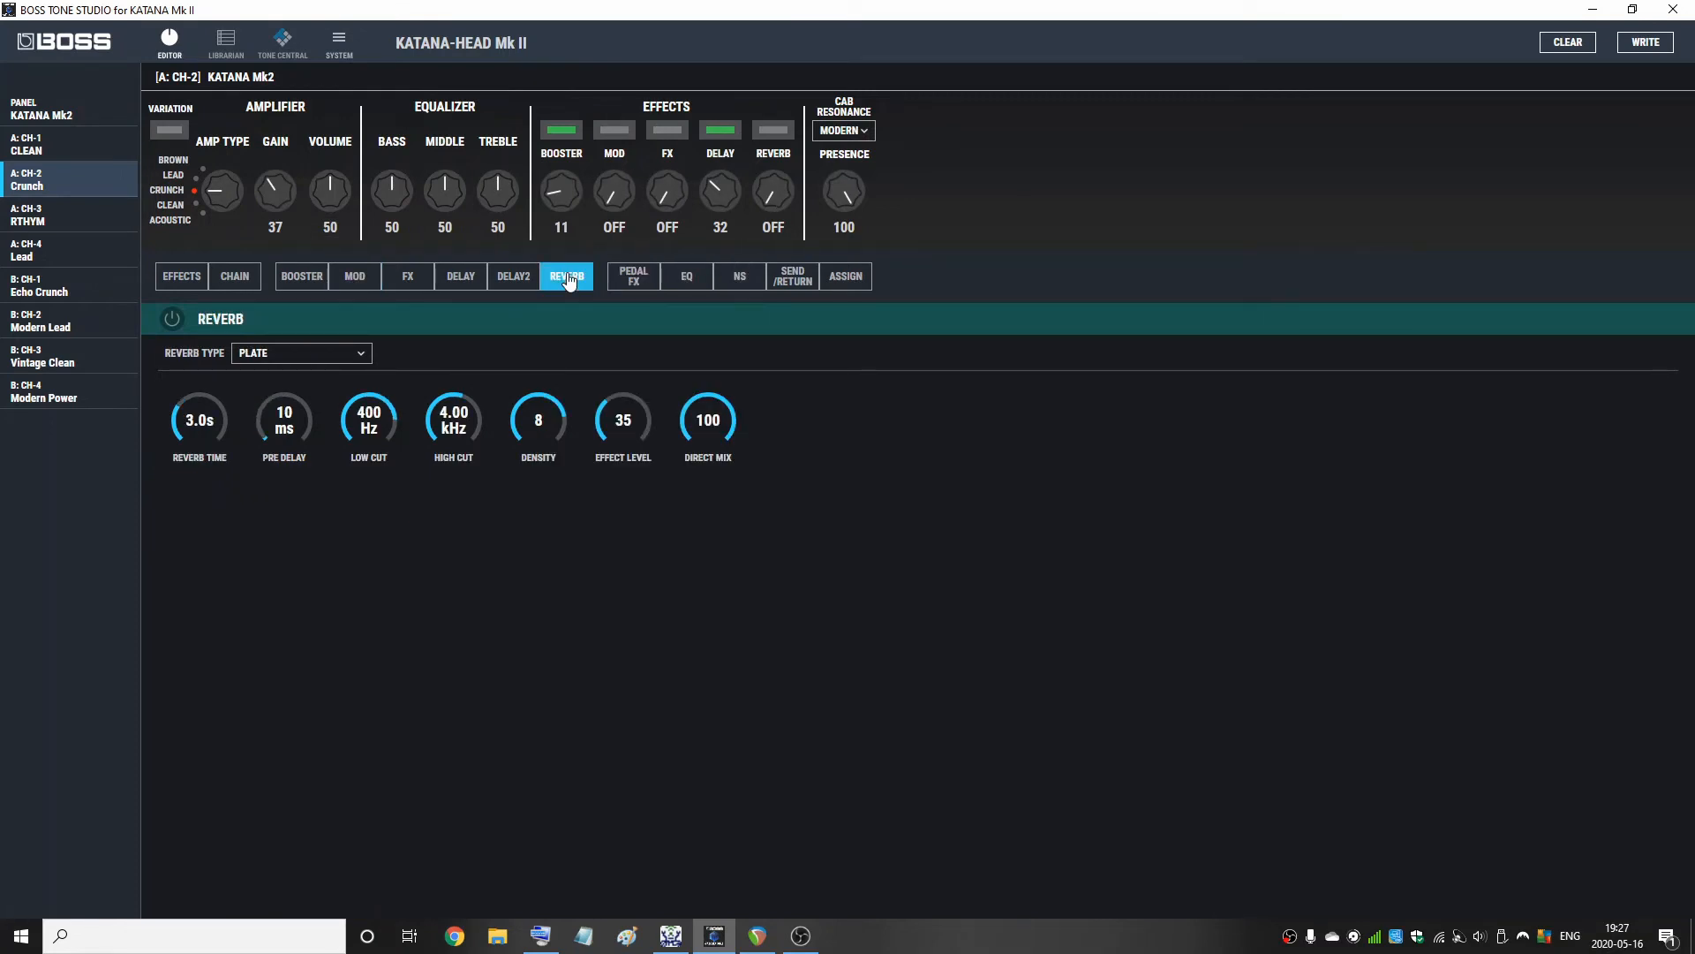
{"action": "left_click", "coordinate": [362, 353]}
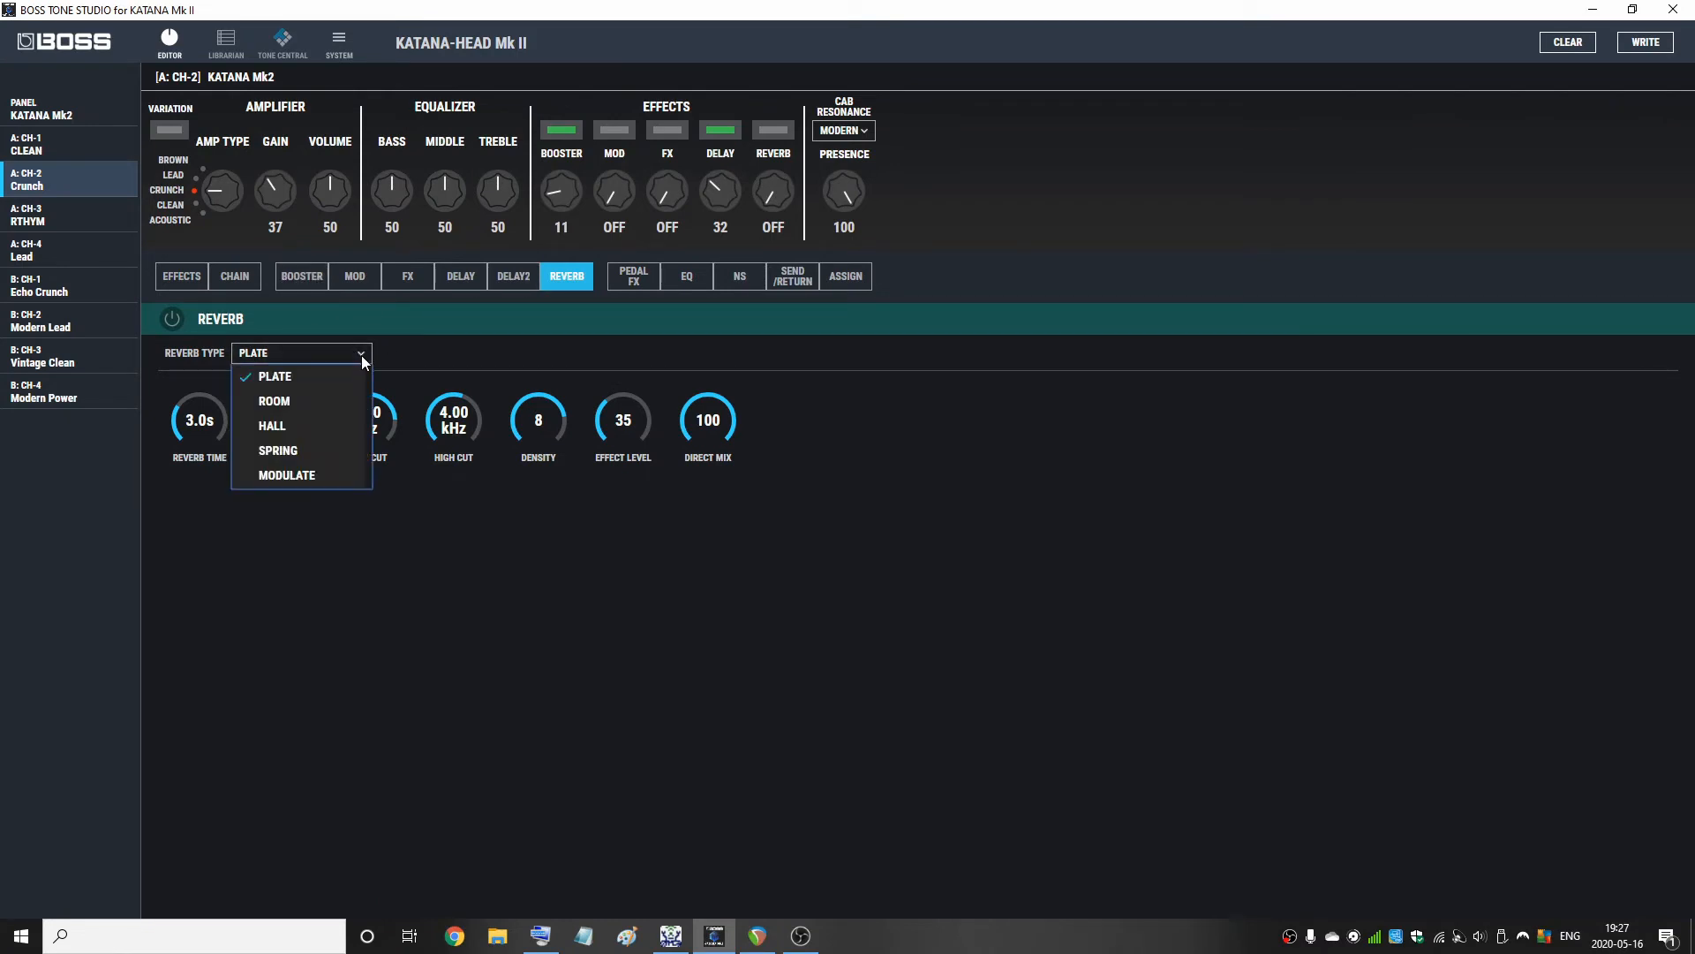
{"action": "left_click", "coordinate": [284, 428]}
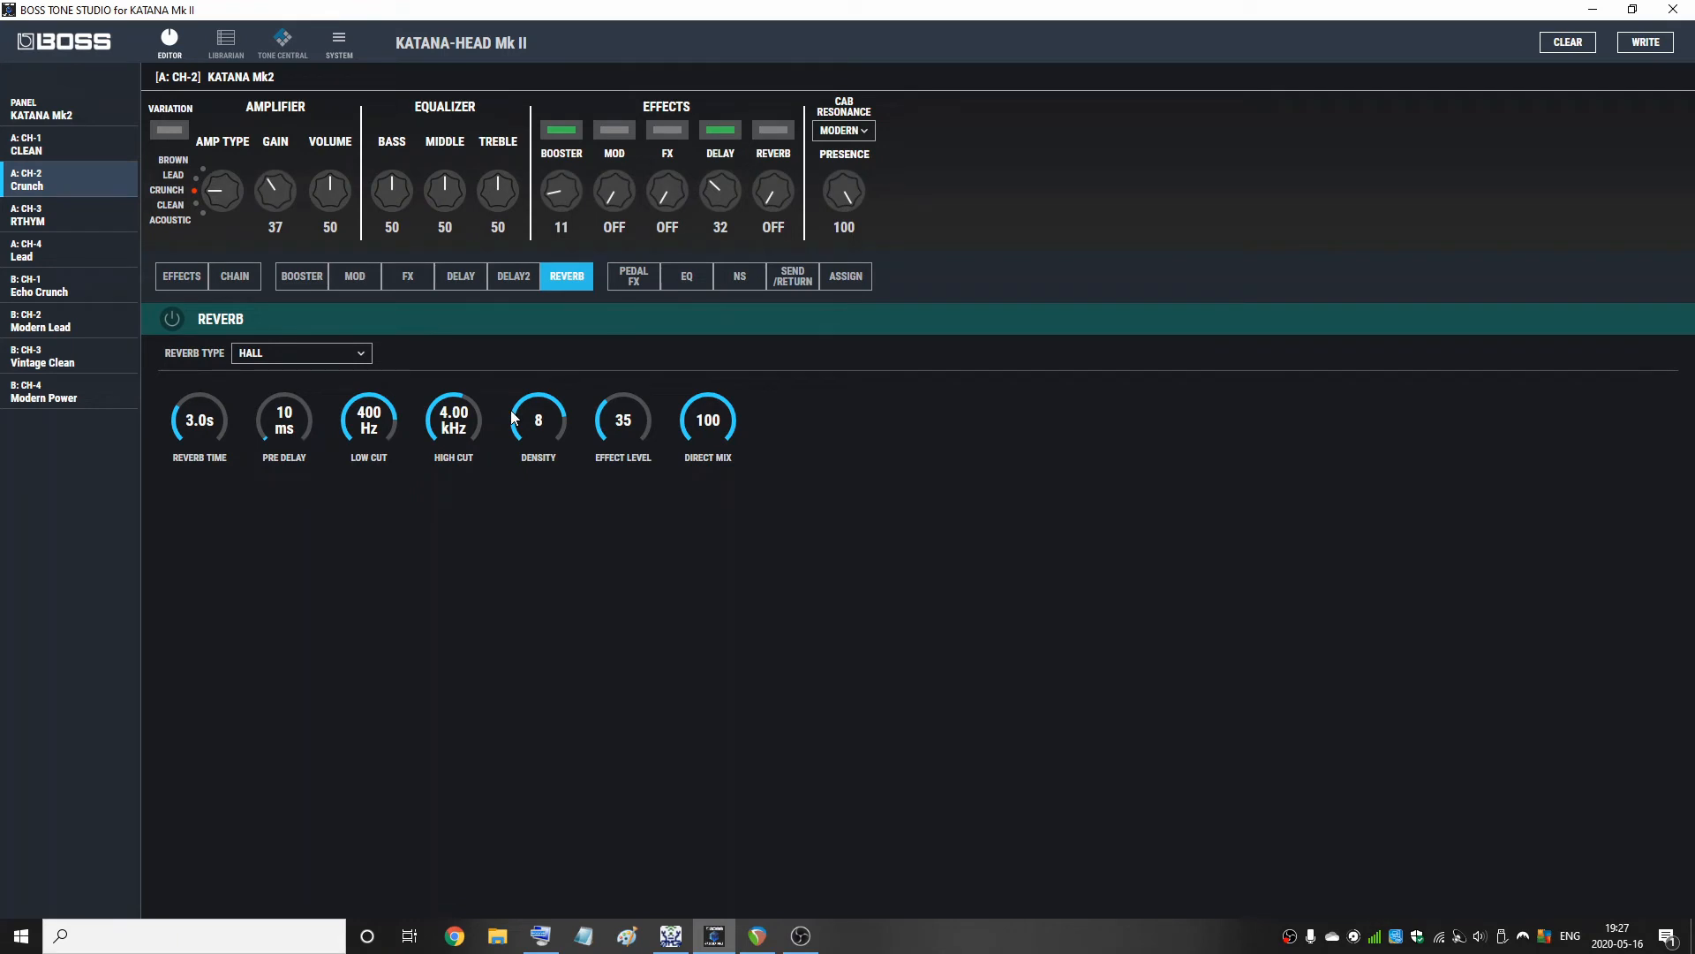
Turn on the HALL reverb and raise its reverb time to 10.0 s and its effect level to 100
{"action": "left_click", "coordinate": [175, 324]}
{"action": "scroll", "coordinate": [201, 428], "scroll_direction": "up", "scroll_amount": 1}
{"action": "left_click_drag", "start_coordinate": [201, 428], "coordinate": [240, 346]}
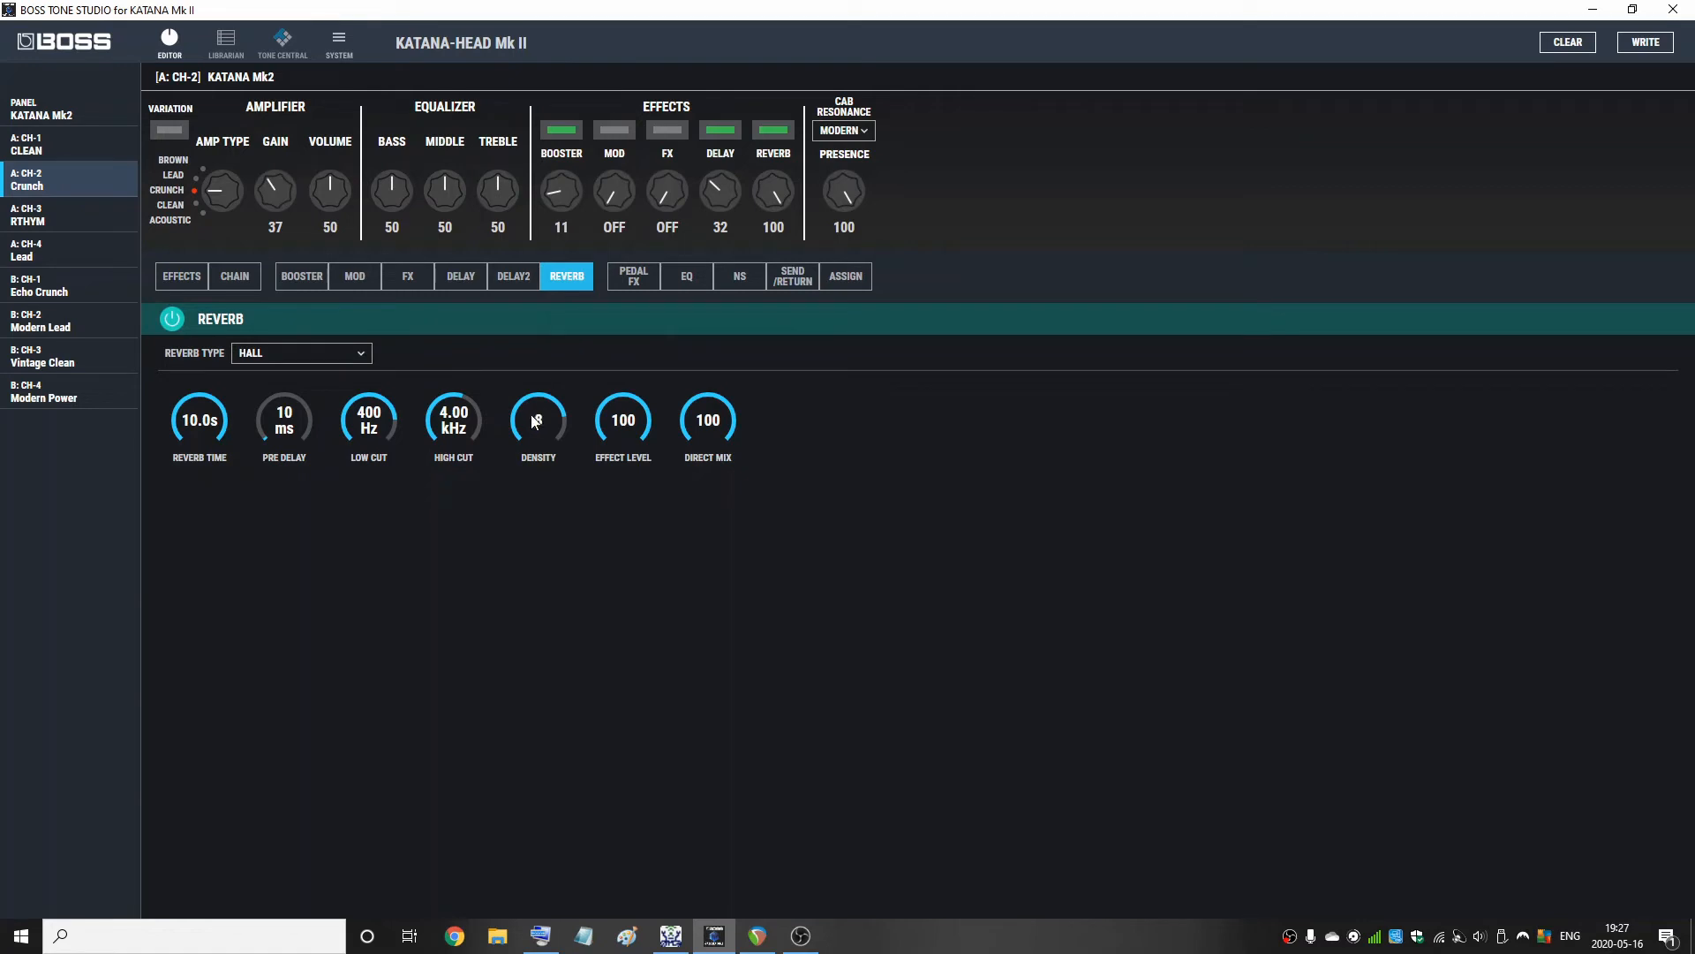
Reduce the HALL reverb time to 5.0 s, the high cut to 1.00 kHz and the effect level to 62
{"action": "scroll", "coordinate": [455, 418], "scroll_direction": "down", "scroll_amount": 2}
{"action": "scroll", "coordinate": [455, 418], "scroll_direction": "down", "scroll_amount": 4}
{"action": "left_click_drag", "start_coordinate": [177, 420], "coordinate": [176, 433]}
{"action": "left_click_drag", "start_coordinate": [600, 429], "coordinate": [602, 438]}
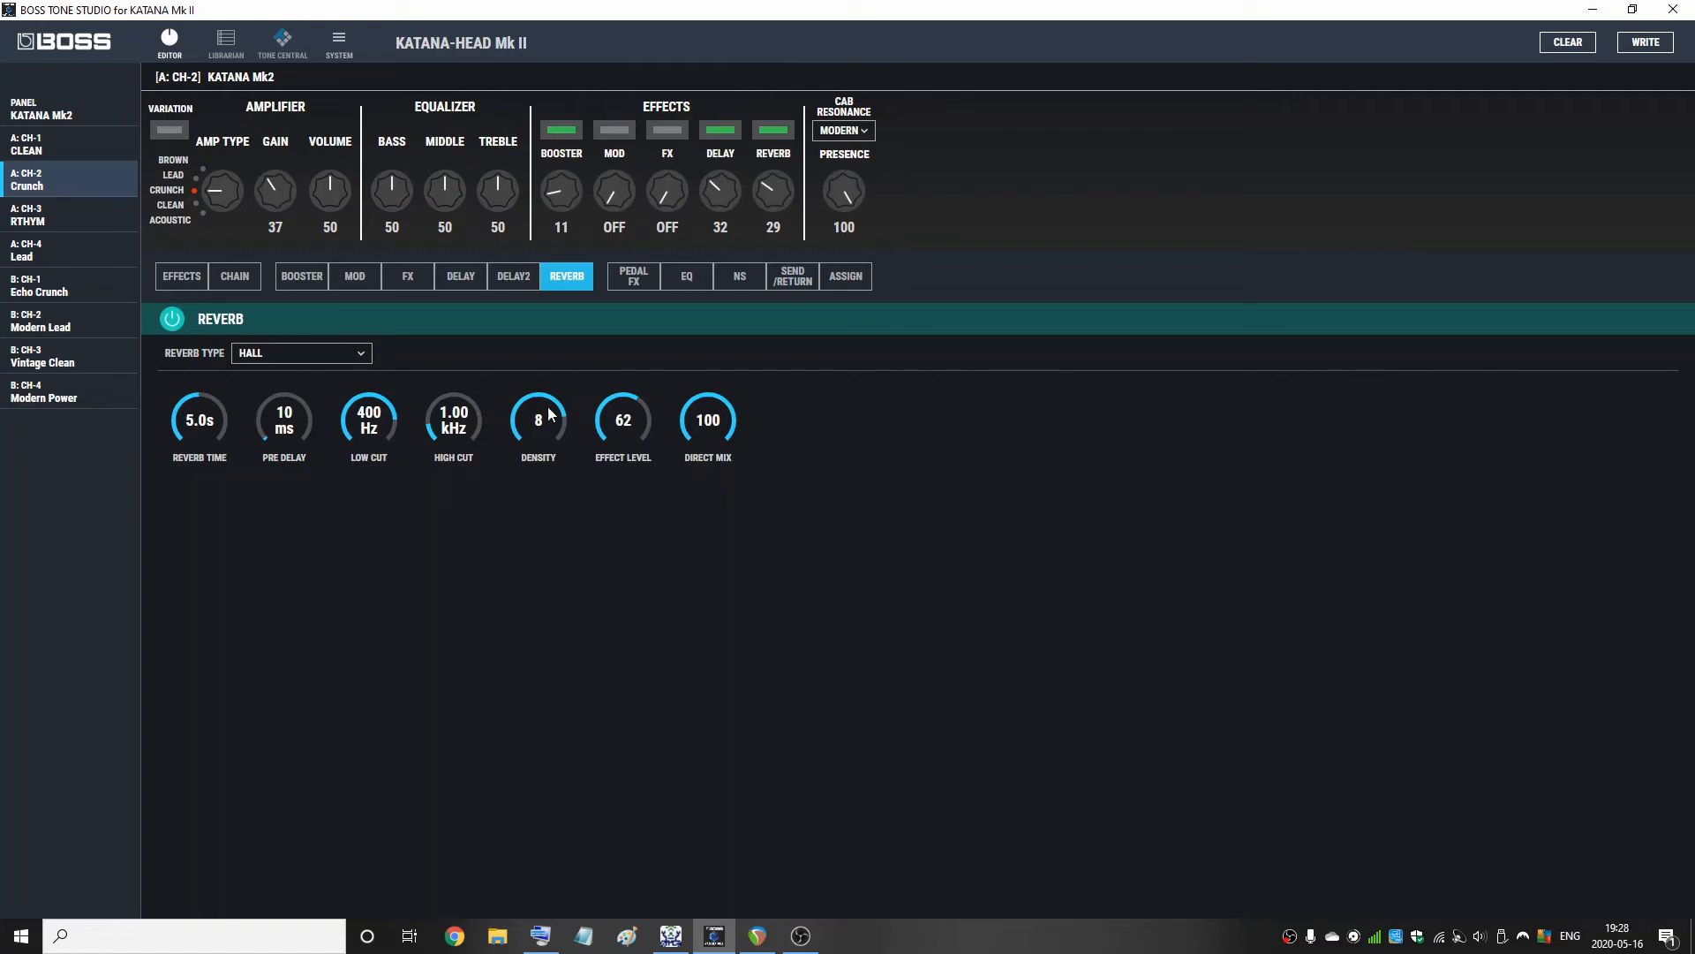
Turn on the MOD flanger, and switch the FX phaser on and off again to audition it
{"action": "left_click", "coordinate": [356, 279]}
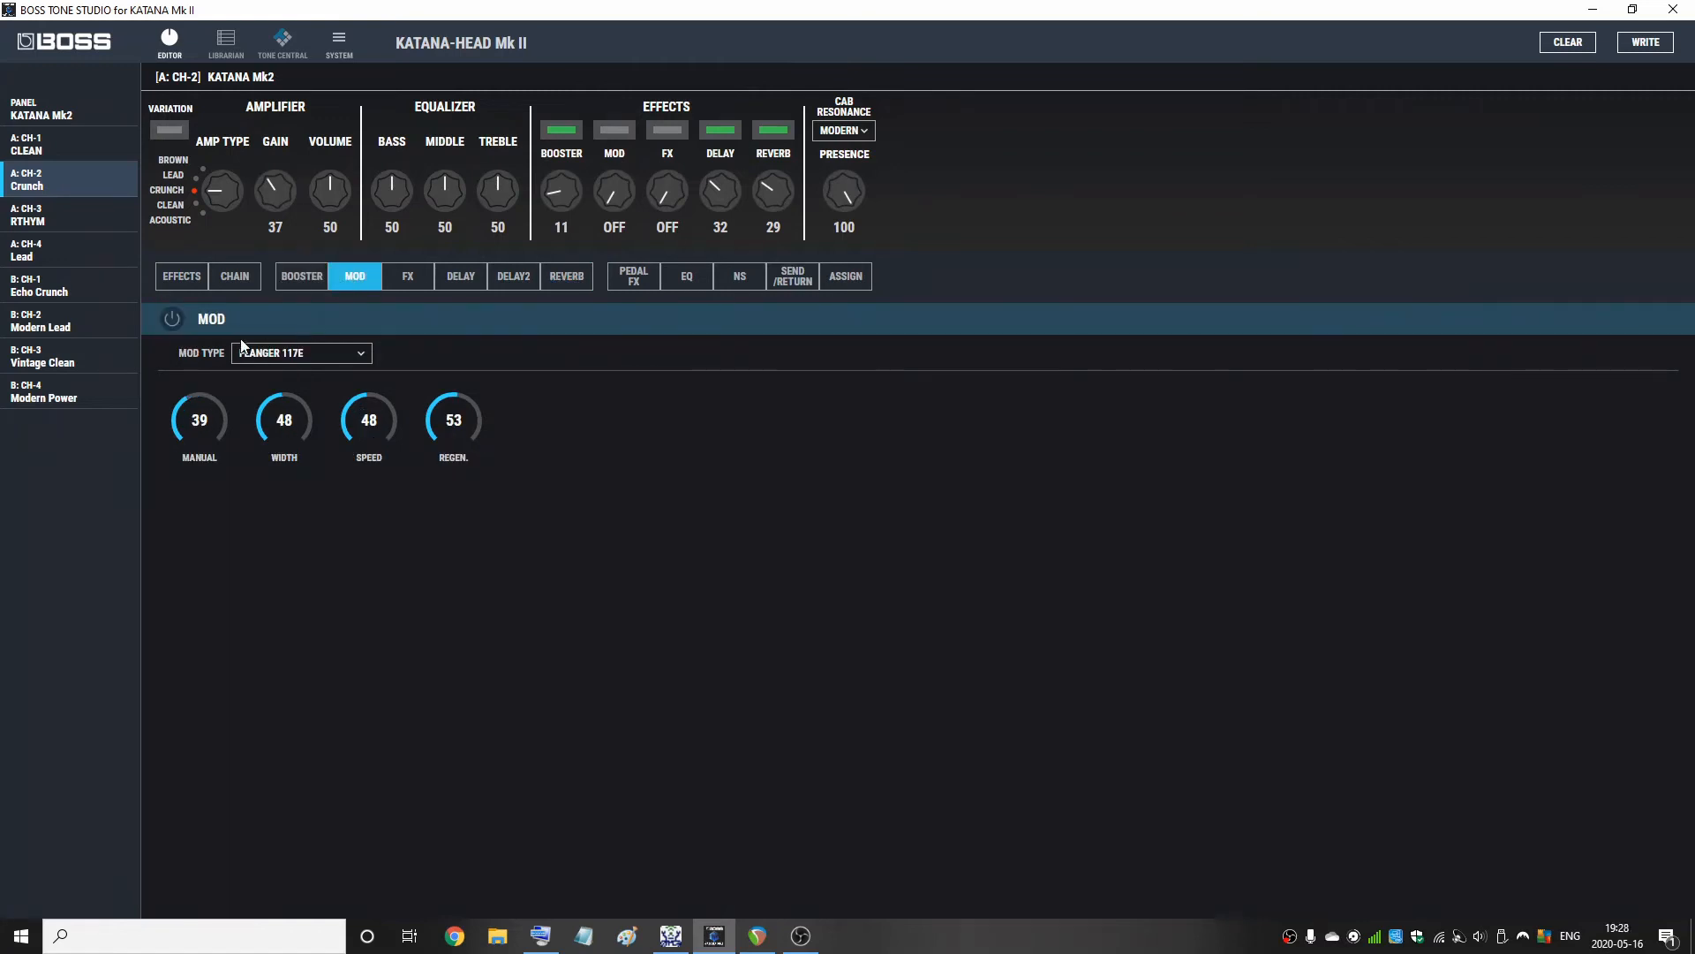
{"action": "left_click", "coordinate": [171, 321]}
{"action": "left_click", "coordinate": [408, 276]}
{"action": "left_click", "coordinate": [171, 319]}
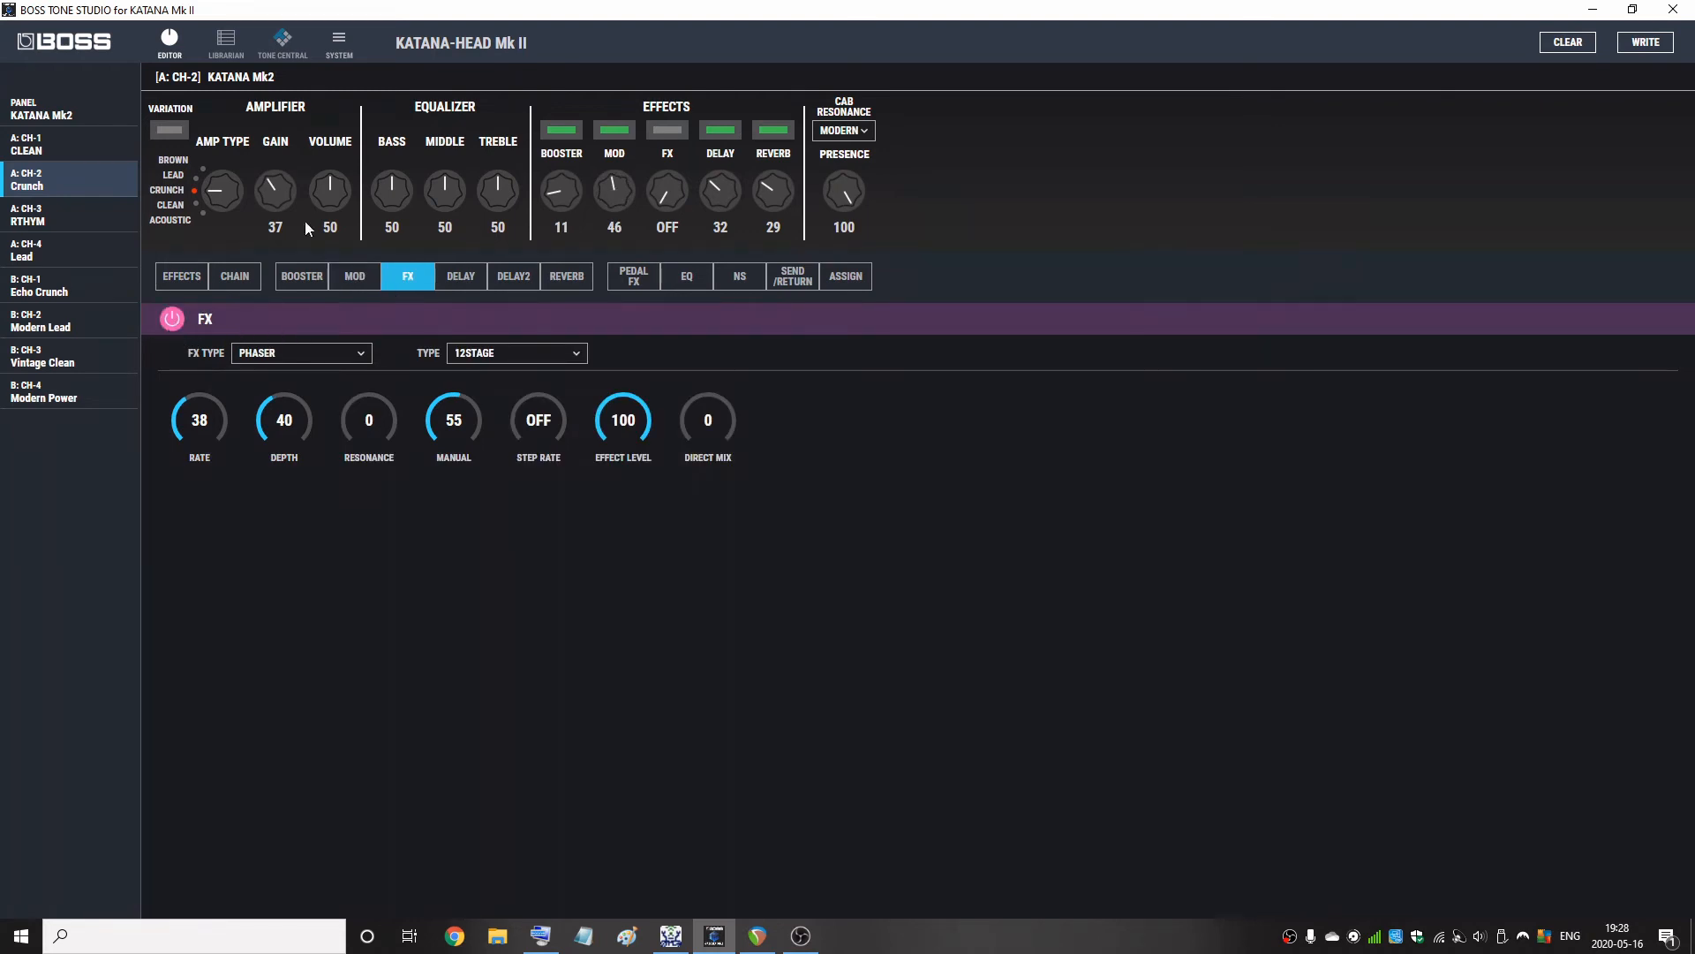
{"action": "mouse_move", "coordinate": [314, 226]}
{"action": "left_click", "coordinate": [173, 319]}
{"action": "left_click", "coordinate": [354, 279]}
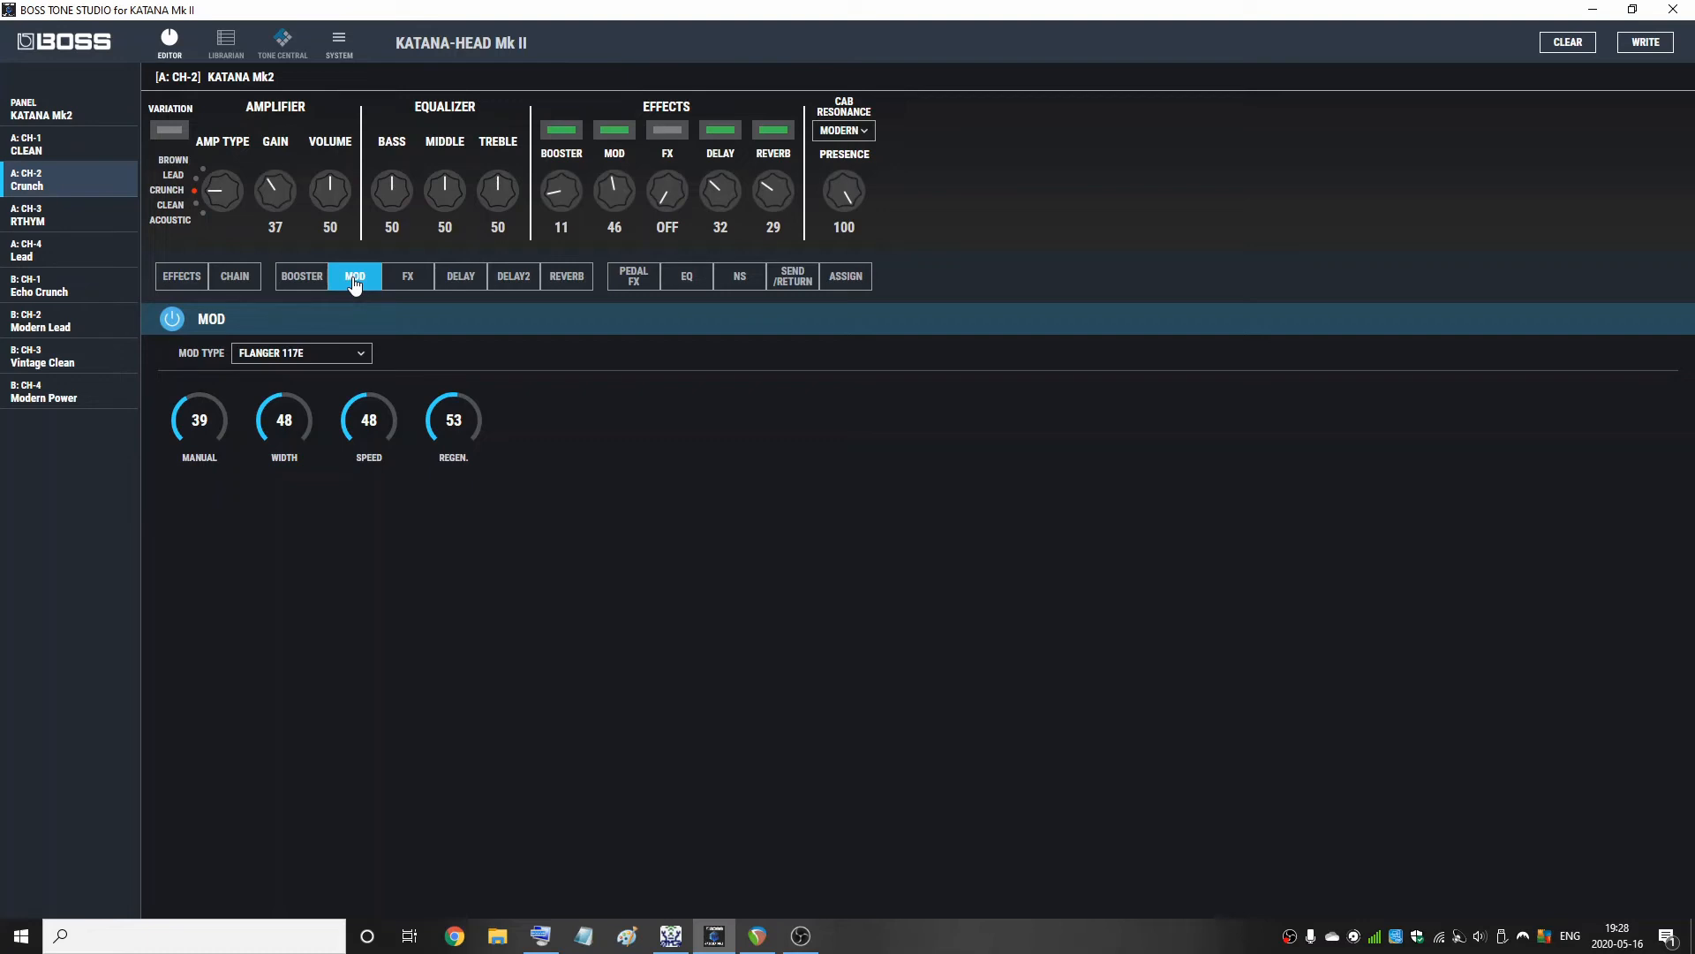
Lower the amp presence to 82 and turn on the FX phaser with its effect level at 59
{"action": "left_click_drag", "start_coordinate": [844, 196], "coordinate": [845, 205]}
{"action": "left_click", "coordinate": [408, 276]}
{"action": "left_click", "coordinate": [174, 319]}
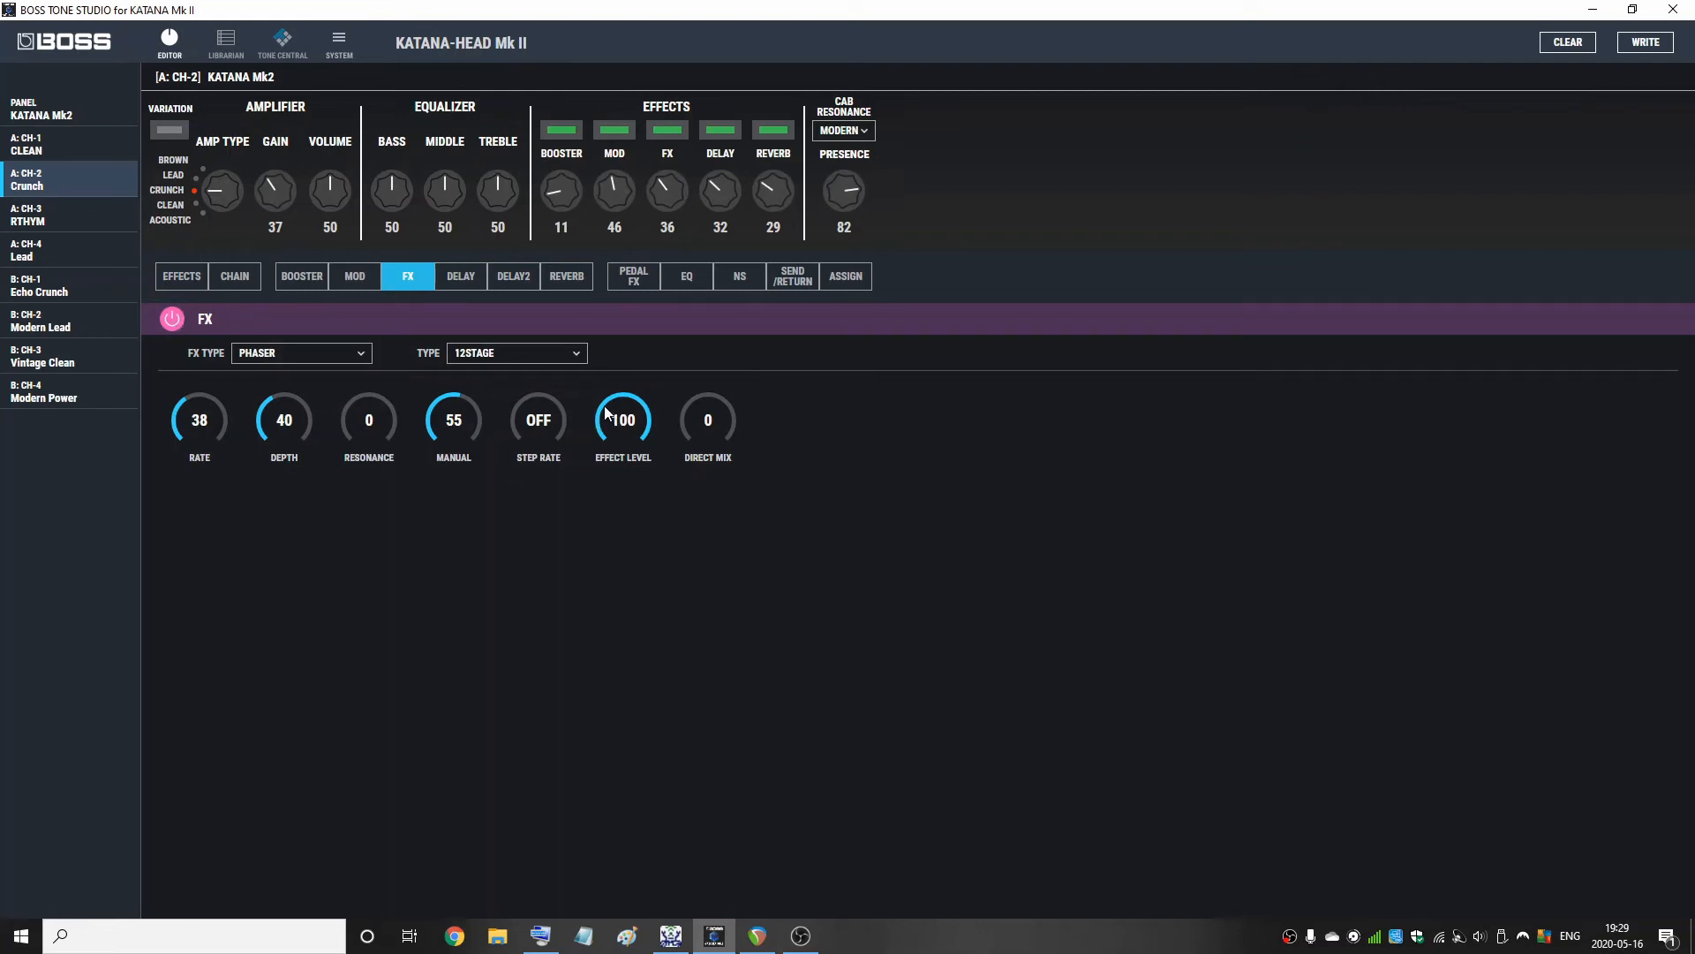
{"action": "left_click_drag", "start_coordinate": [606, 413], "coordinate": [608, 426]}
Set the cab resonance to VINTAGE and turn off the FX phaser and the MOD flanger
{"action": "left_click", "coordinate": [865, 132]}
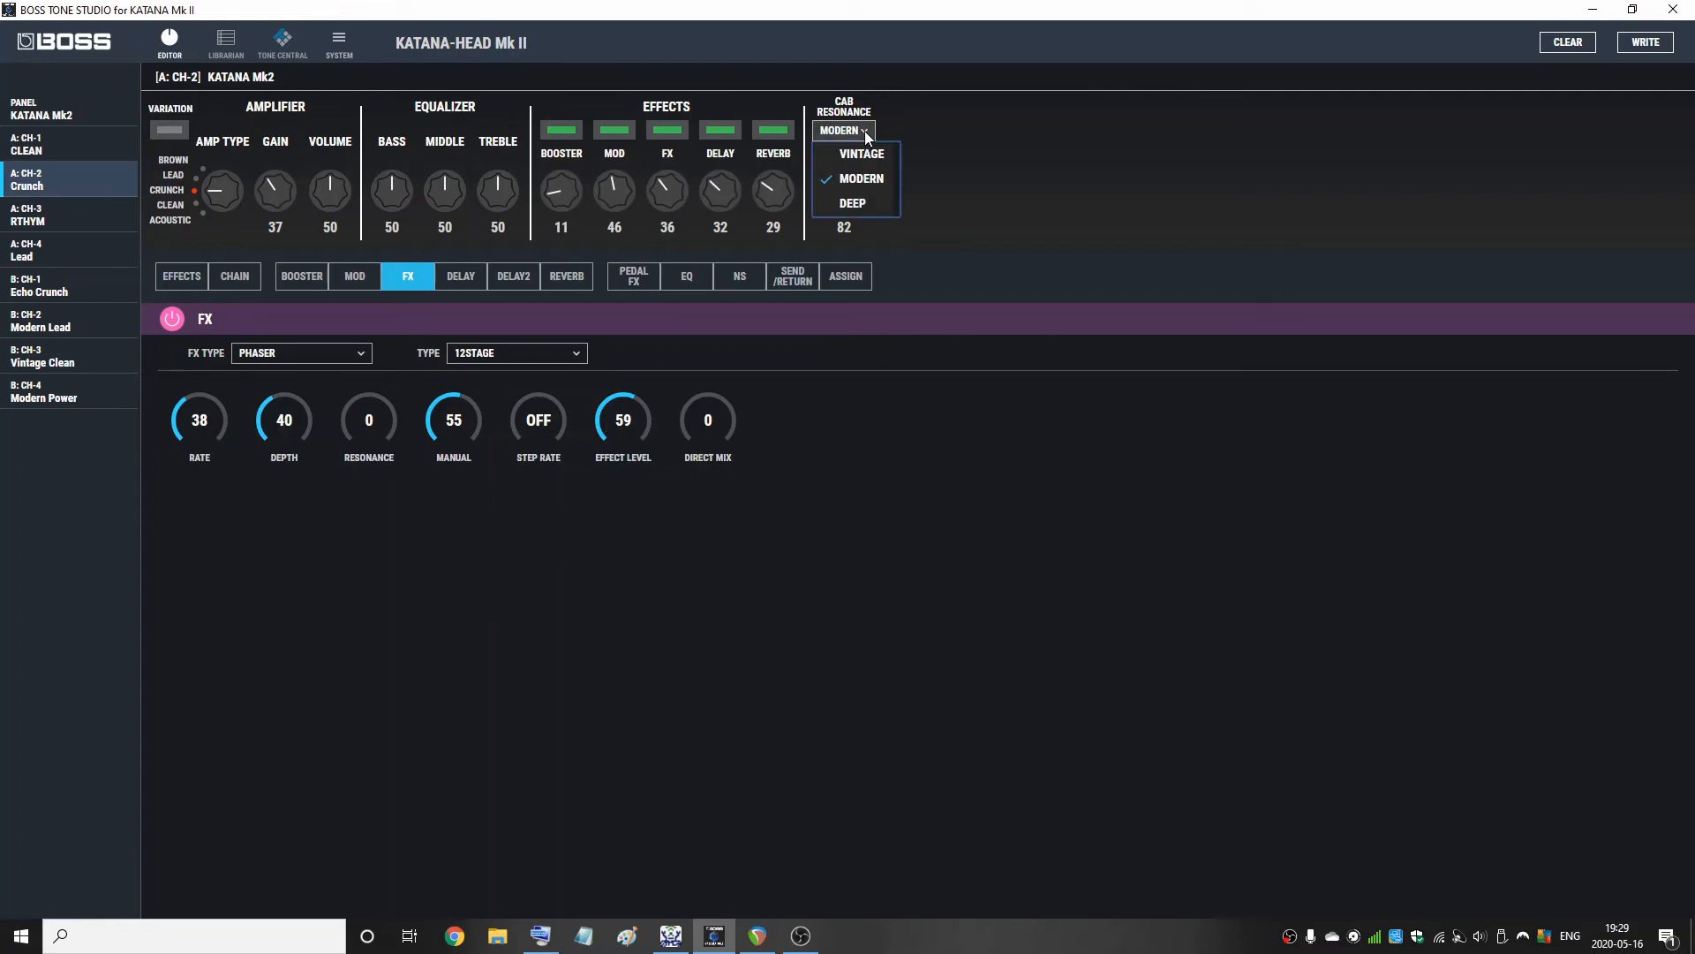
{"action": "left_click", "coordinate": [869, 159]}
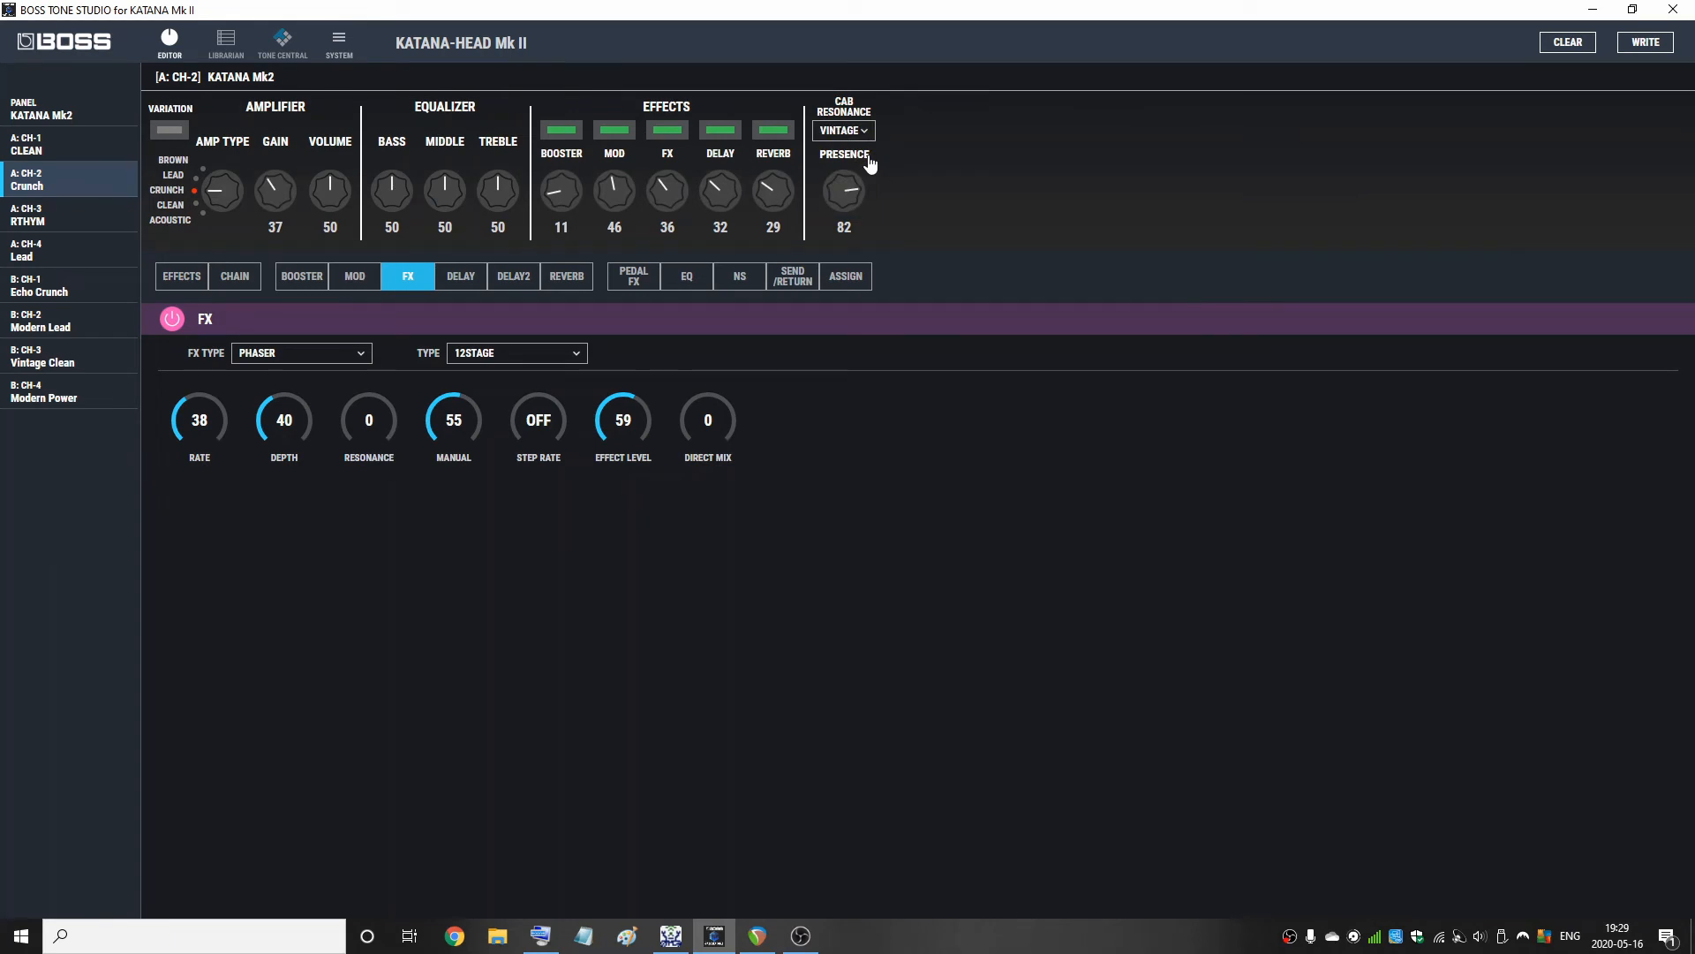
{"action": "left_click", "coordinate": [173, 319]}
{"action": "left_click", "coordinate": [354, 275]}
{"action": "left_click", "coordinate": [172, 318]}
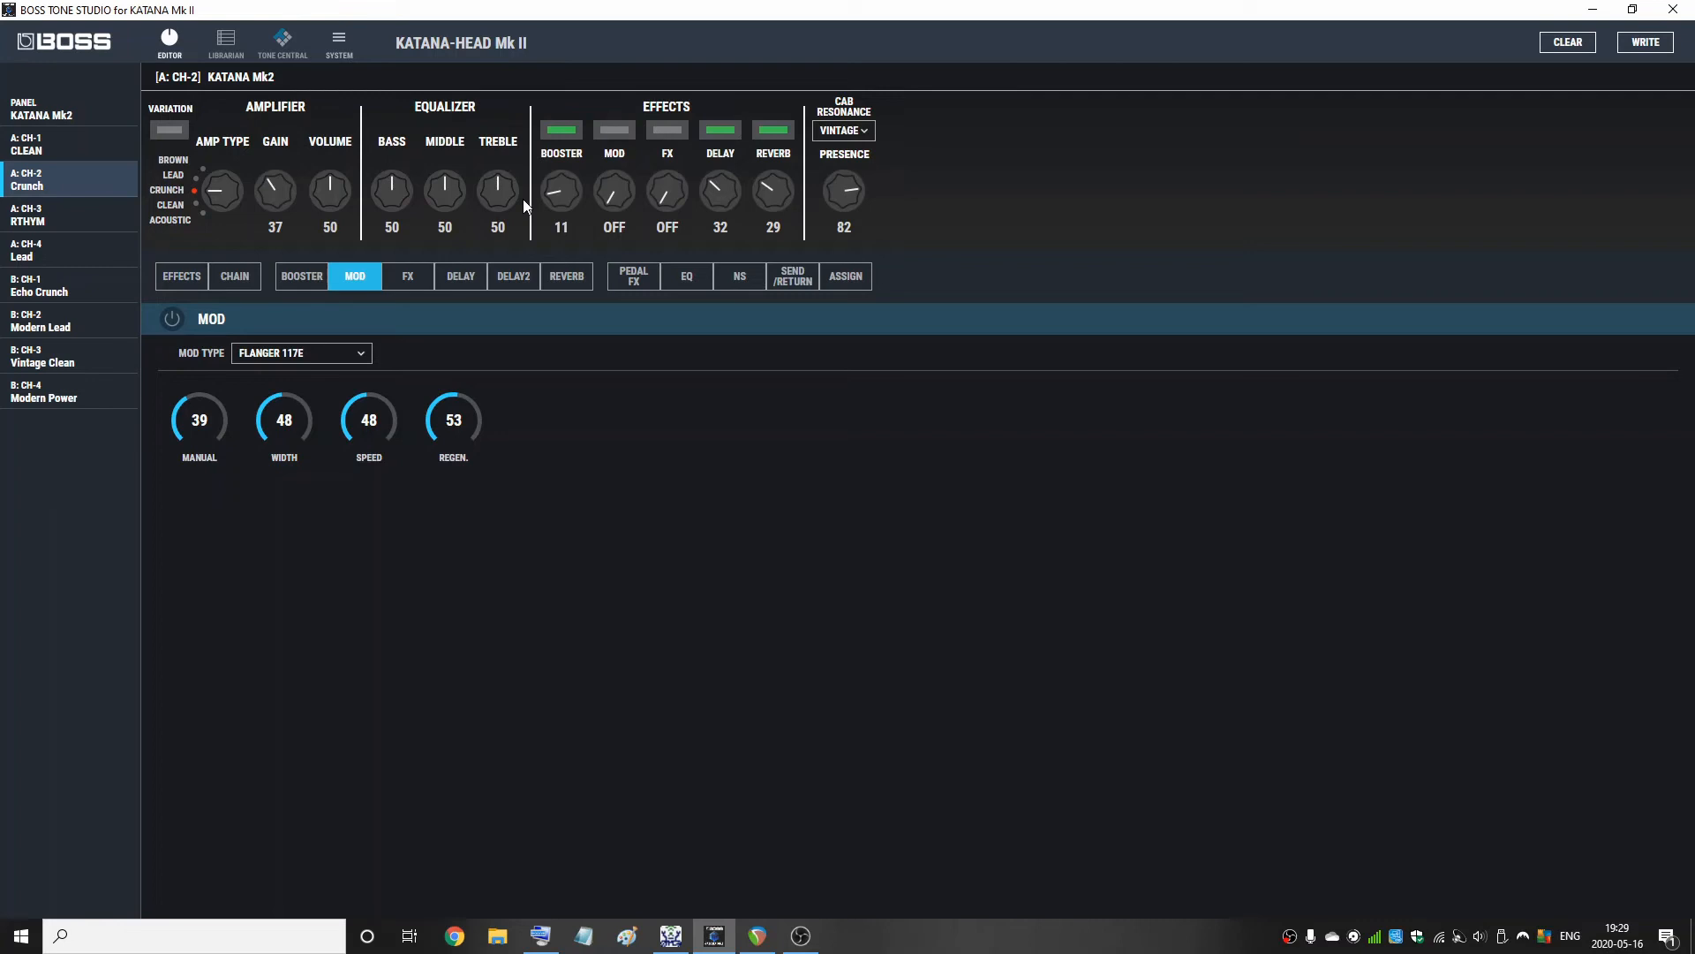
Try the MODERN and DEEP cab resonances, and go back to VINTAGE
{"action": "left_click", "coordinate": [843, 130]}
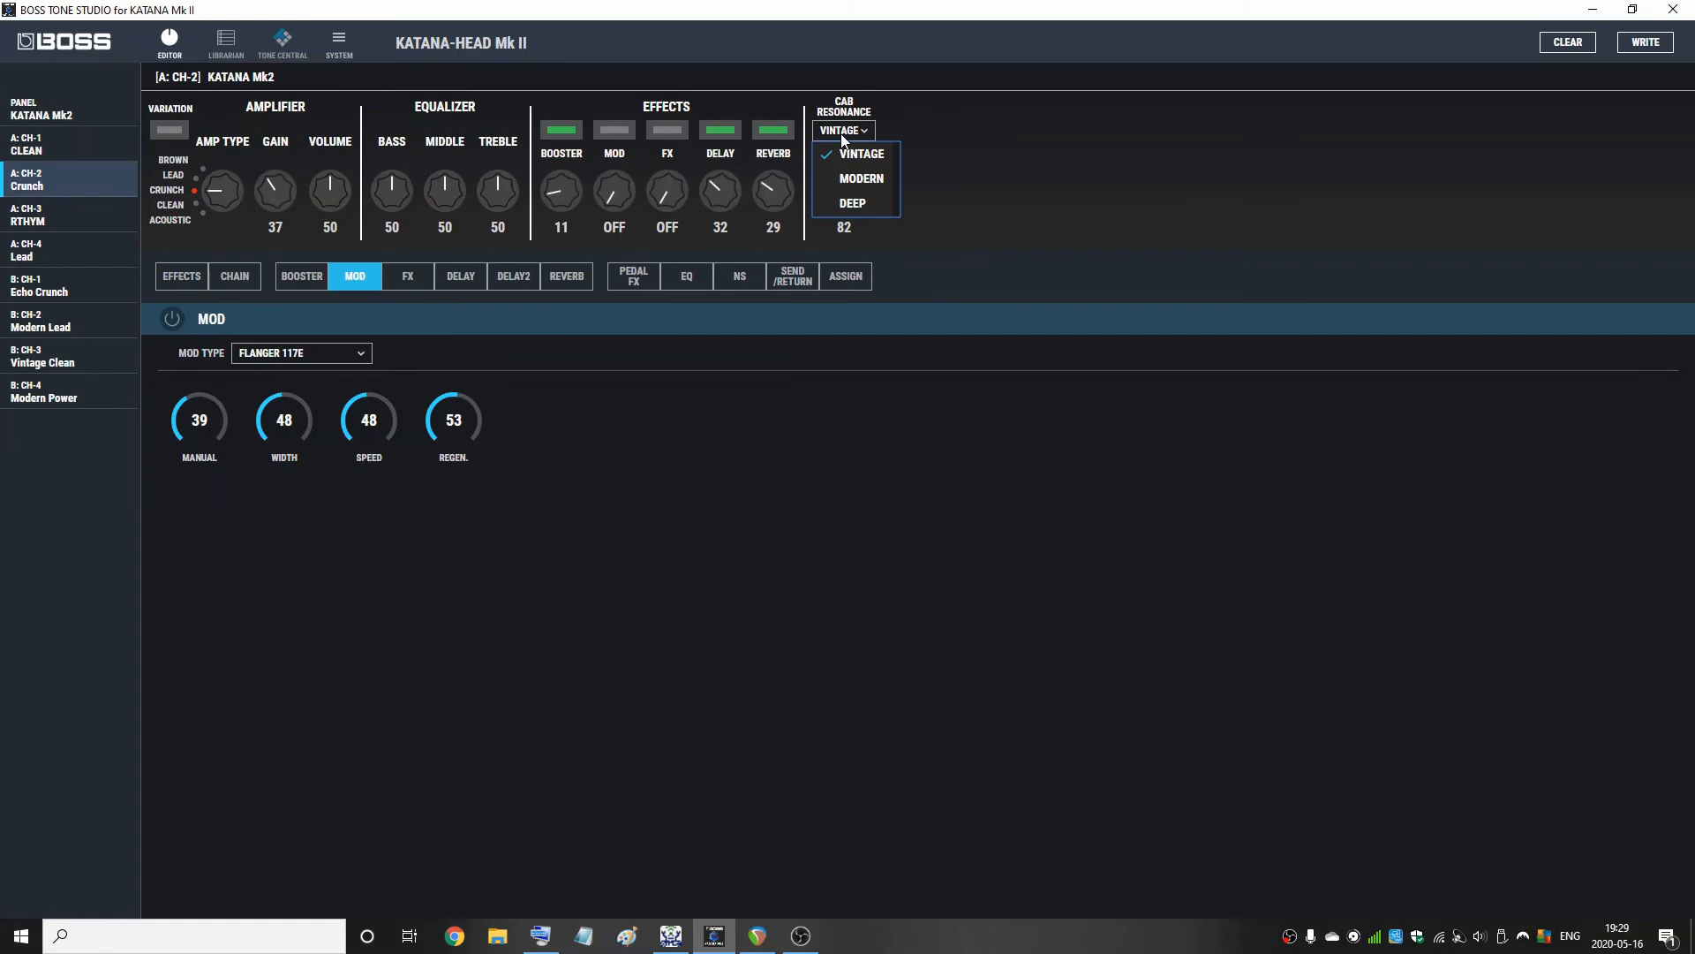
{"action": "left_click", "coordinate": [854, 179]}
{"action": "left_click", "coordinate": [843, 131]}
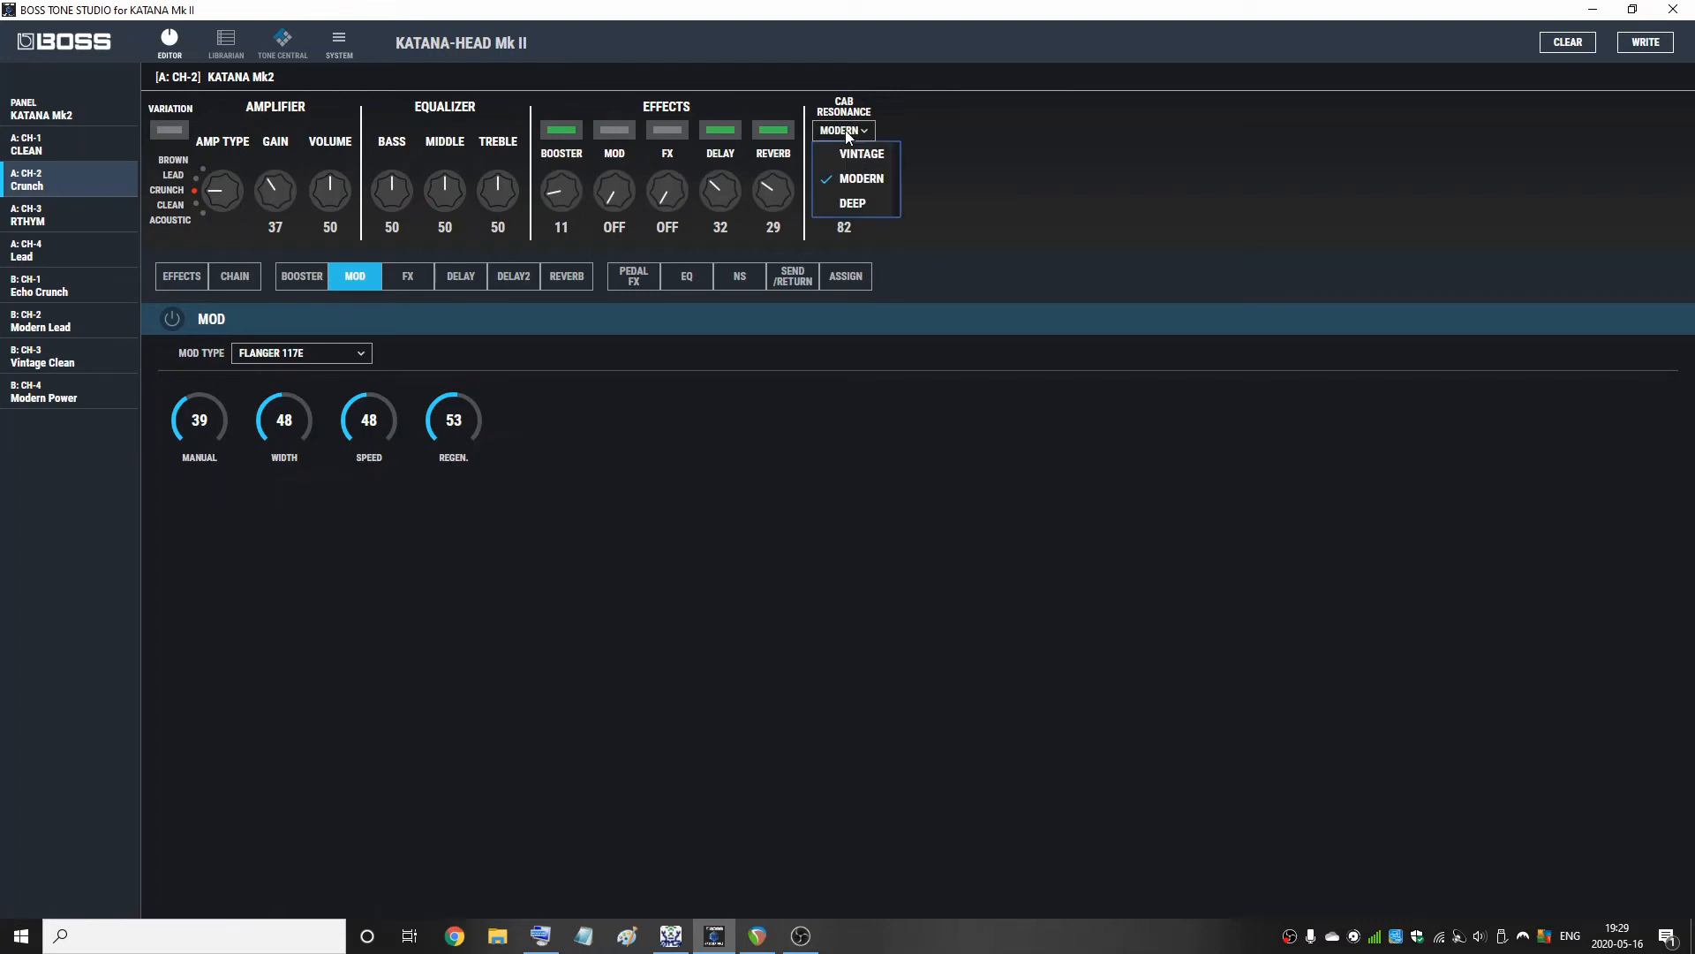
{"action": "left_click", "coordinate": [854, 200]}
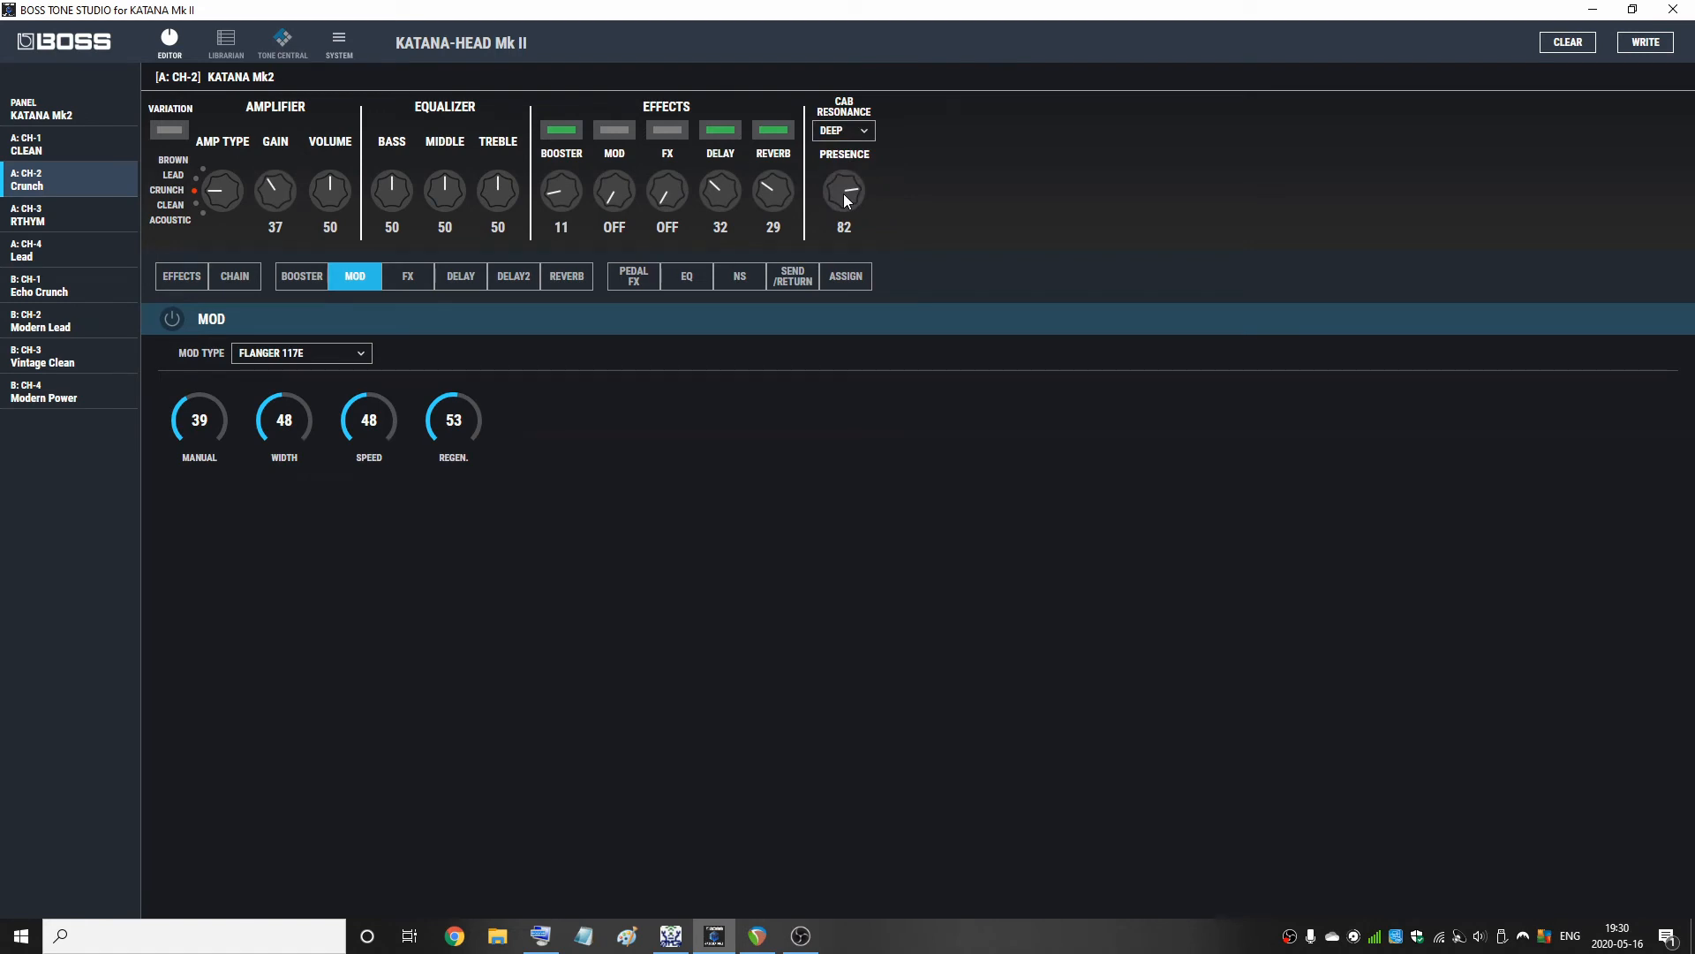
{"action": "left_click", "coordinate": [843, 131]}
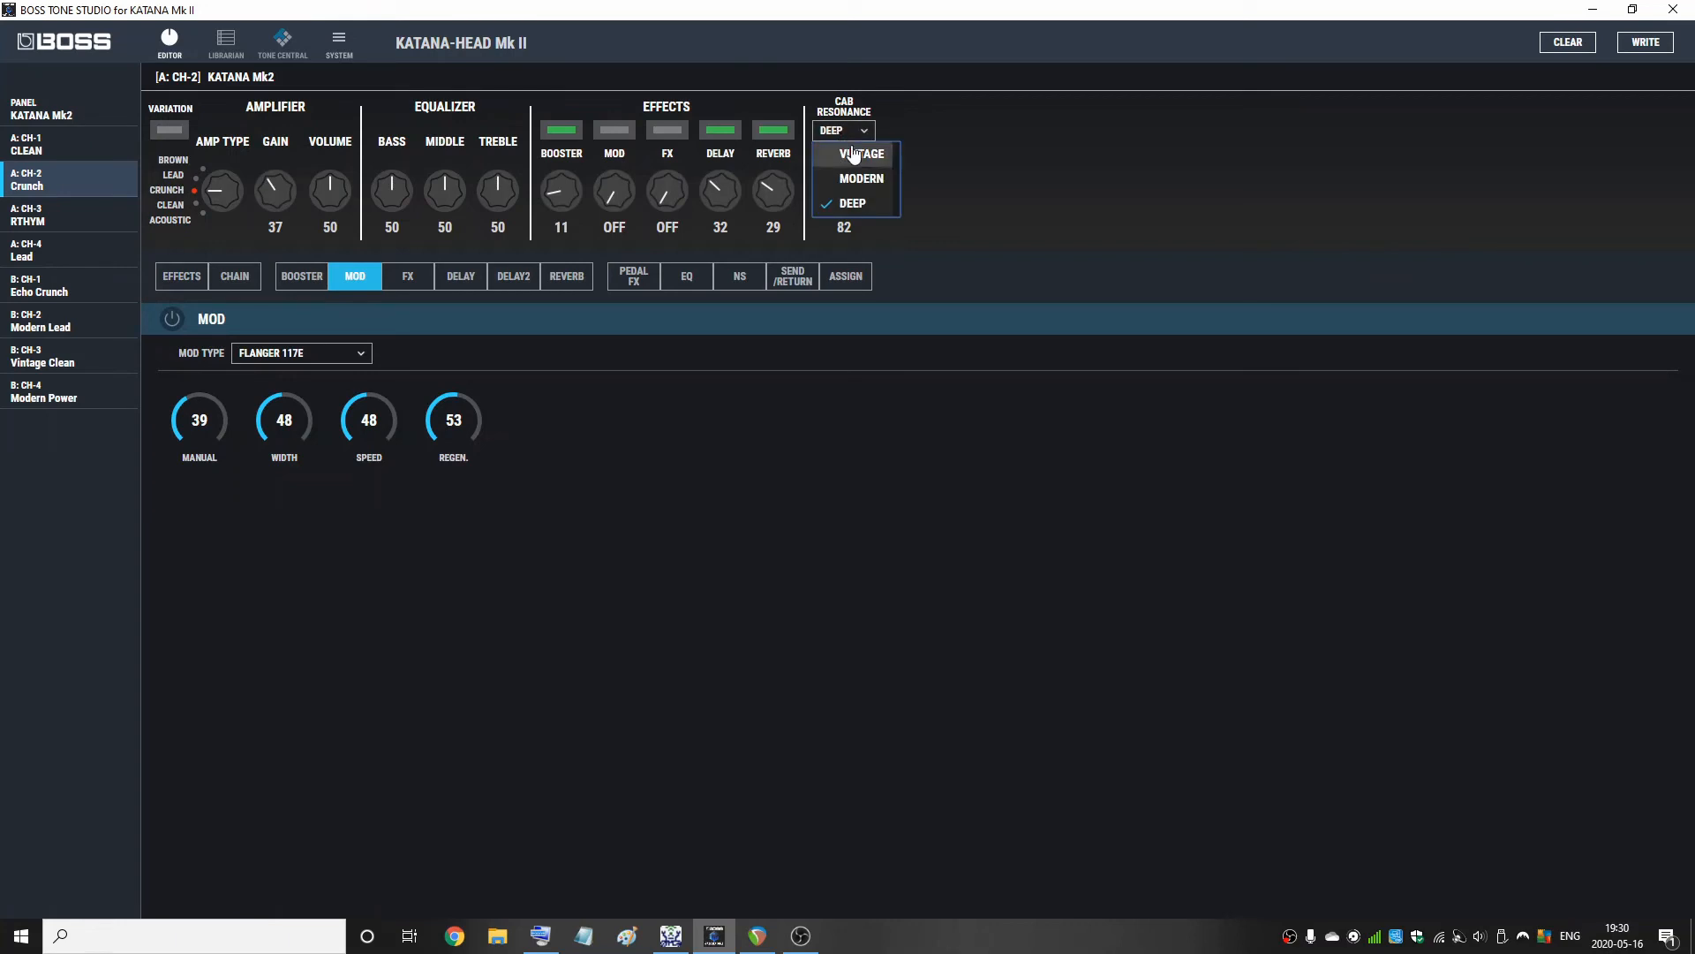
{"action": "left_click", "coordinate": [858, 156]}
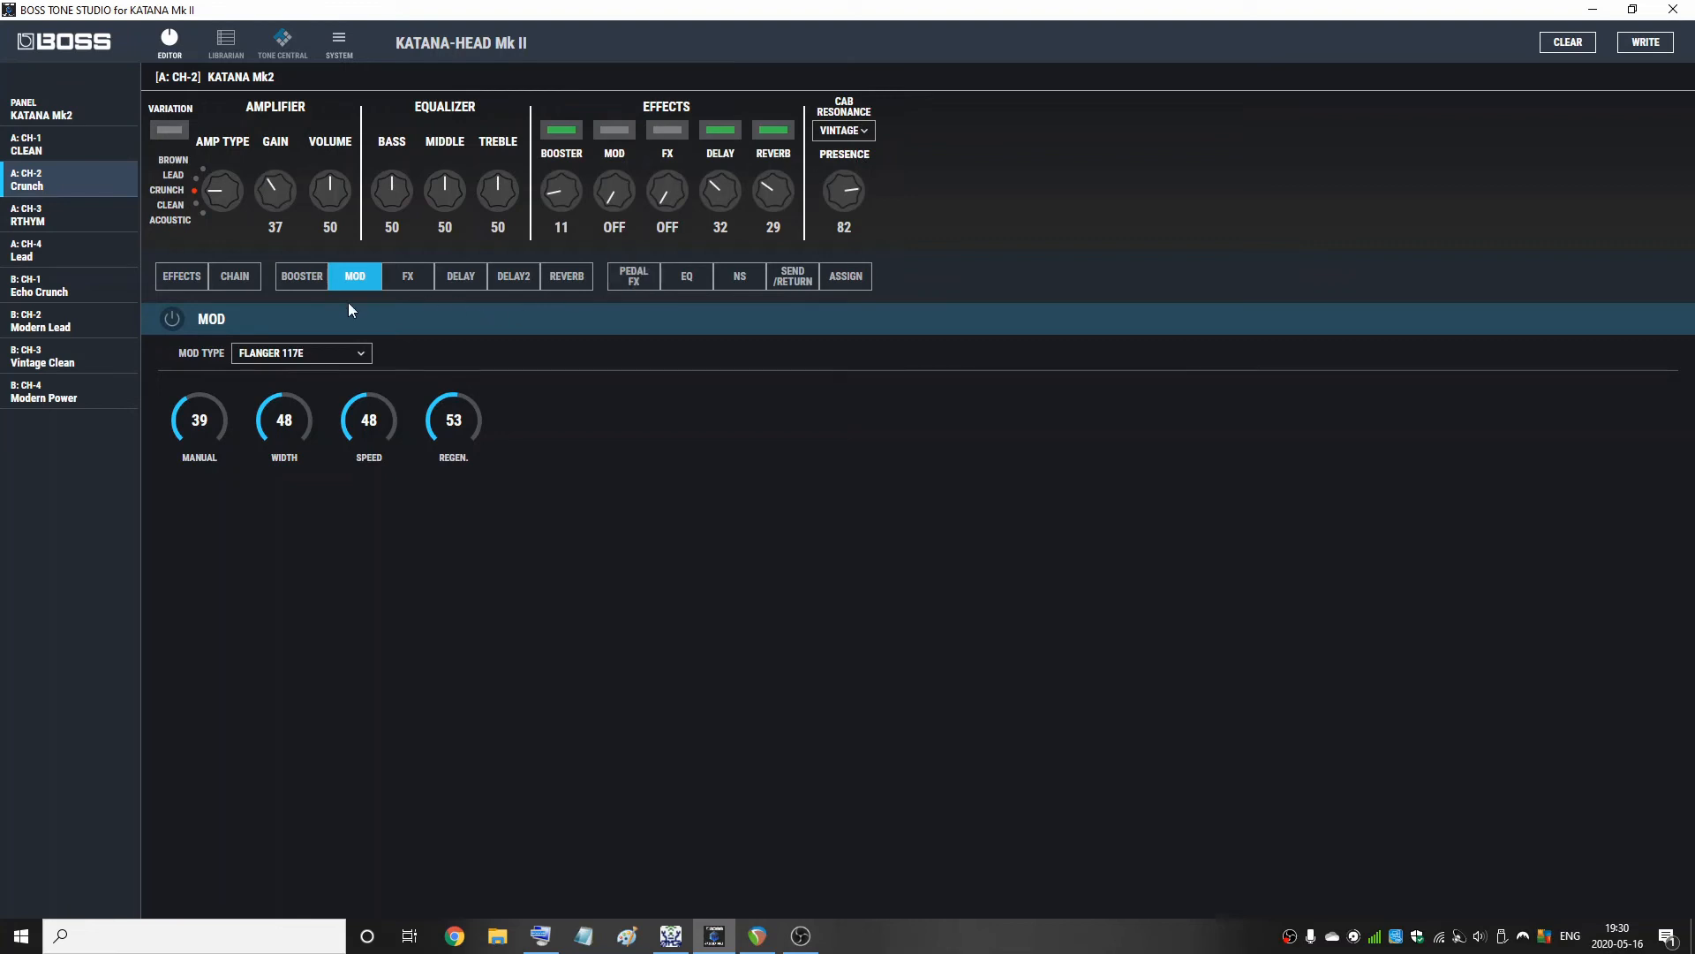
Turn on the CRUNCH amp variation, and switch on the MOD flanger and the FX phaser
{"action": "left_click", "coordinate": [171, 130]}
{"action": "left_click", "coordinate": [171, 132]}
{"action": "left_click", "coordinate": [171, 132]}
{"action": "left_click", "coordinate": [171, 319]}
{"action": "left_click", "coordinate": [407, 277]}
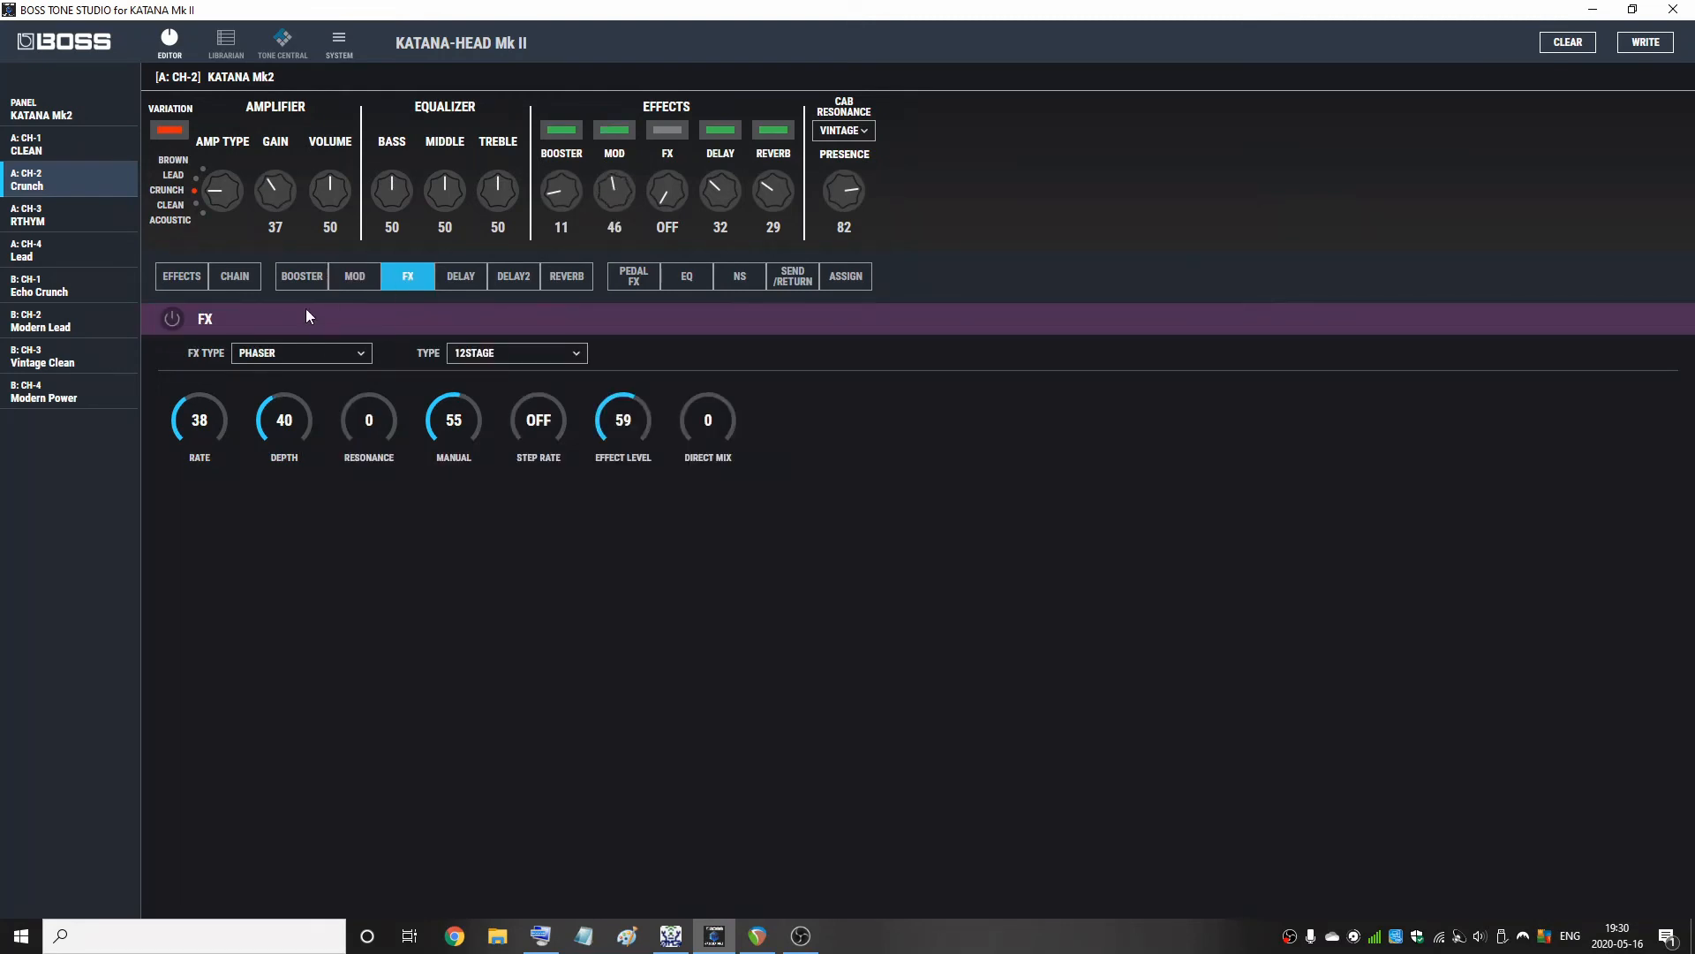
{"action": "left_click", "coordinate": [172, 320]}
Compare the tone with the amp variation off and on, lower the presence to 58, and turn off FX and MOD
{"action": "left_click", "coordinate": [166, 132]}
{"action": "left_click", "coordinate": [163, 129]}
{"action": "left_click", "coordinate": [172, 319]}
{"action": "left_click", "coordinate": [354, 275]}
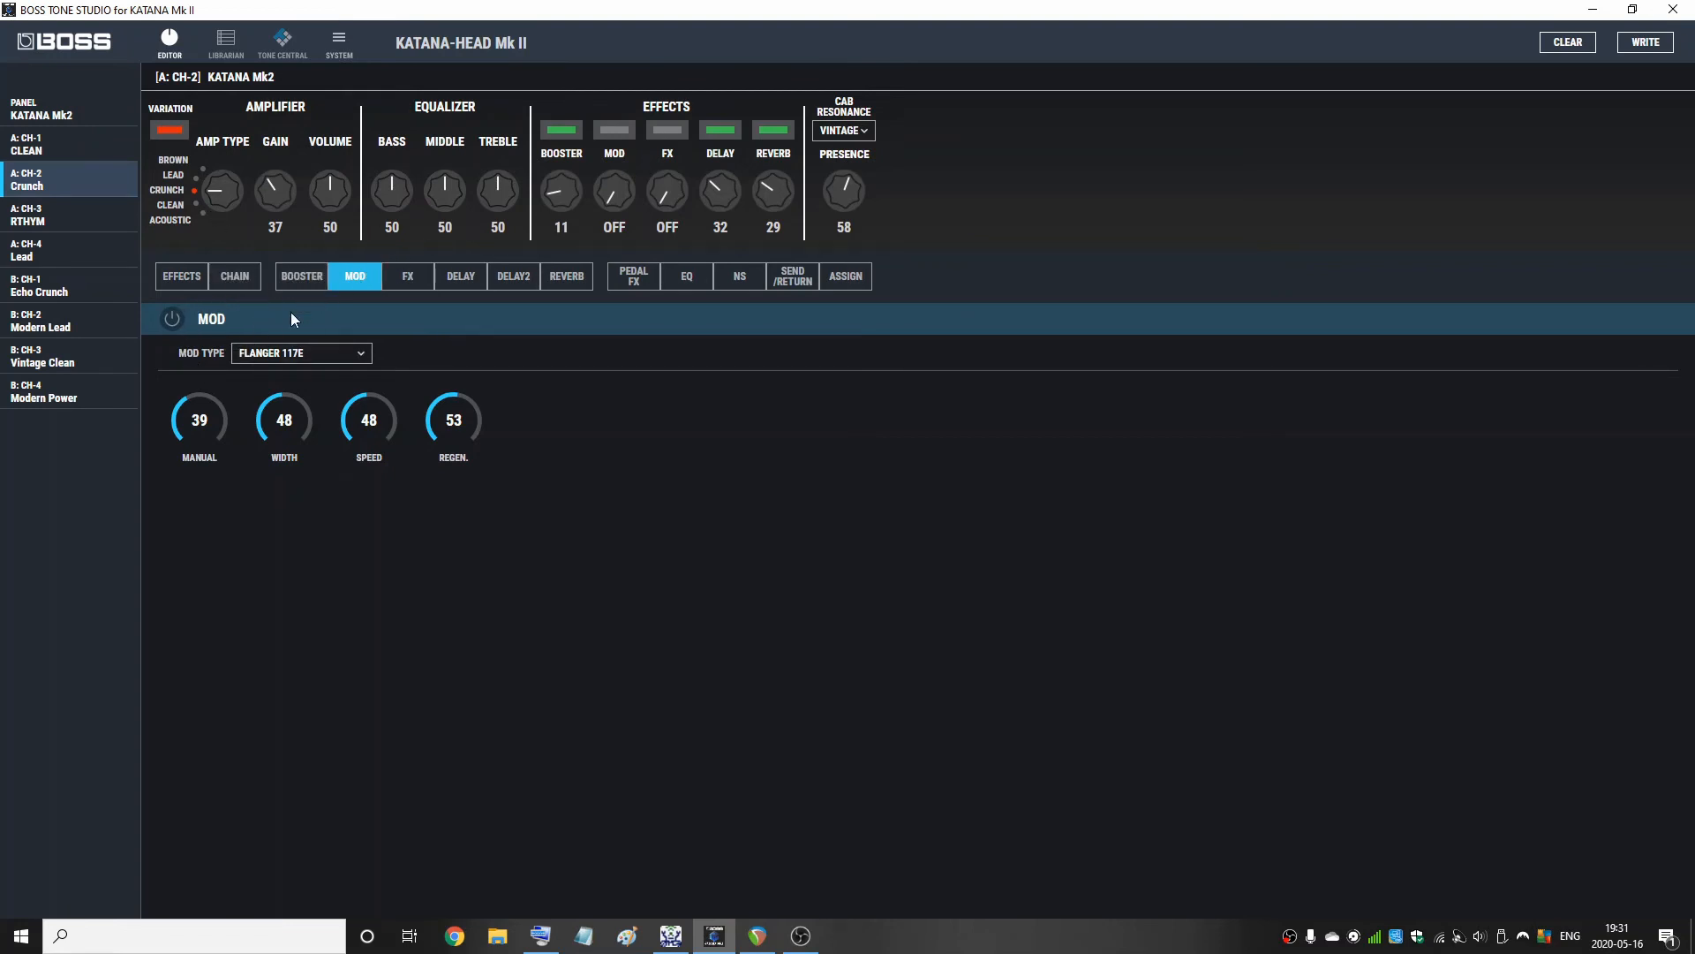
Switch the signal chain to CHAIN1 and turn on the MOD flanger and the FX phaser
{"action": "left_click", "coordinate": [247, 280]}
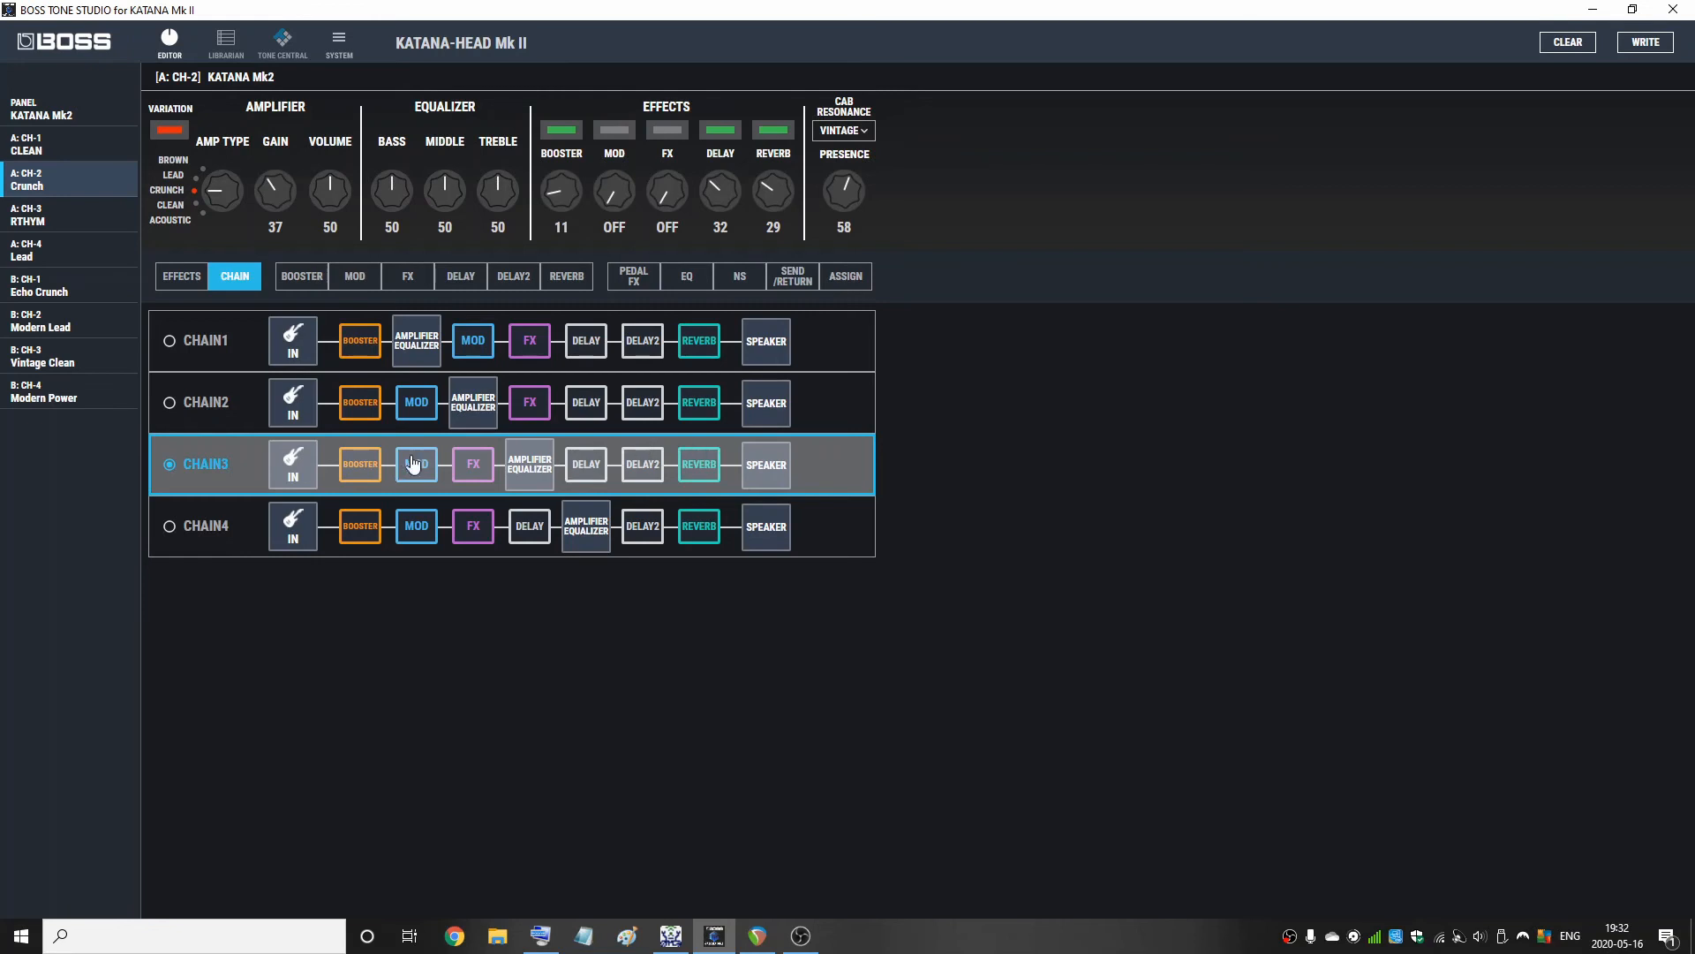
{"action": "left_click", "coordinate": [170, 342]}
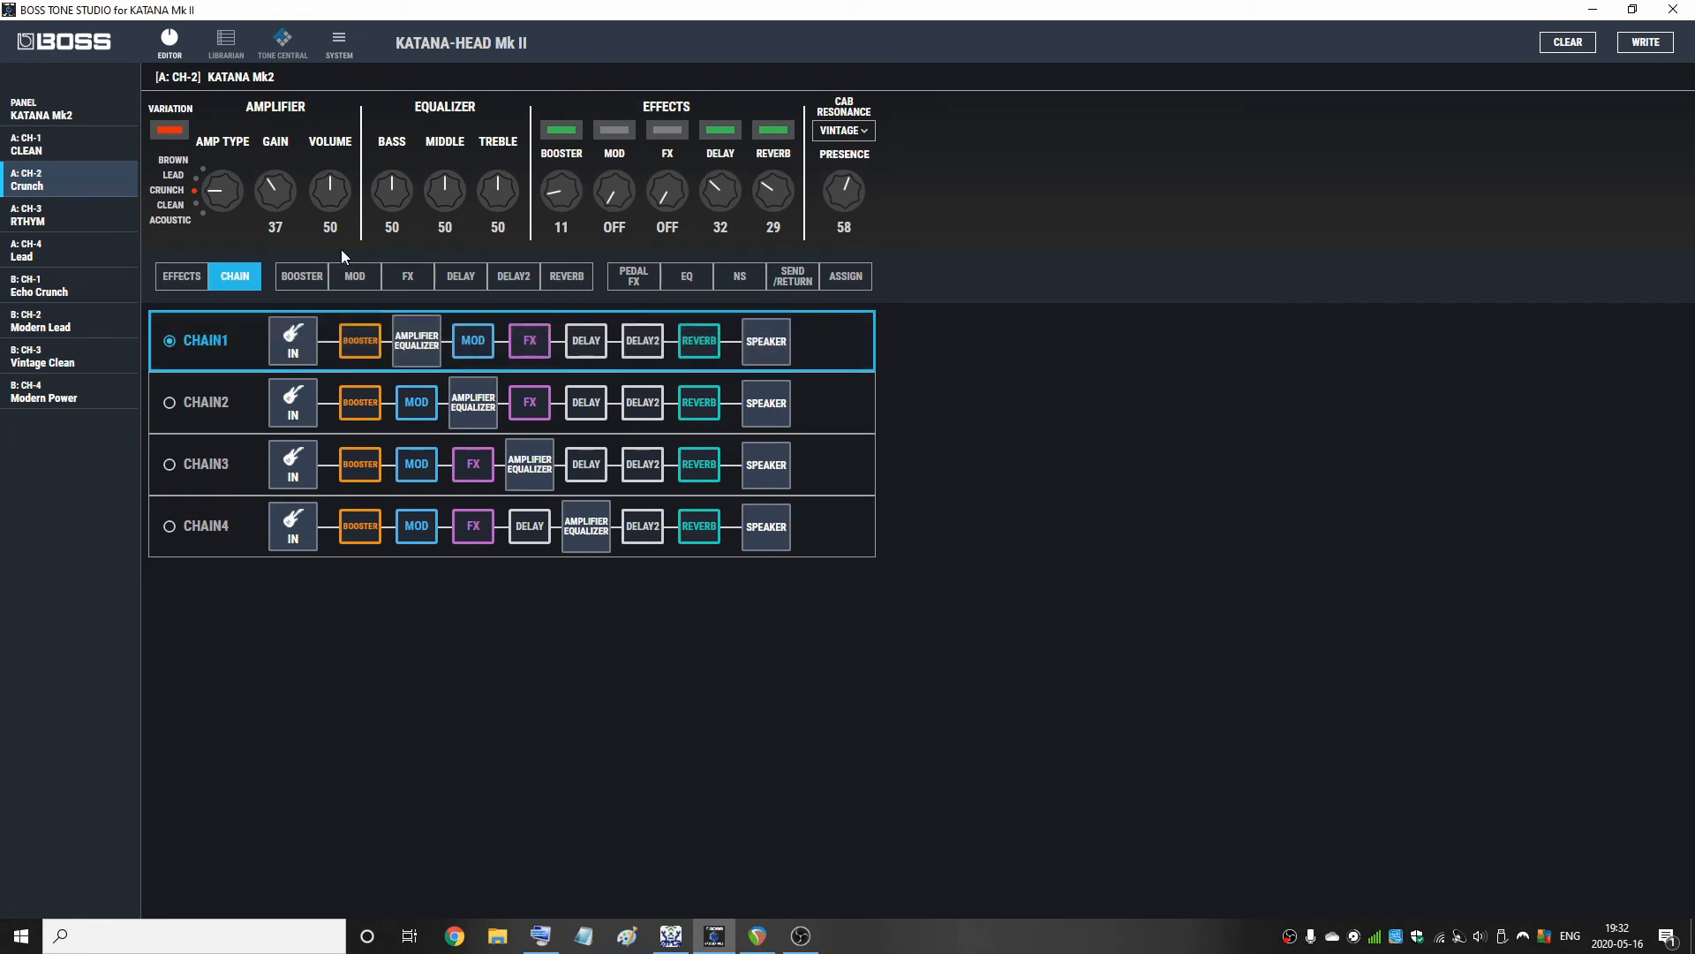
{"action": "left_click", "coordinate": [357, 279]}
{"action": "left_click", "coordinate": [173, 318]}
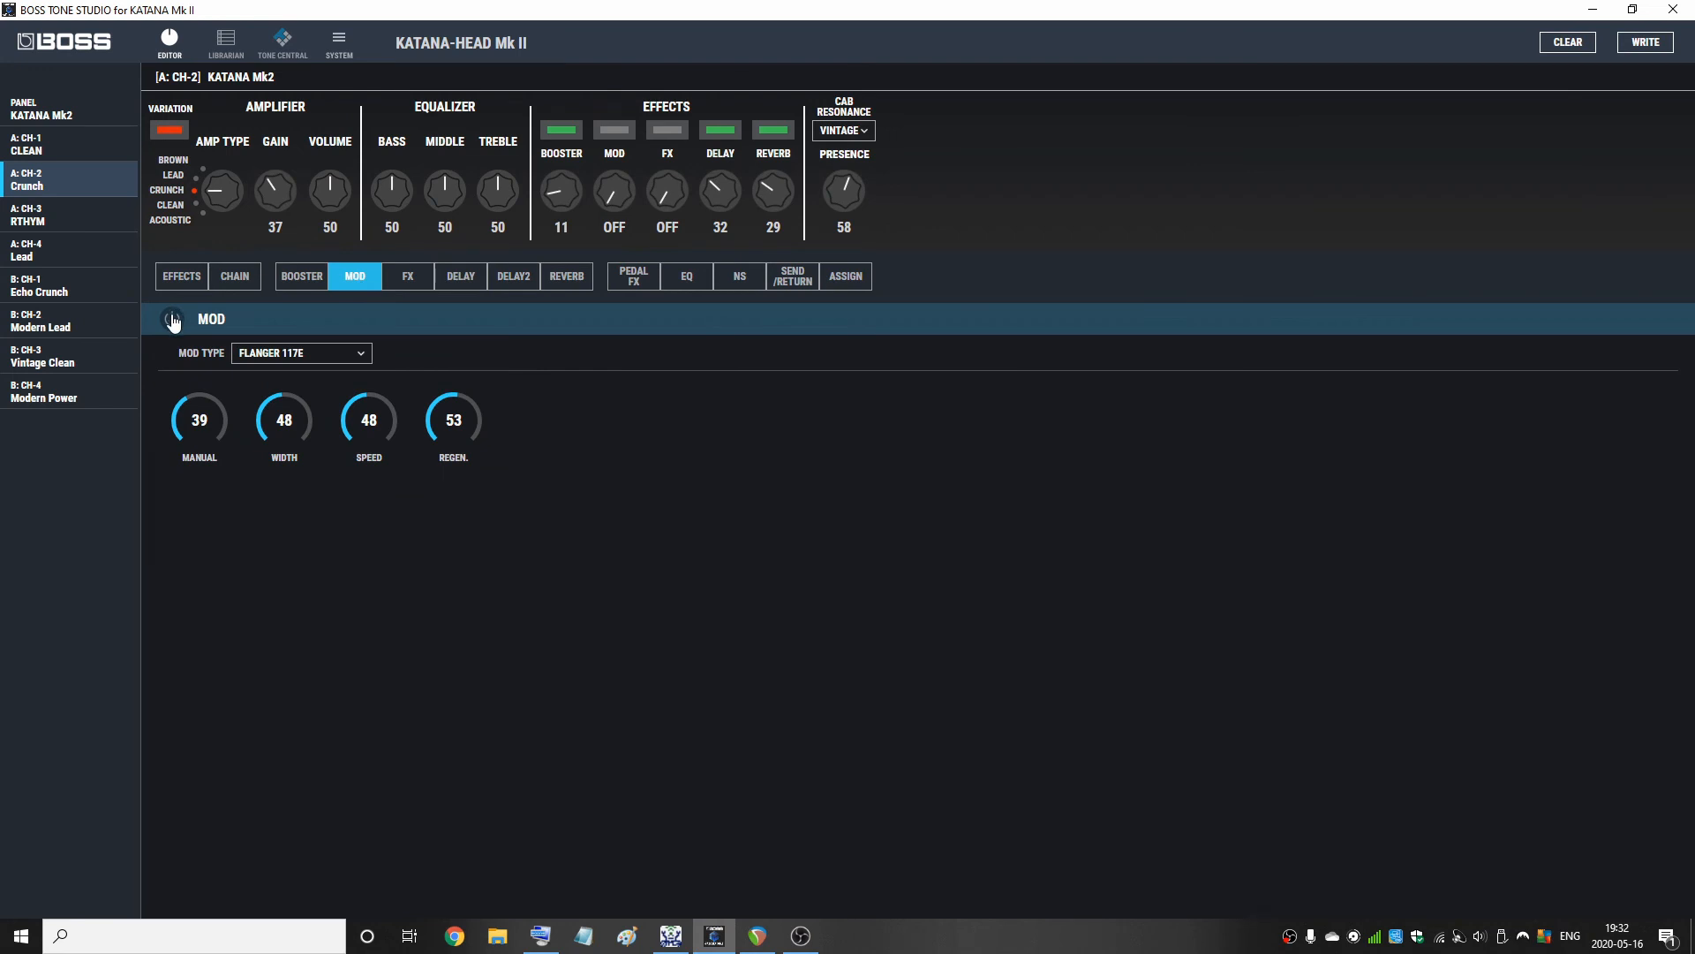
{"action": "left_click", "coordinate": [407, 276]}
{"action": "left_click", "coordinate": [172, 318]}
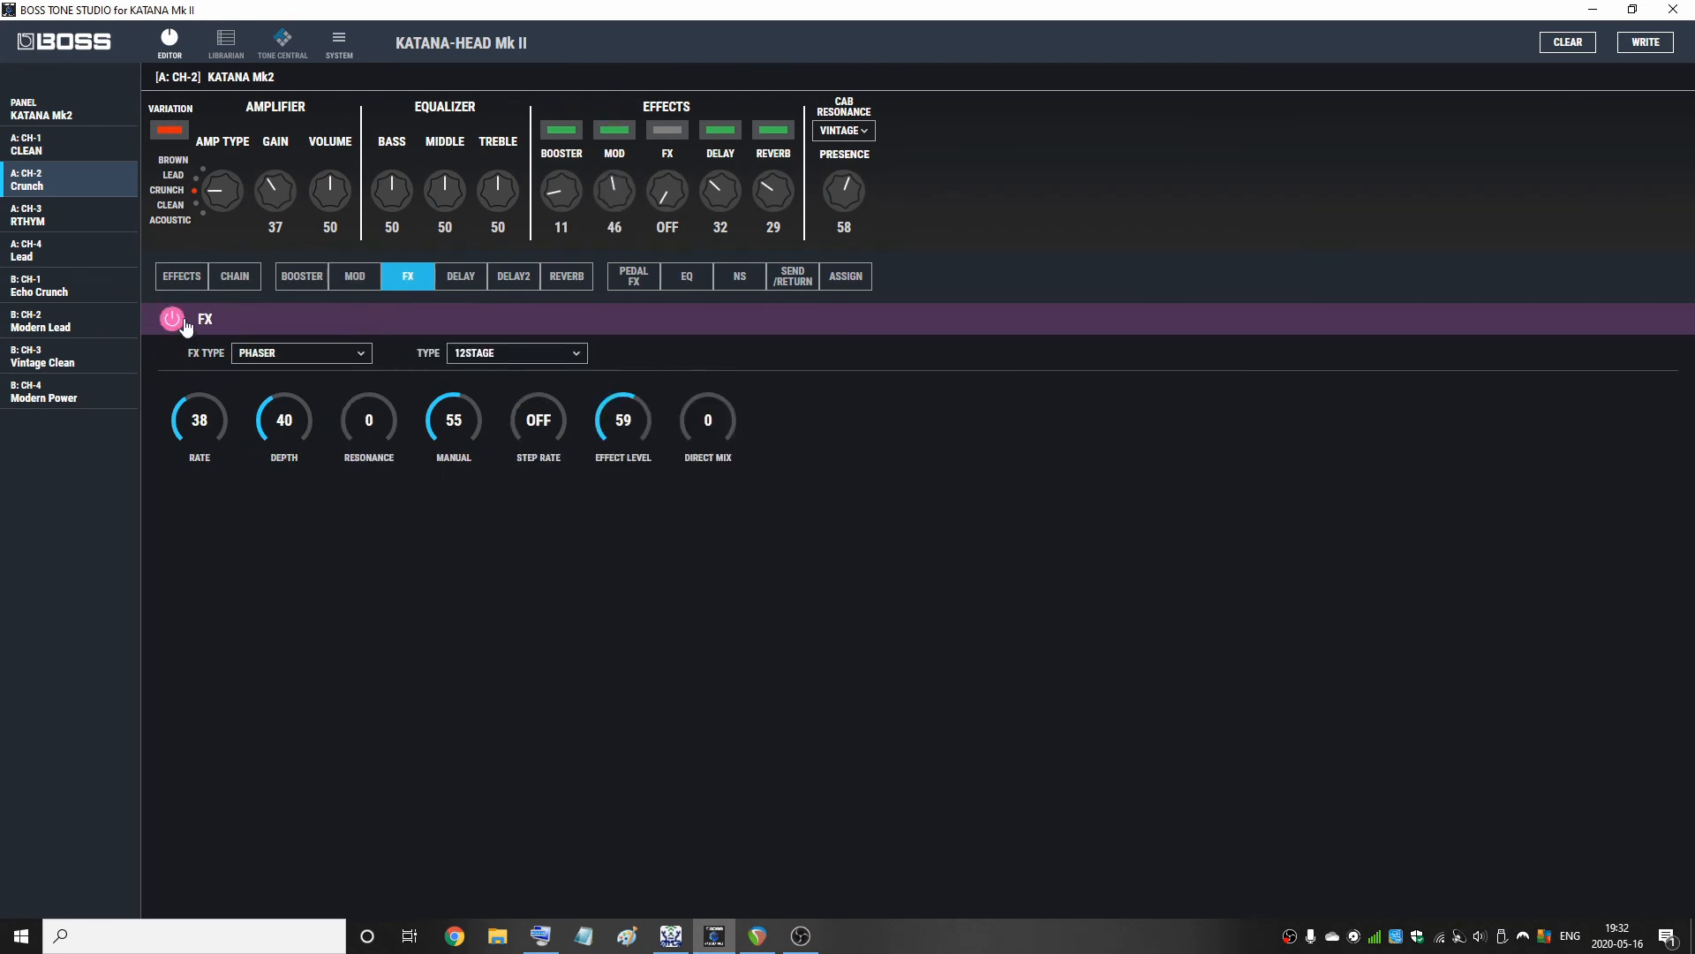
Audition the CHAIN2, CHAIN3 and CHAIN4 signal chains, and go back to CHAIN3
{"action": "left_click", "coordinate": [232, 276]}
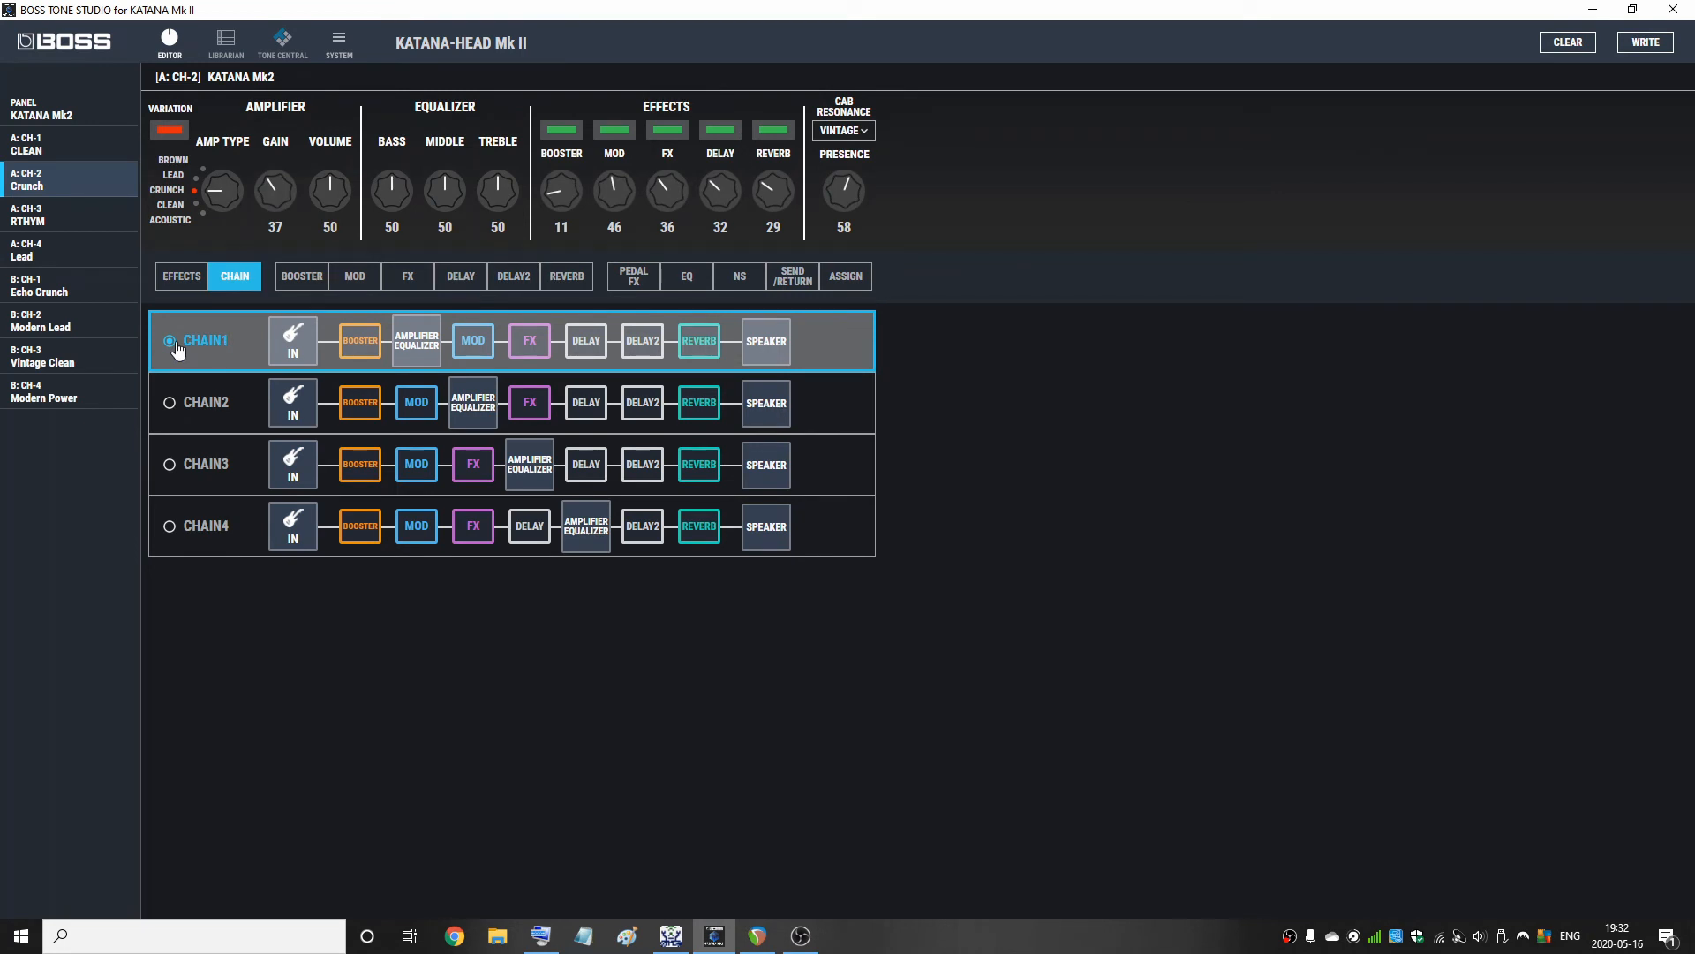
{"action": "left_click", "coordinate": [169, 402]}
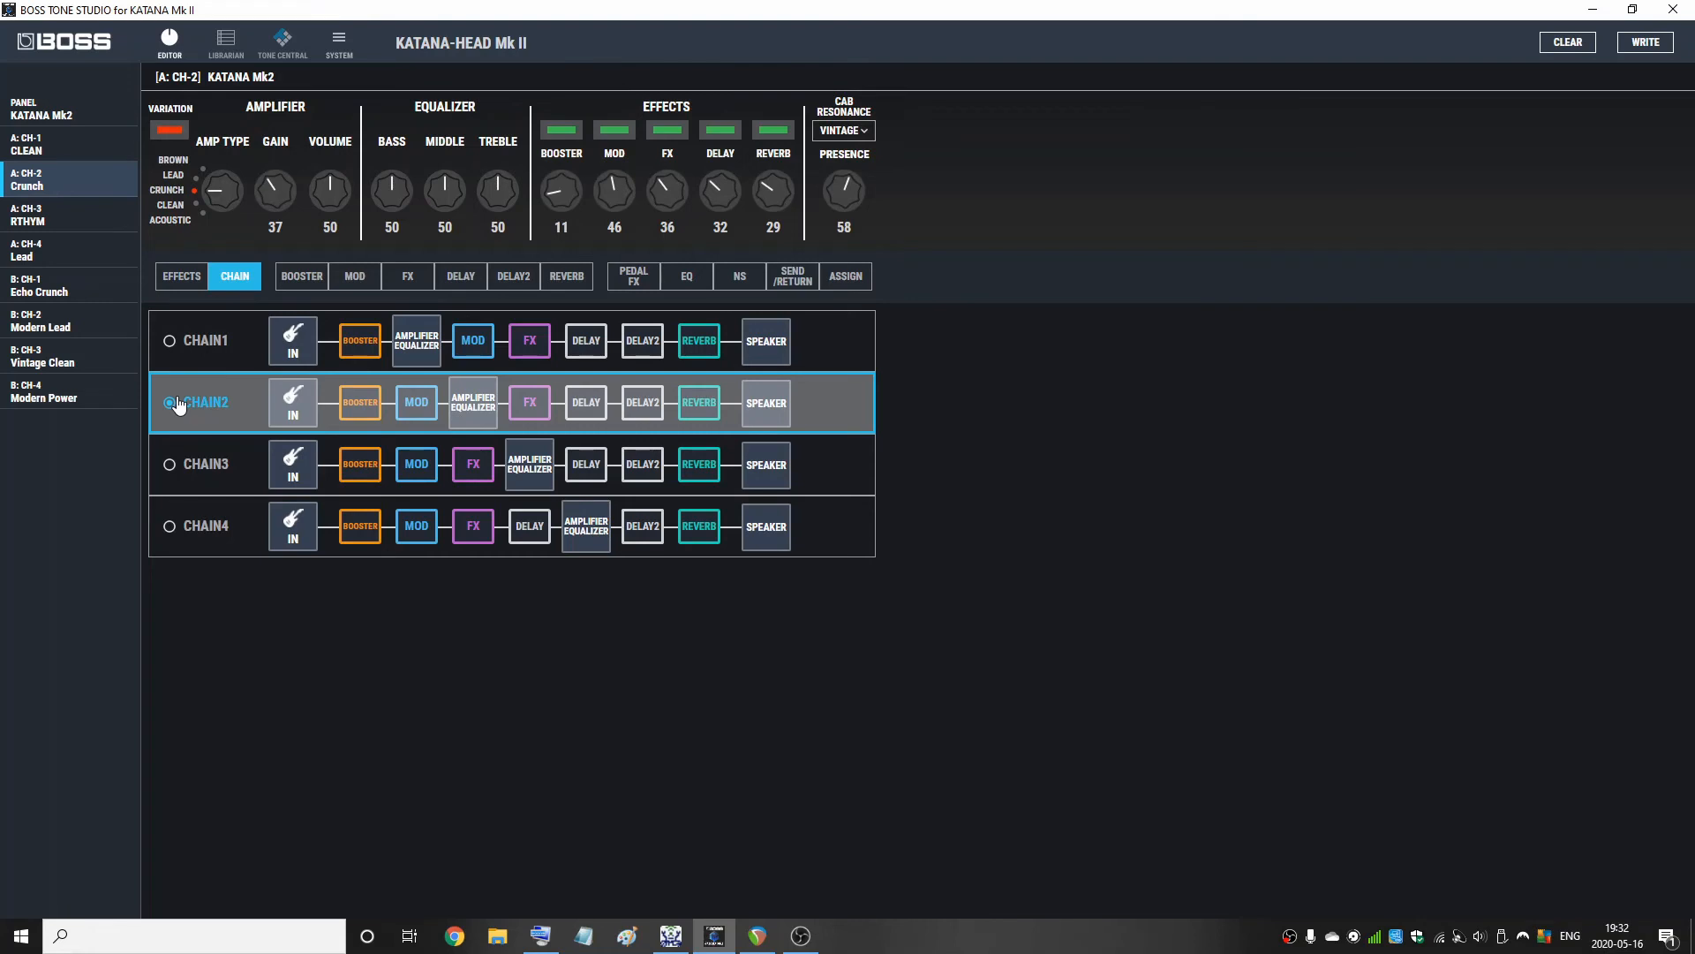
{"action": "left_click", "coordinate": [170, 464]}
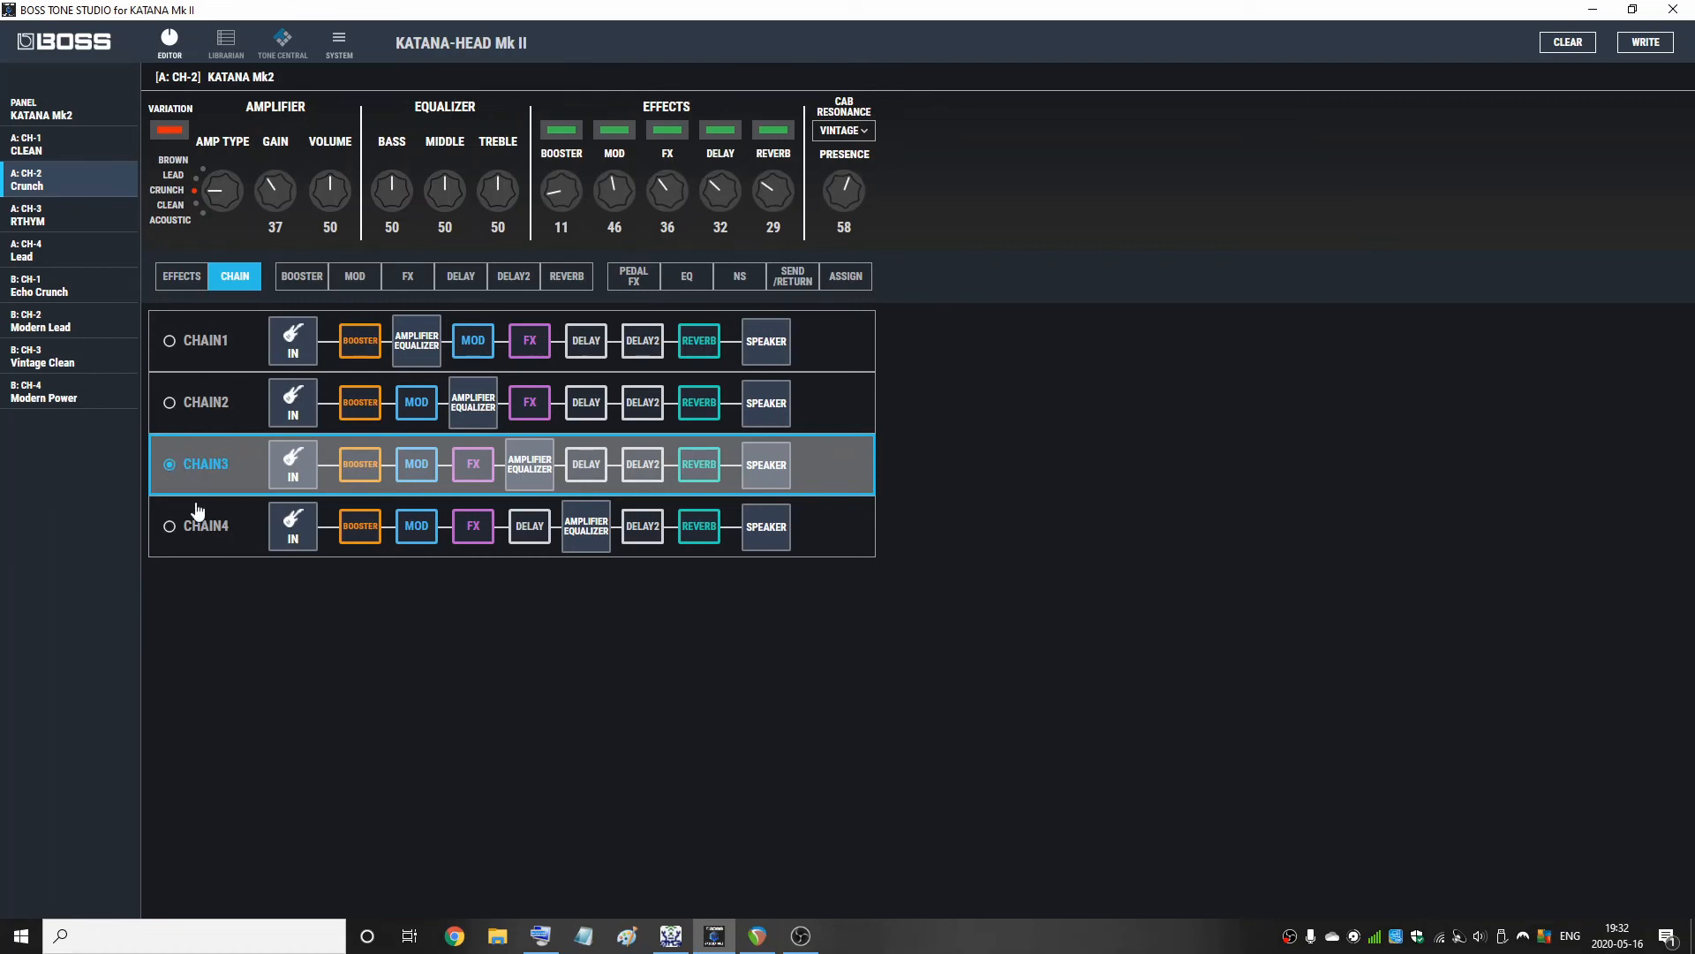
{"action": "left_click", "coordinate": [167, 537]}
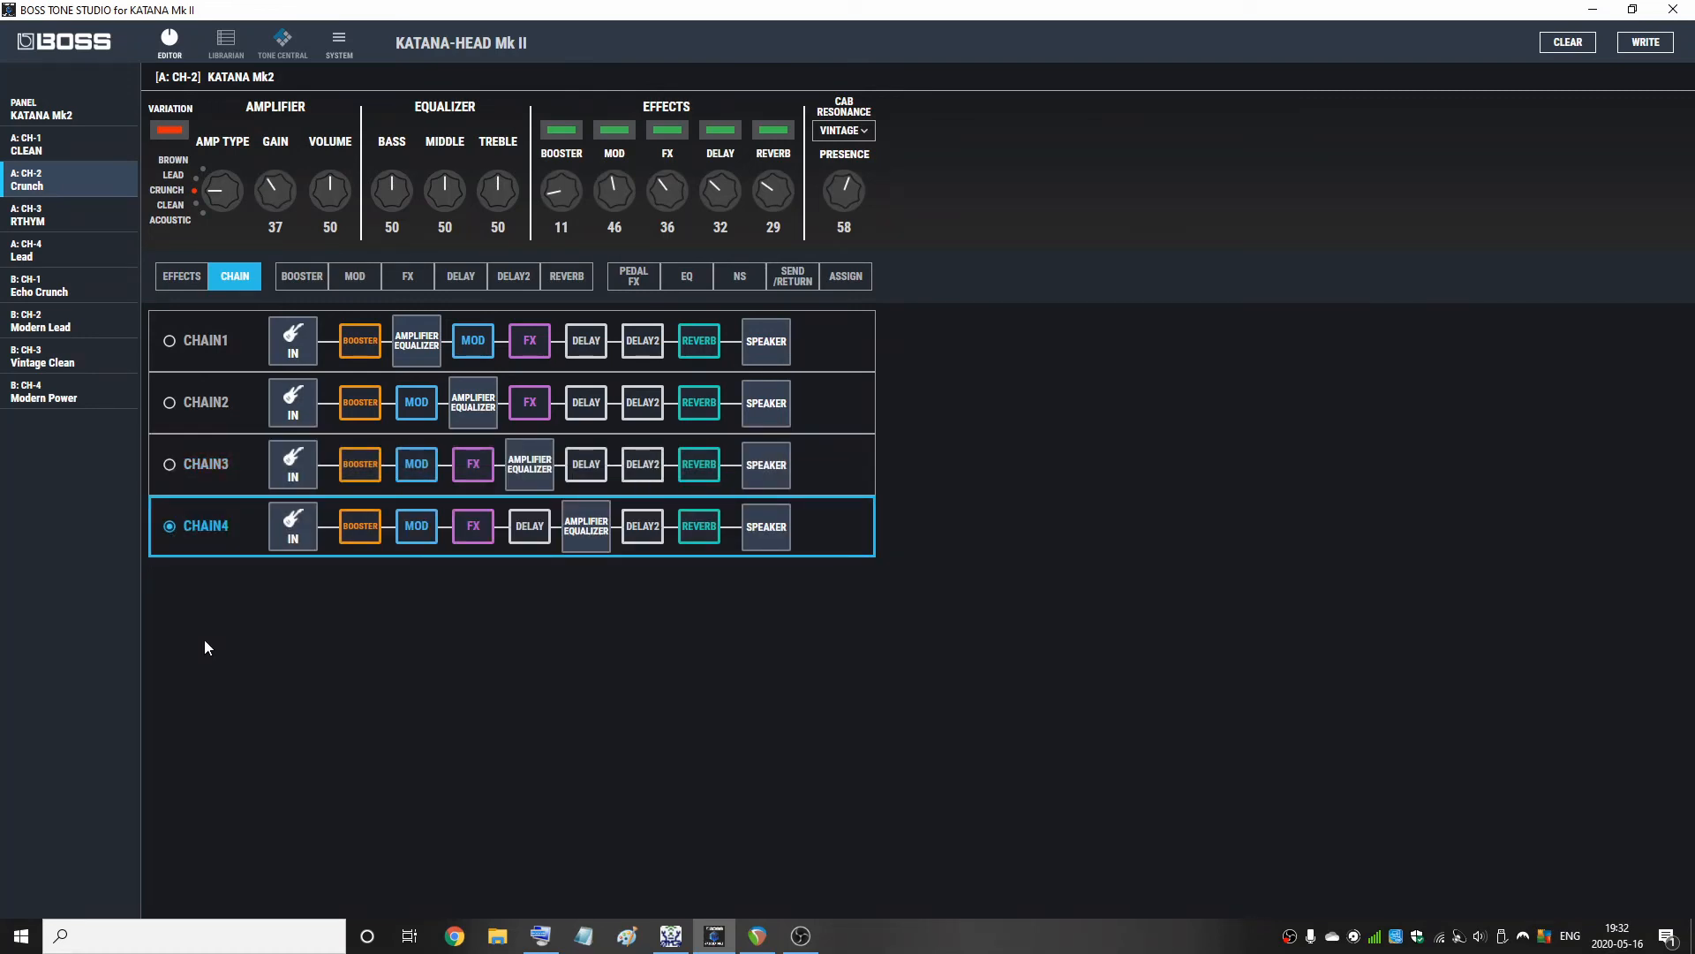
{"action": "left_click", "coordinate": [170, 471]}
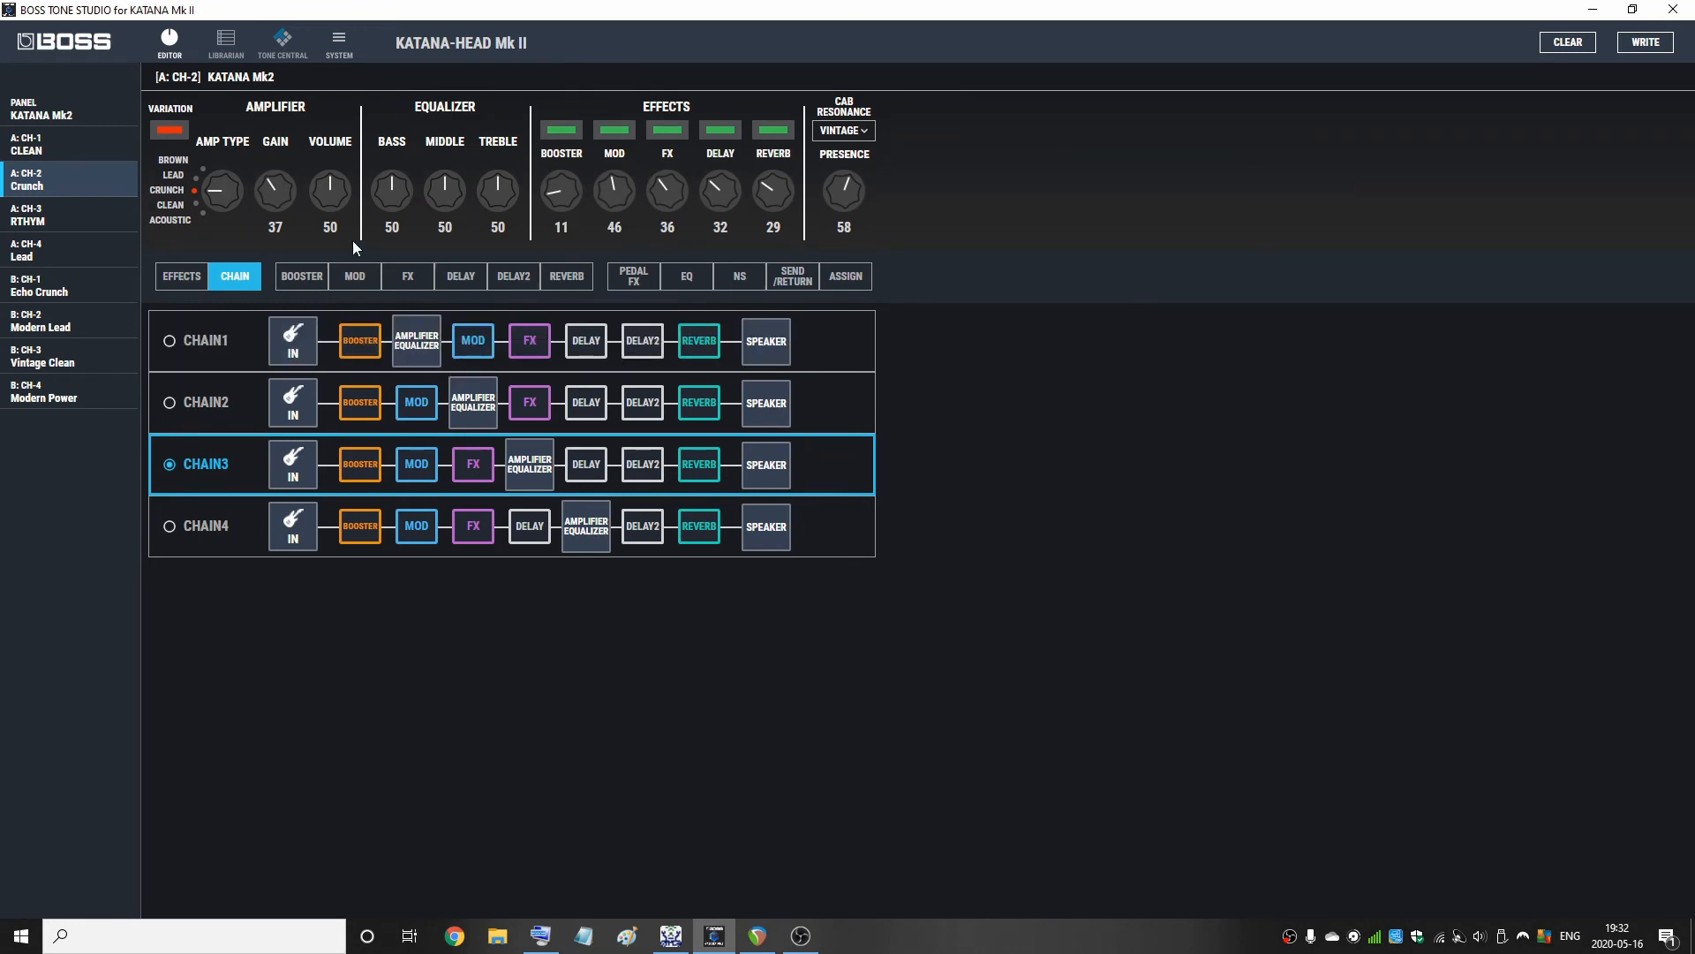
Turn off the MOD flanger and the FX phaser
{"action": "left_click", "coordinate": [354, 277]}
{"action": "left_click", "coordinate": [172, 318]}
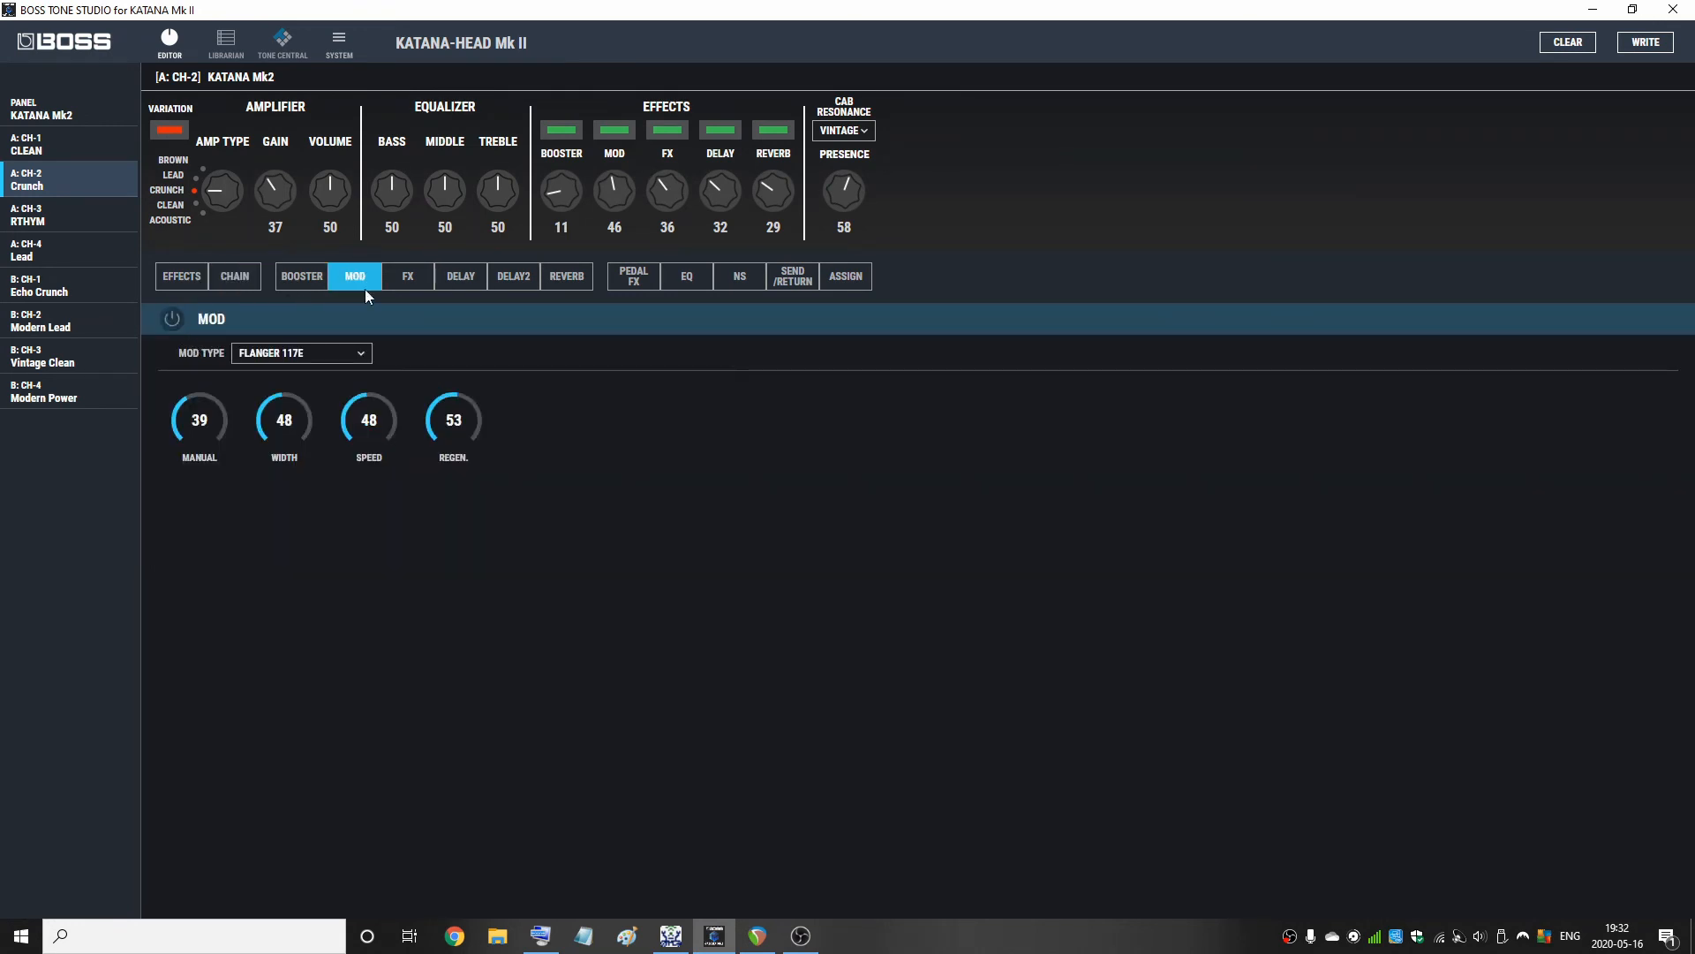
{"action": "left_click", "coordinate": [407, 276]}
{"action": "left_click", "coordinate": [172, 319]}
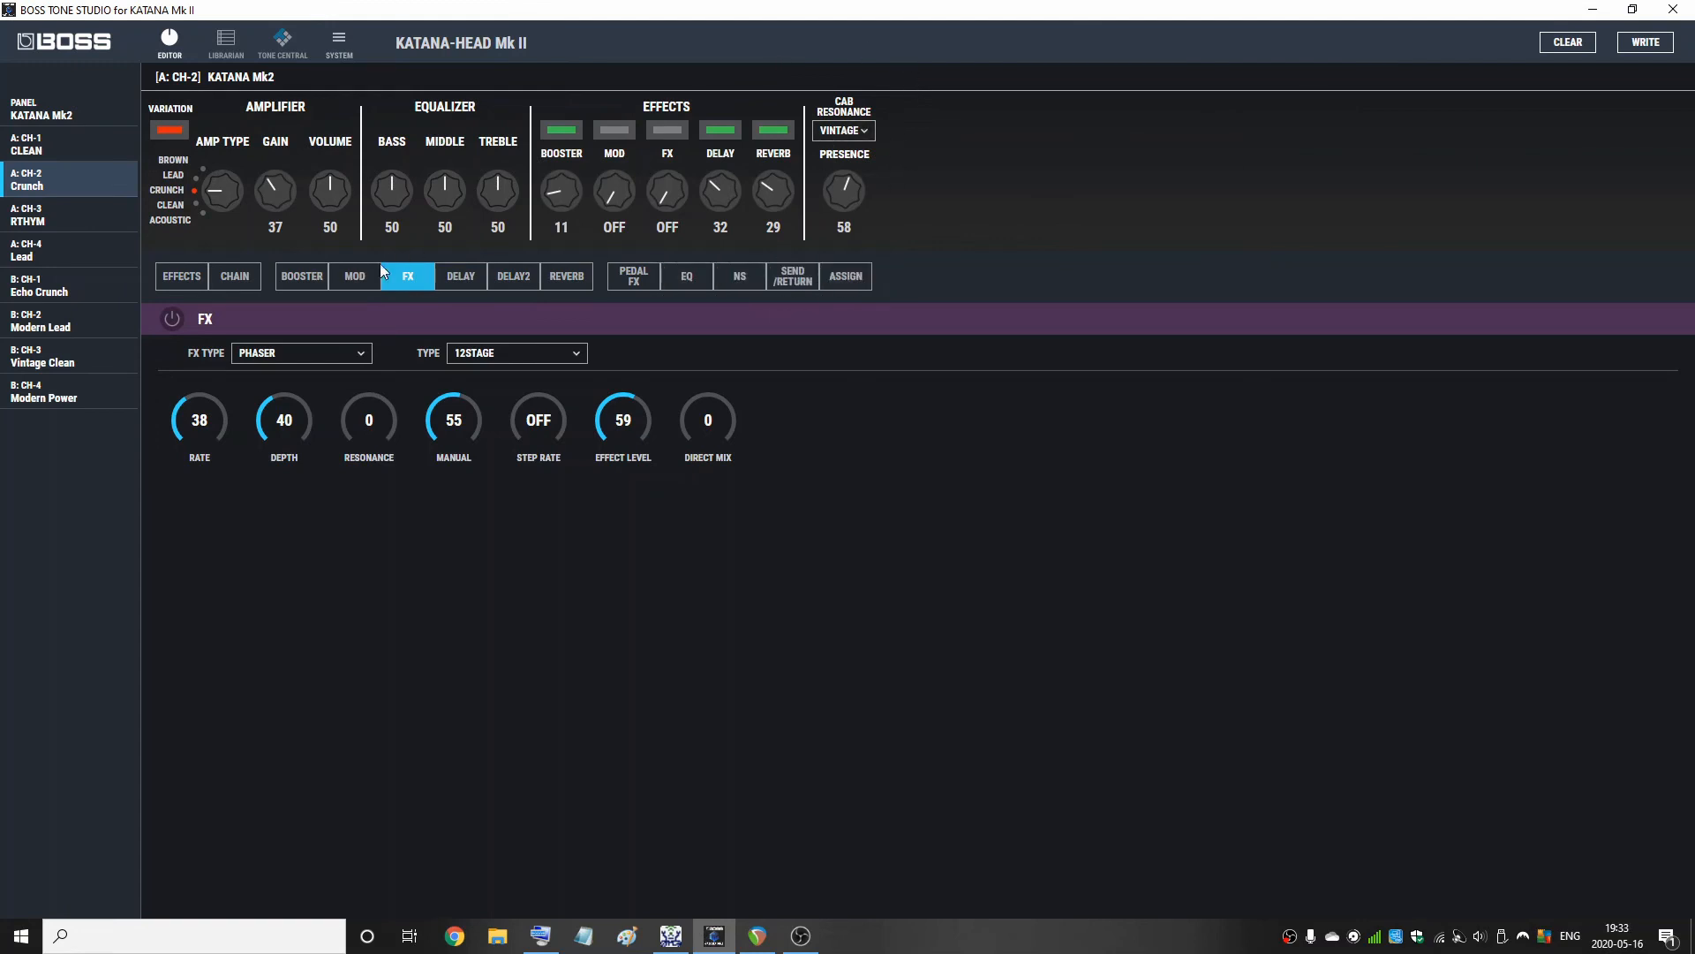
Review the MOD flanger and FX phaser settings, and briefly switch the phaser on and off
{"action": "left_click", "coordinate": [354, 277]}
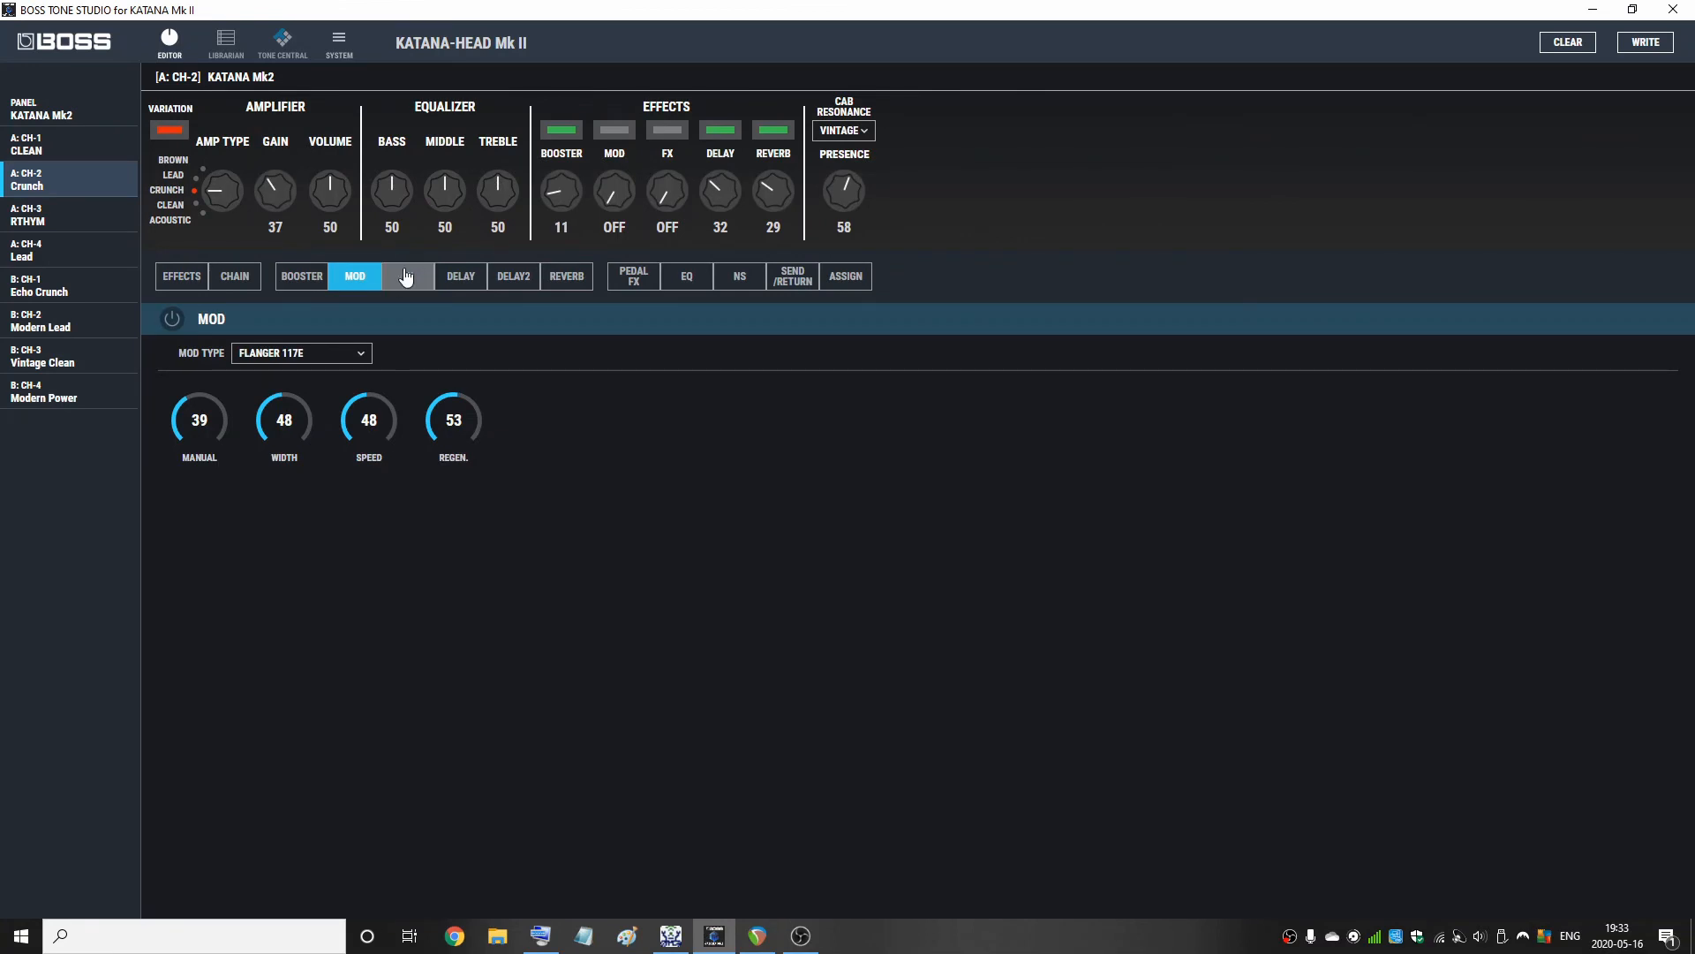
{"action": "left_click", "coordinate": [408, 276]}
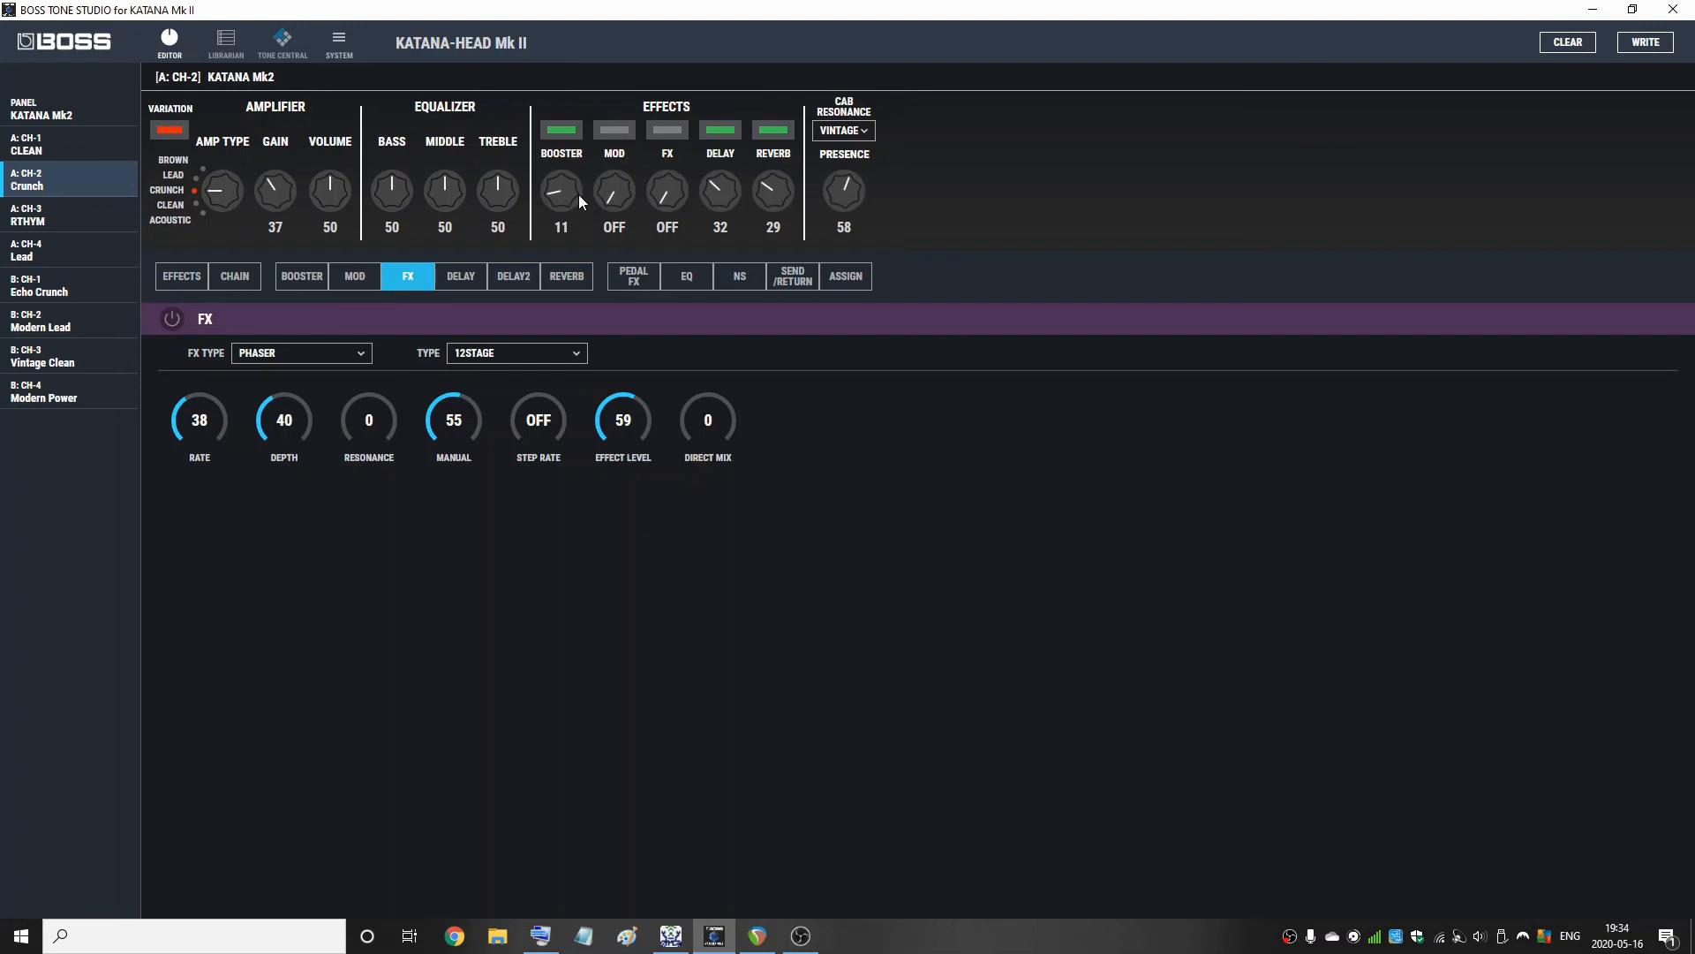
{"action": "left_click", "coordinate": [172, 320]}
{"action": "left_click", "coordinate": [171, 319]}
Audition the MOD flanger and the FX phaser together, and turn both effects off again
{"action": "left_click", "coordinate": [344, 276]}
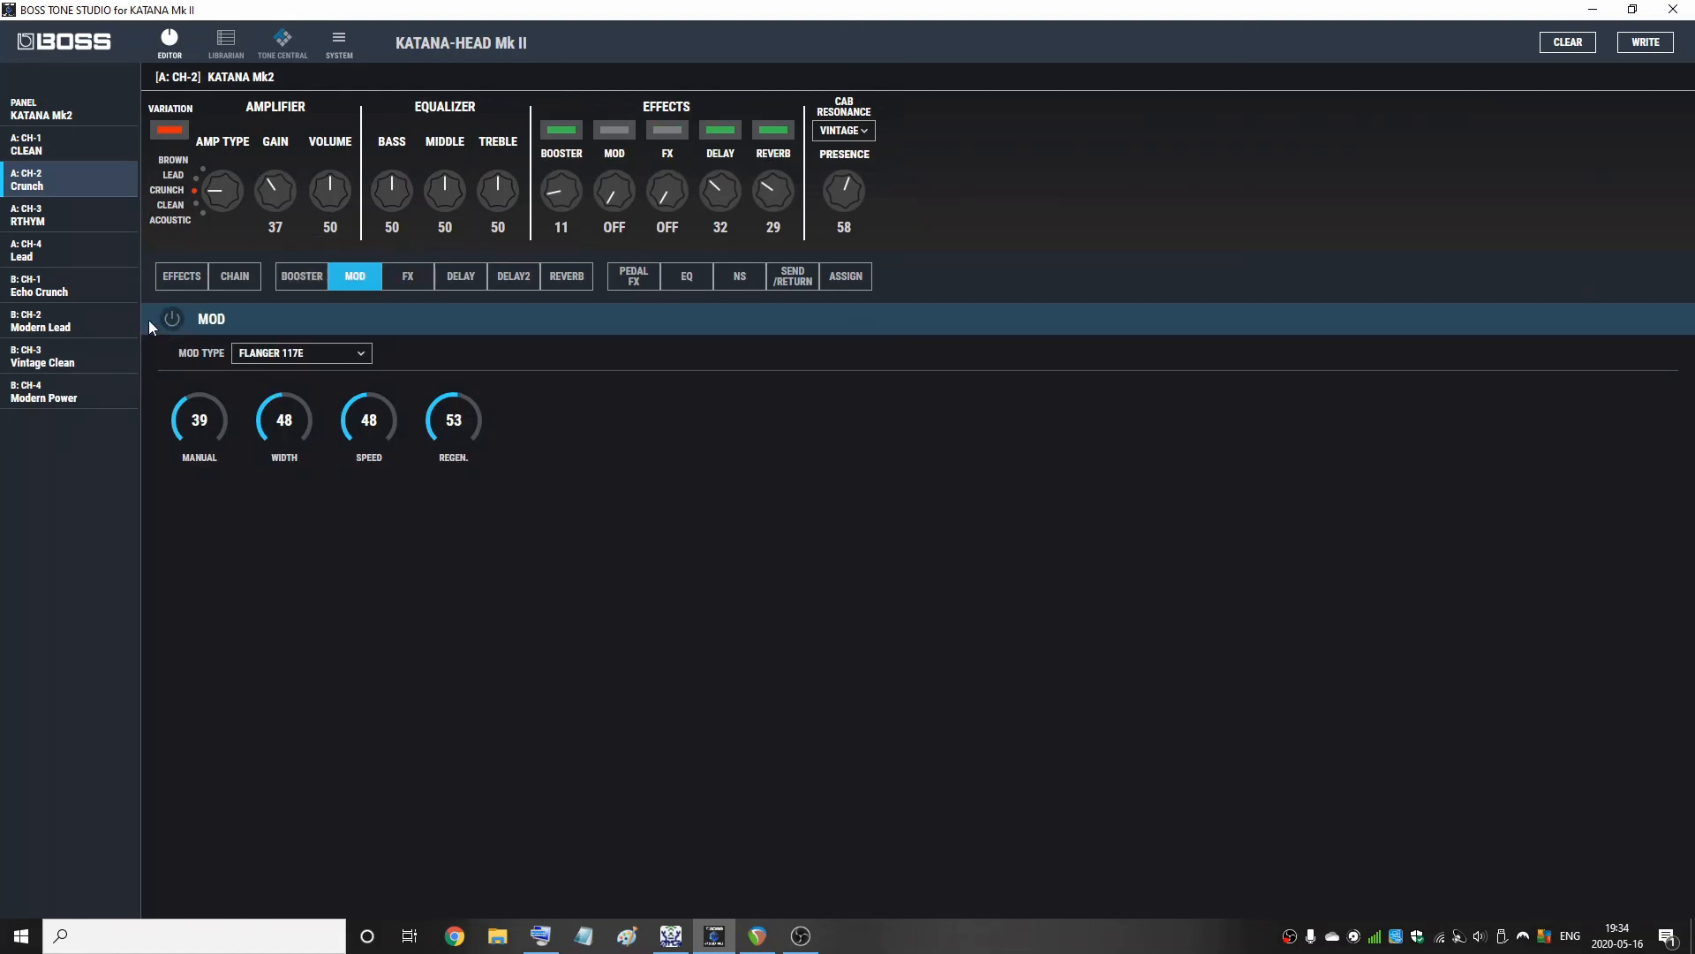
{"action": "left_click", "coordinate": [171, 318]}
{"action": "left_click", "coordinate": [407, 276]}
{"action": "left_click", "coordinate": [173, 325]}
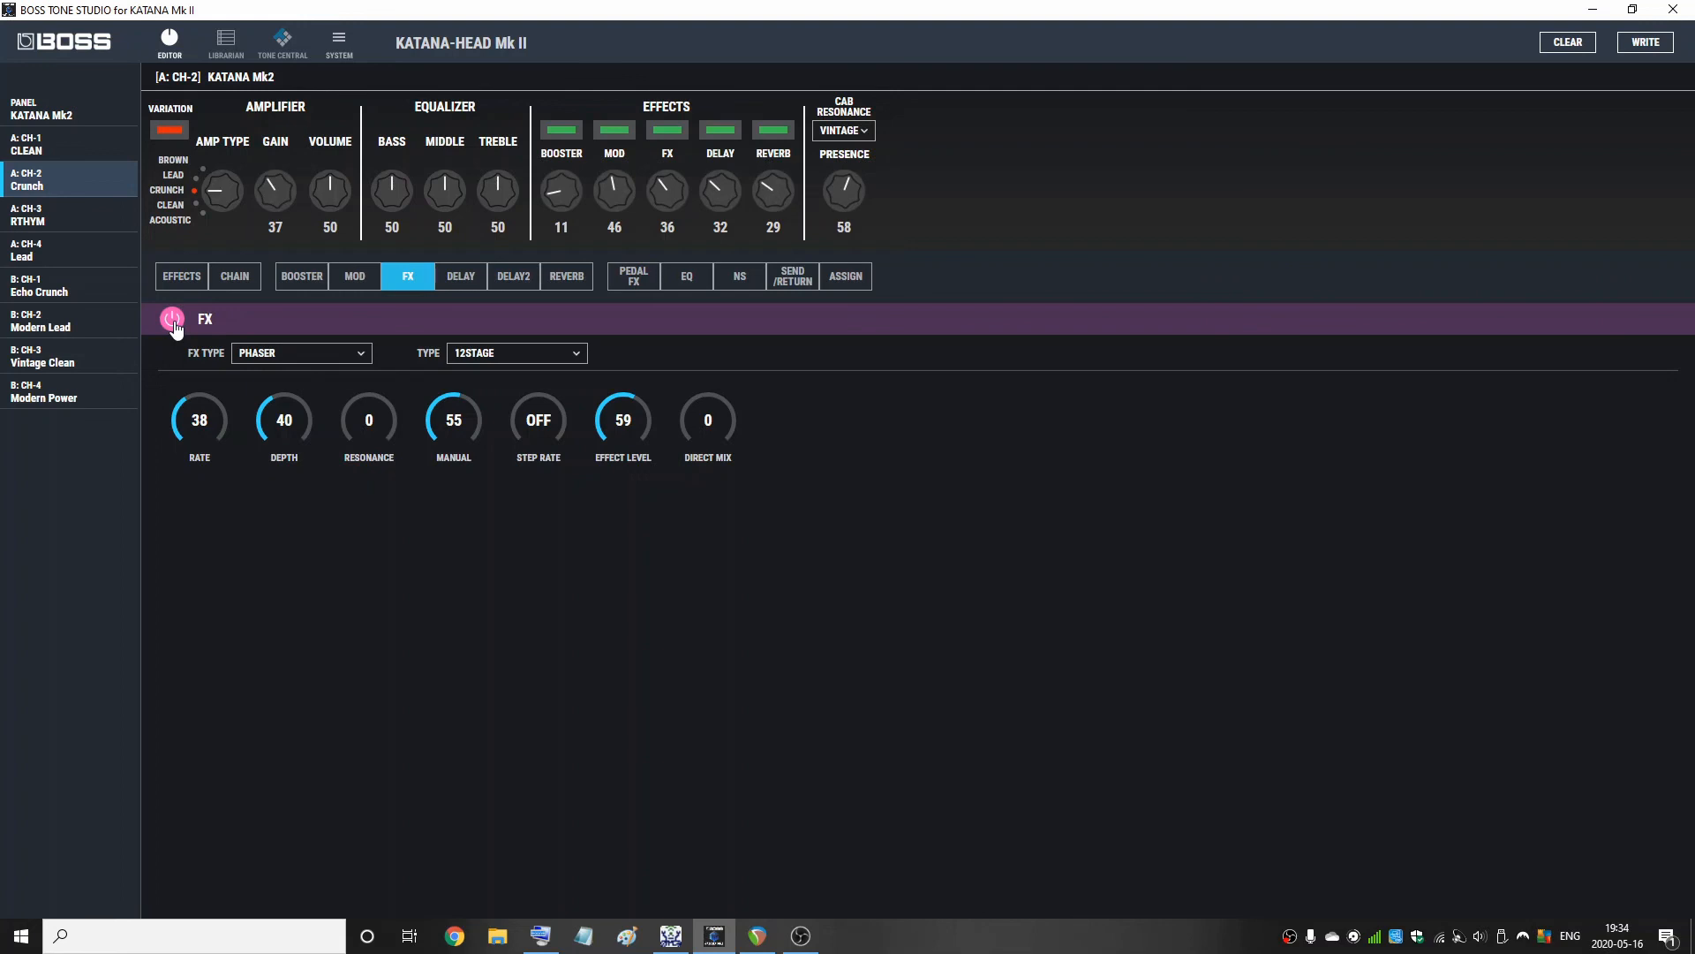
{"action": "left_click", "coordinate": [173, 321]}
{"action": "left_click", "coordinate": [358, 277]}
{"action": "left_click", "coordinate": [174, 320]}
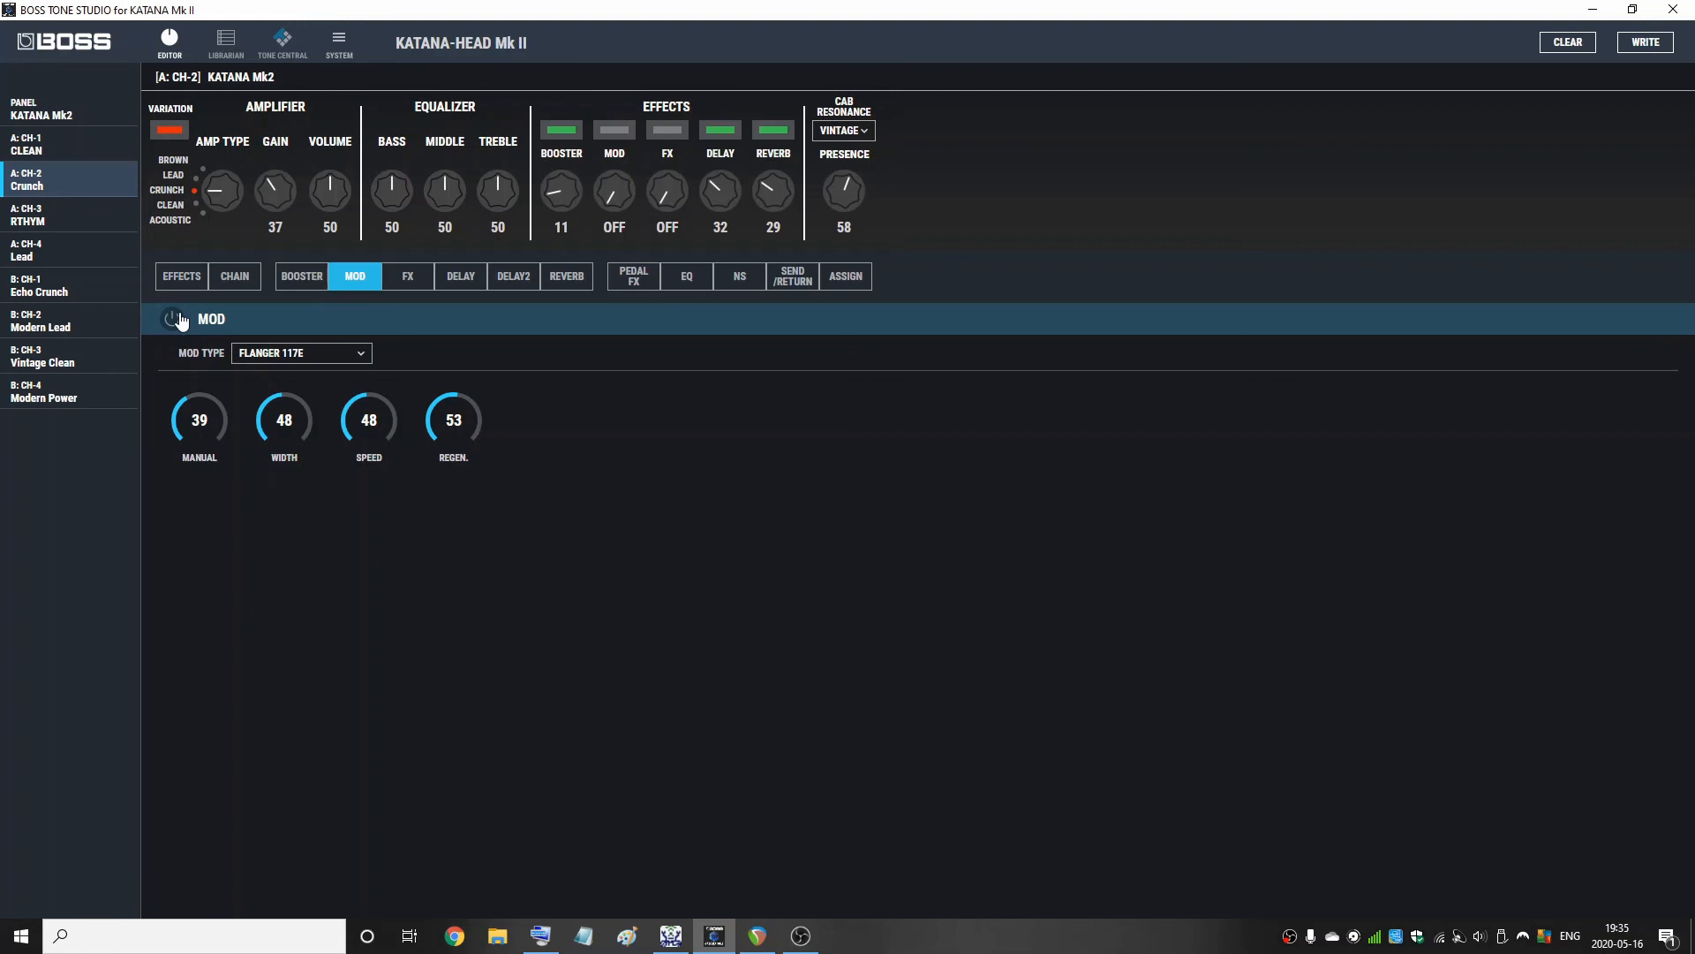
Write the tone setting to A: CH2 under the name "Crunch", entering it with the on-screen keyboard
{"action": "left_click", "coordinate": [1644, 45]}
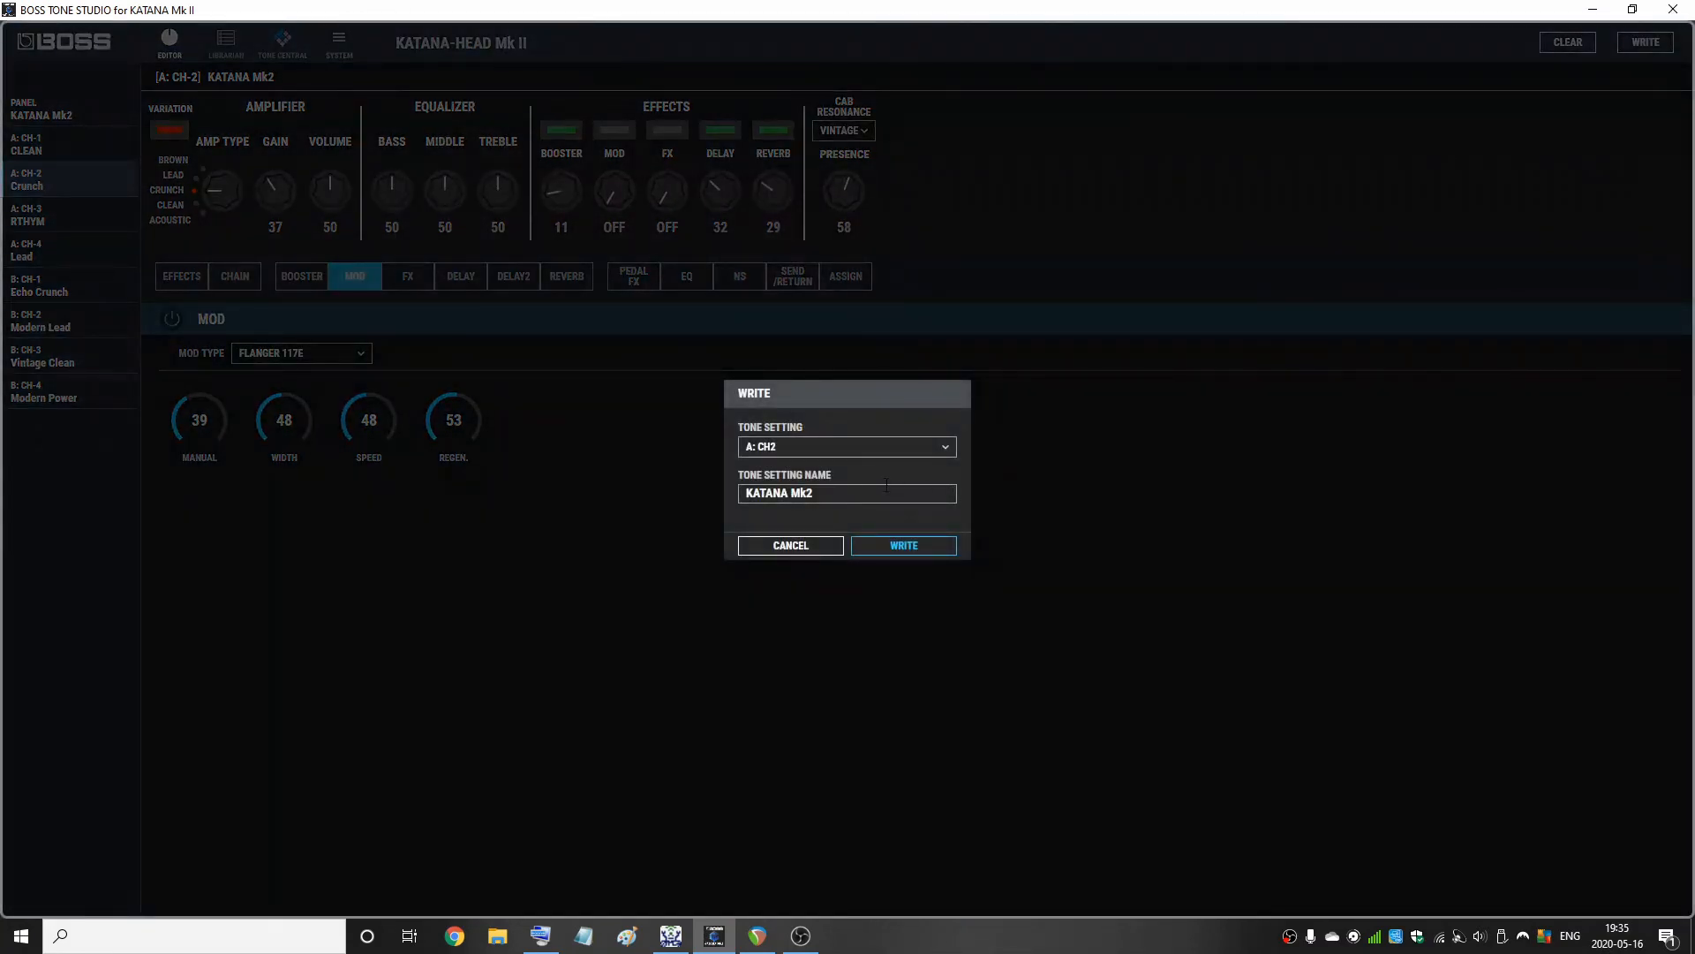
{"action": "left_click_drag", "start_coordinate": [844, 490], "coordinate": [746, 478]}
{"action": "left_click", "coordinate": [540, 935]}
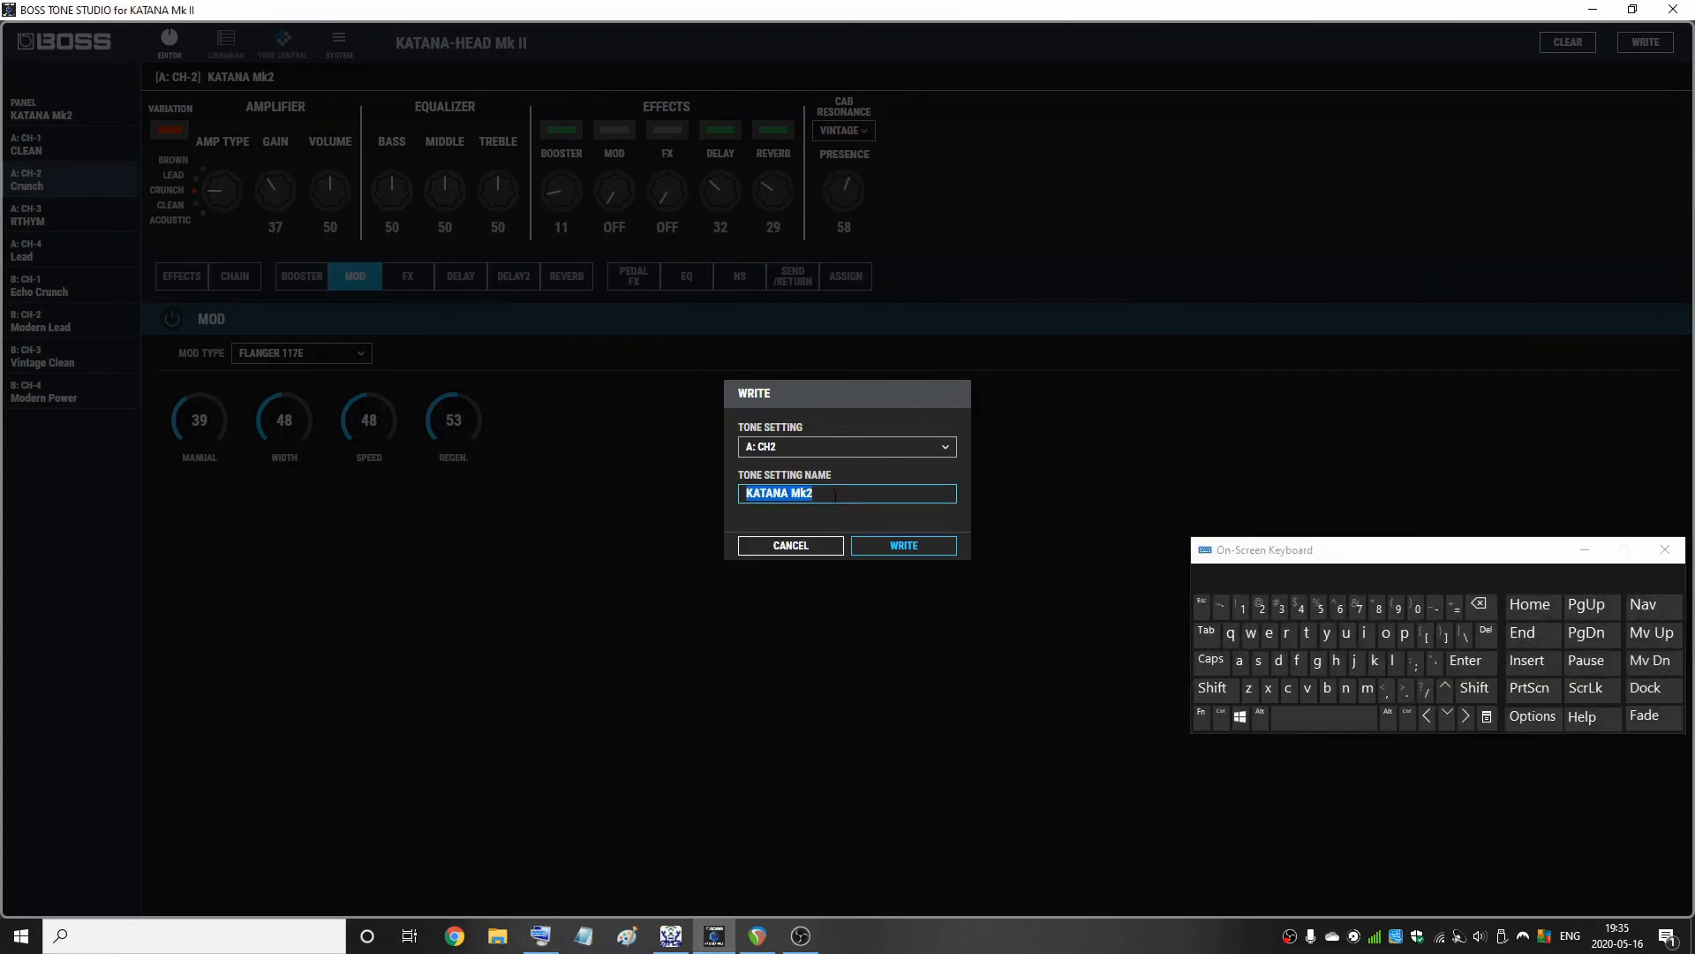
{"action": "left_click", "coordinate": [1211, 688]}
{"action": "left_click", "coordinate": [1288, 689]}
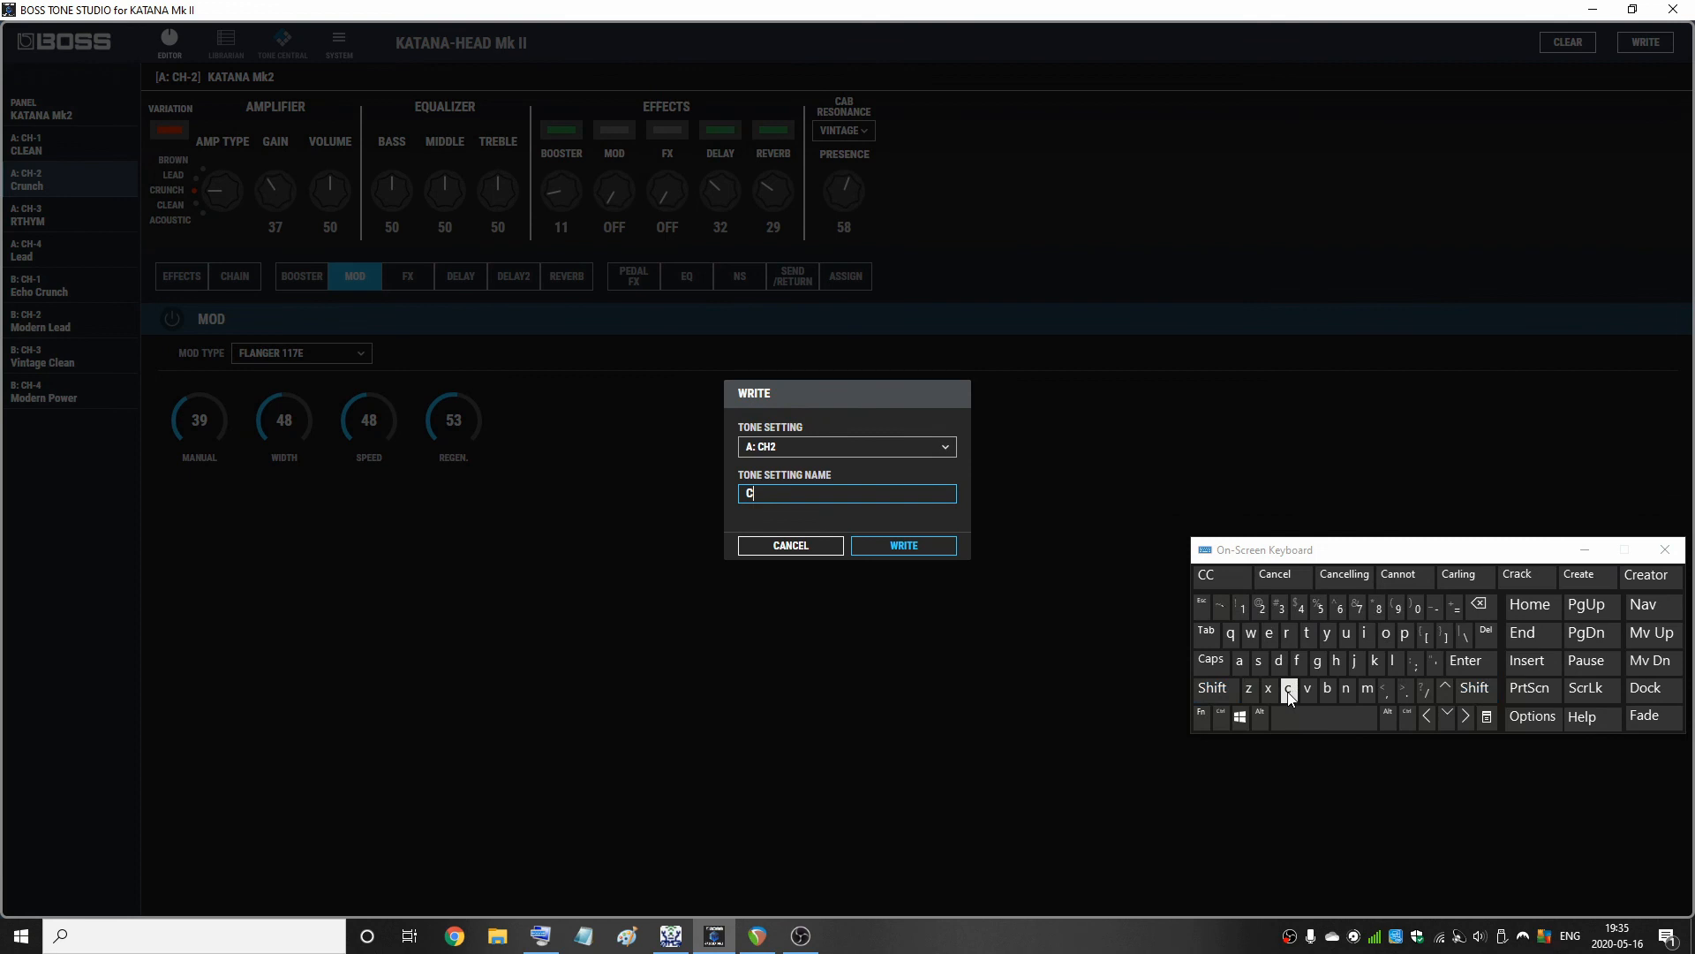
{"action": "left_click", "coordinate": [1288, 634]}
{"action": "left_click", "coordinate": [1346, 633]}
{"action": "left_click", "coordinate": [1347, 688]}
{"action": "left_click", "coordinate": [1288, 689]}
{"action": "left_click", "coordinate": [1336, 660]}
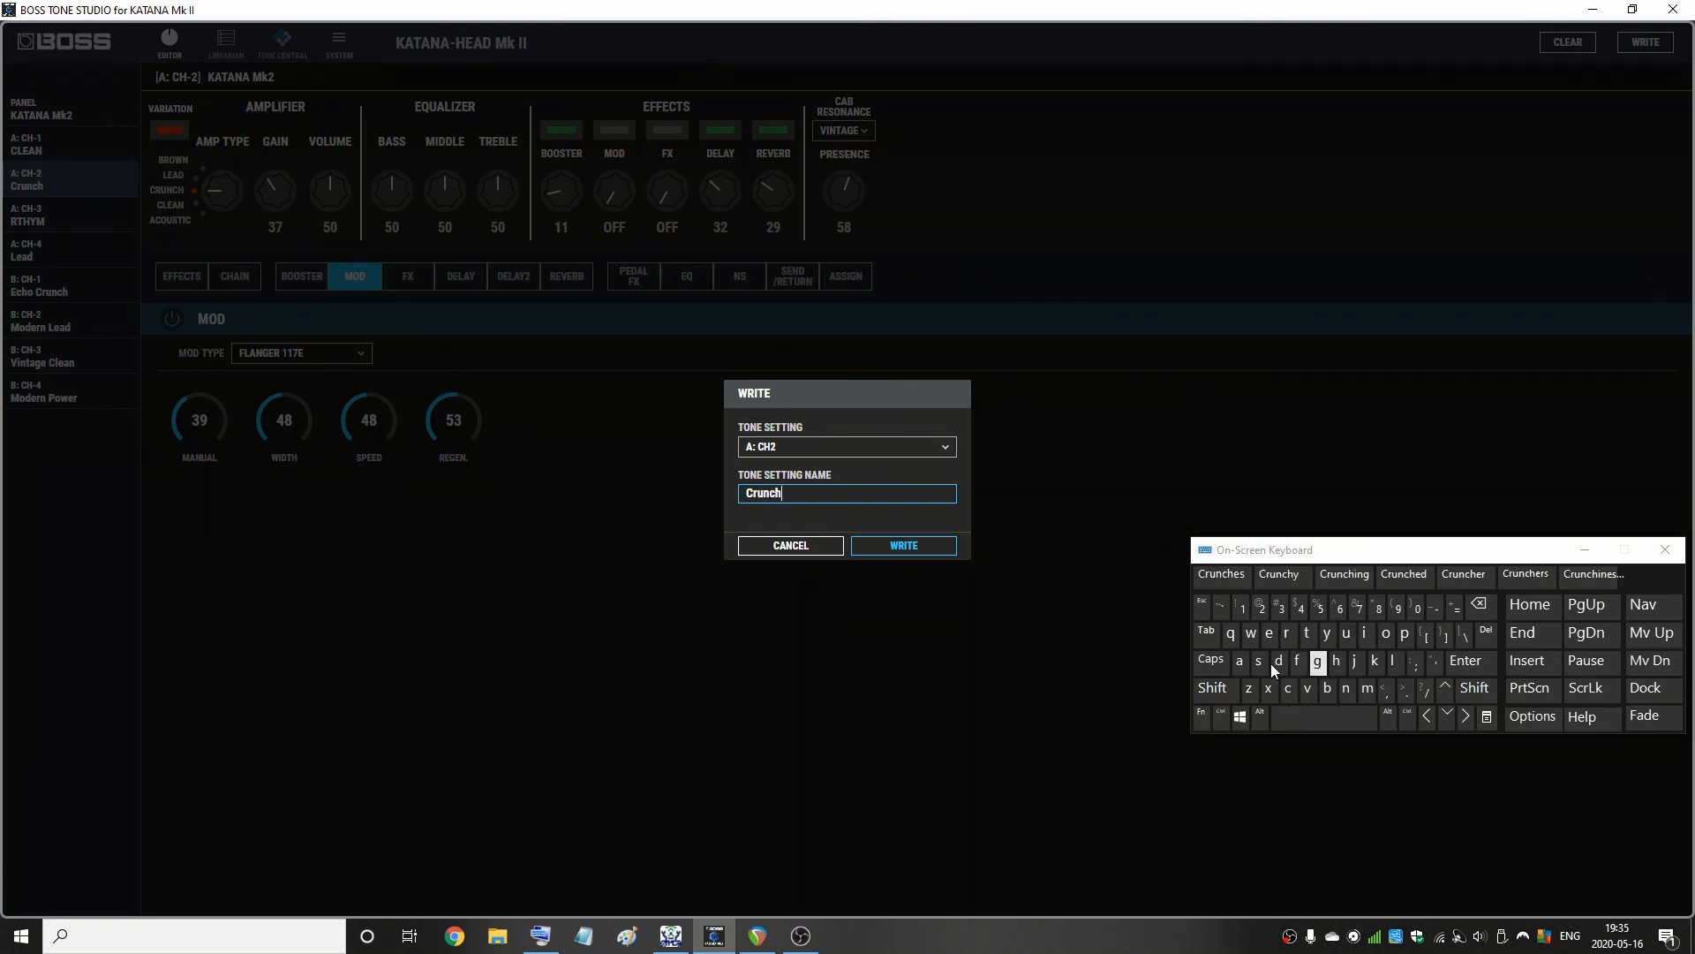
{"action": "left_click", "coordinate": [919, 547]}
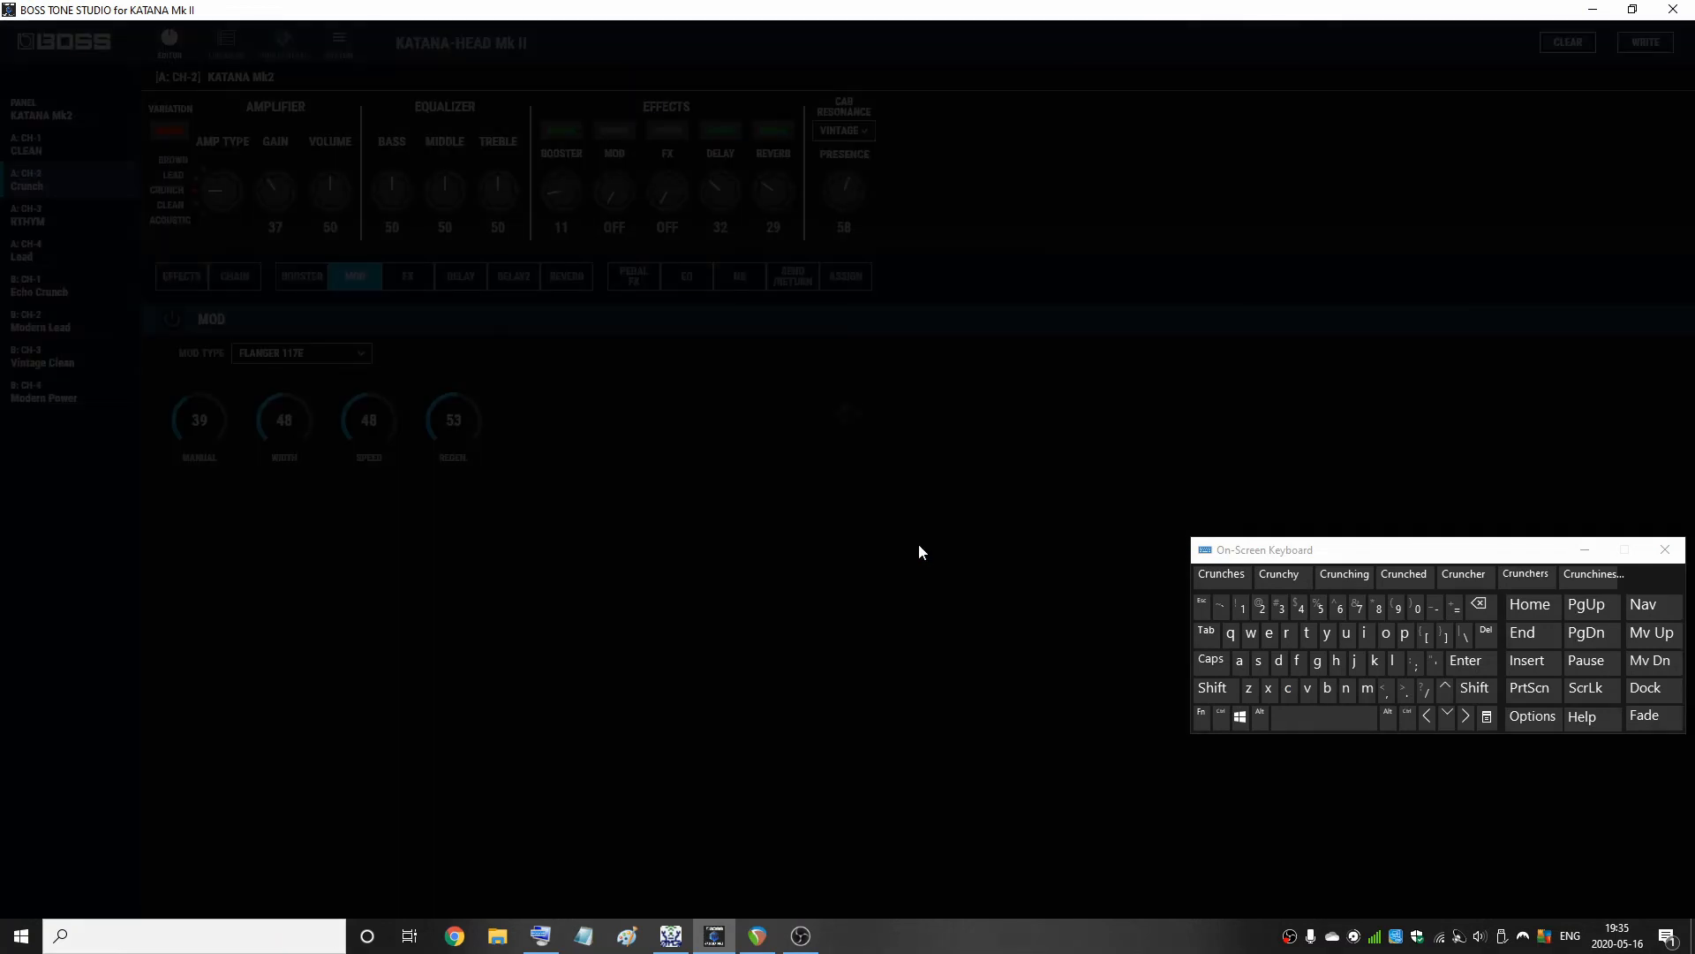